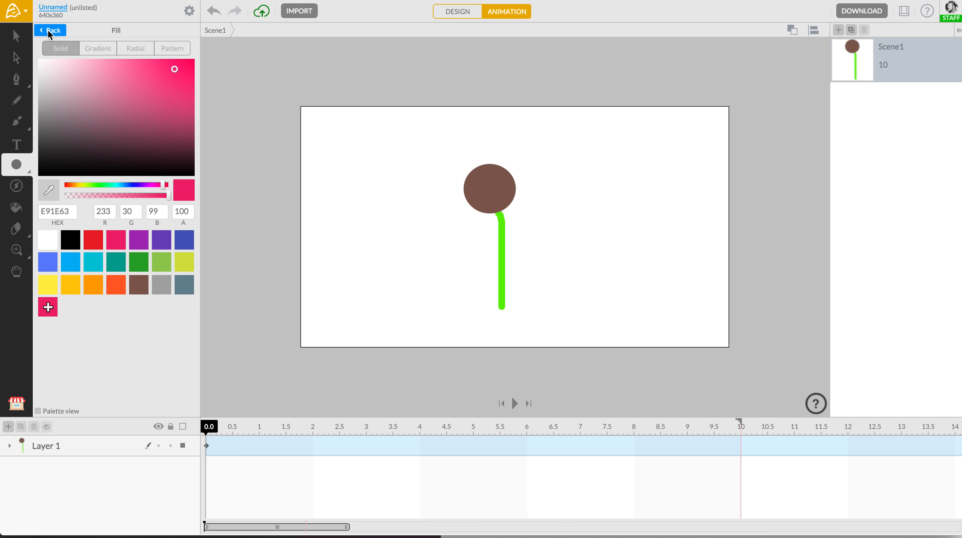
Step: Draw a pink oval overlapping the brown circle and resize it in design mode to about 110 by 100
click(47, 30)
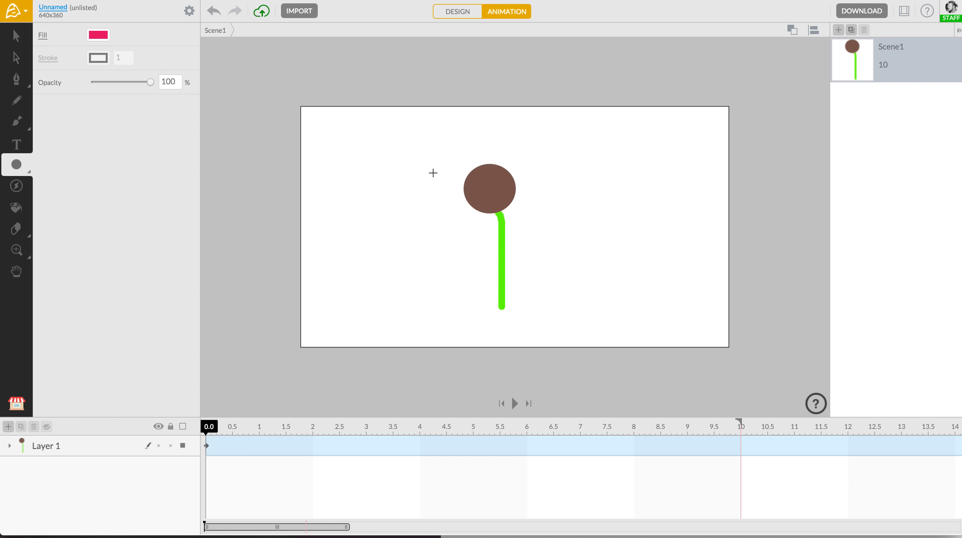
drag(426, 137, 476, 210)
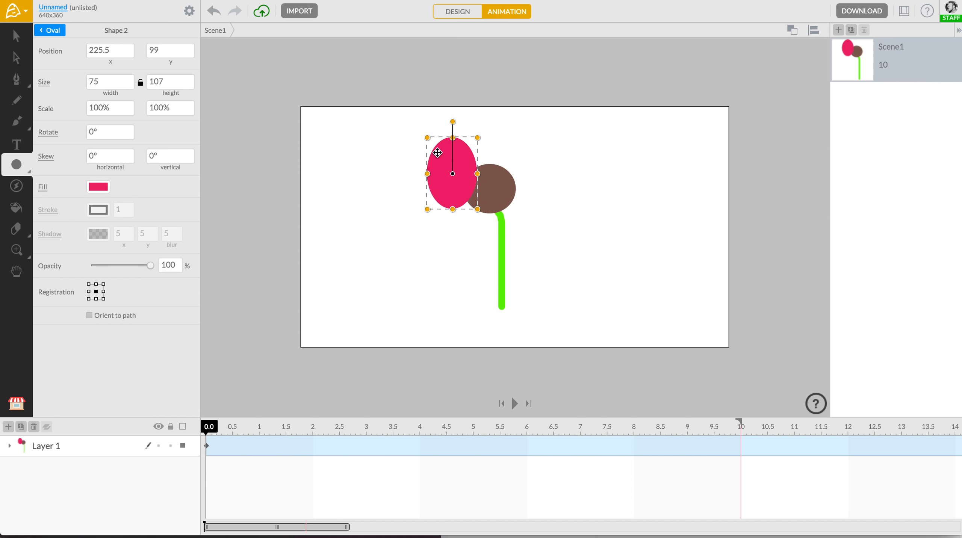
click(473, 14)
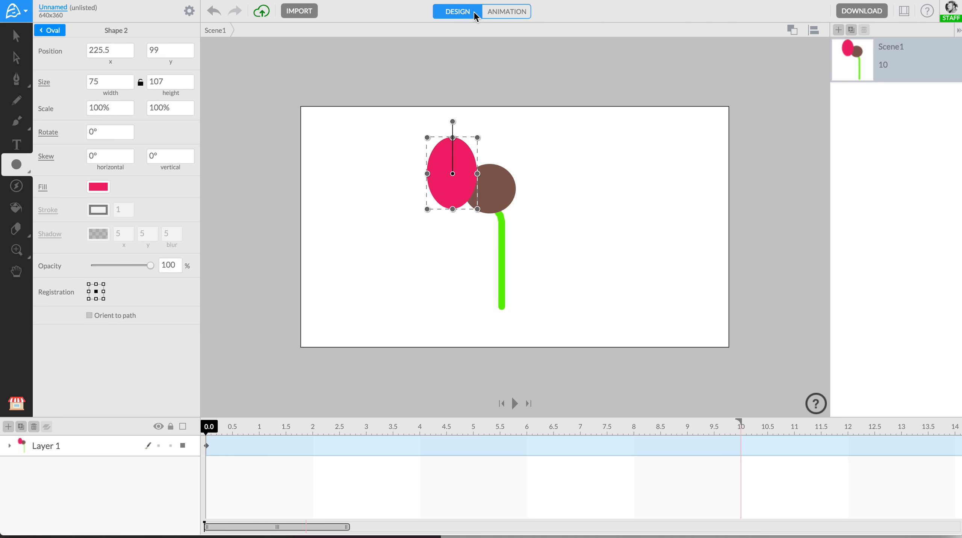
click(498, 11)
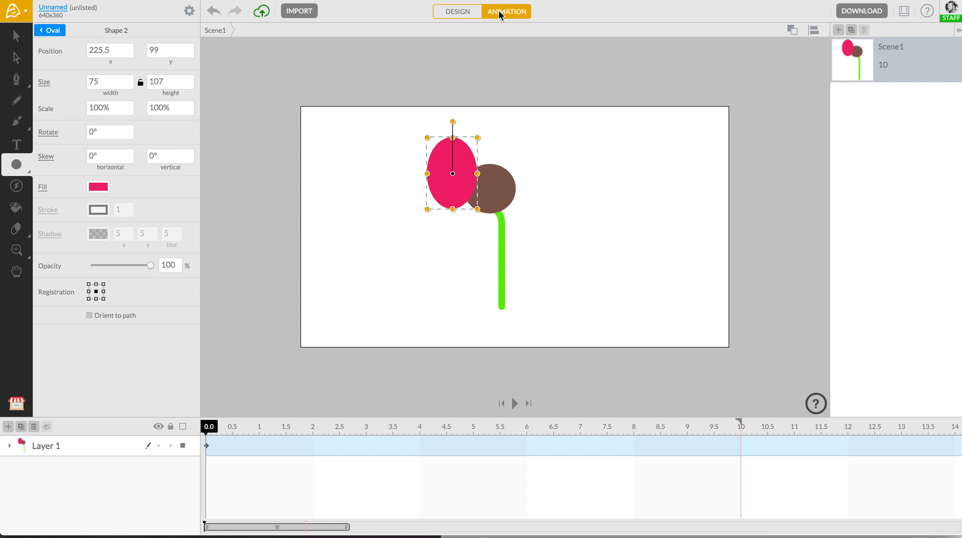
click(464, 15)
drag(426, 138, 404, 142)
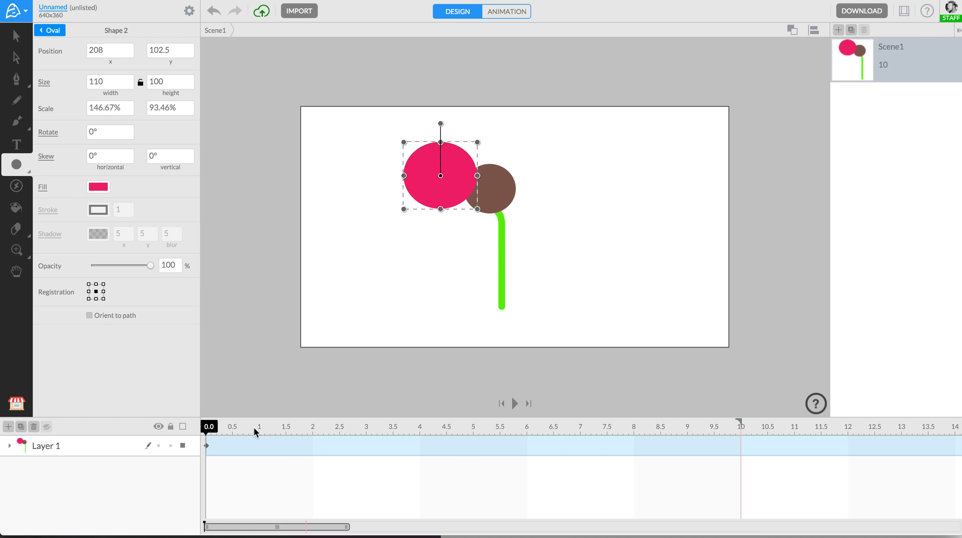
Step: Animate the pink oval away from the flower to about X 114, Y 71 at 0.5 seconds
click(505, 16)
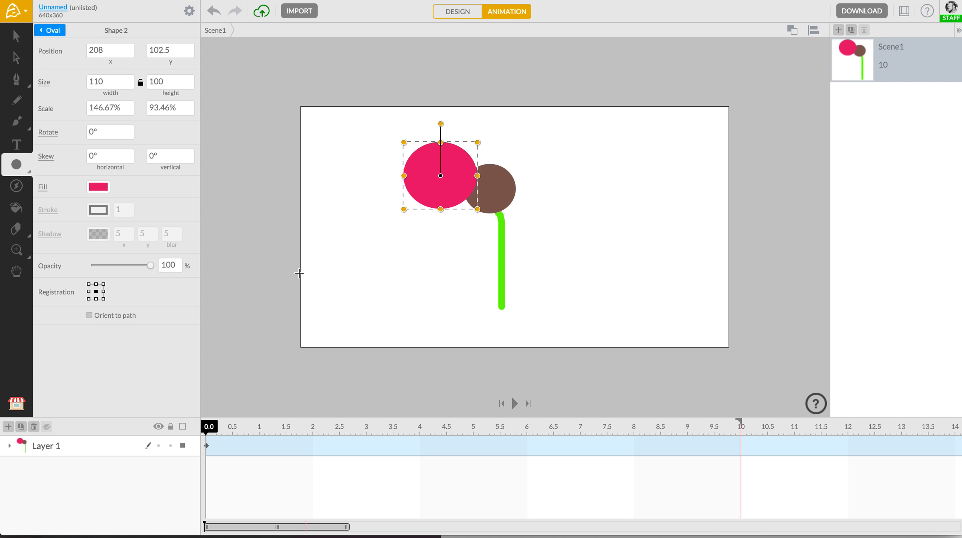
click(234, 428)
drag(417, 195, 357, 177)
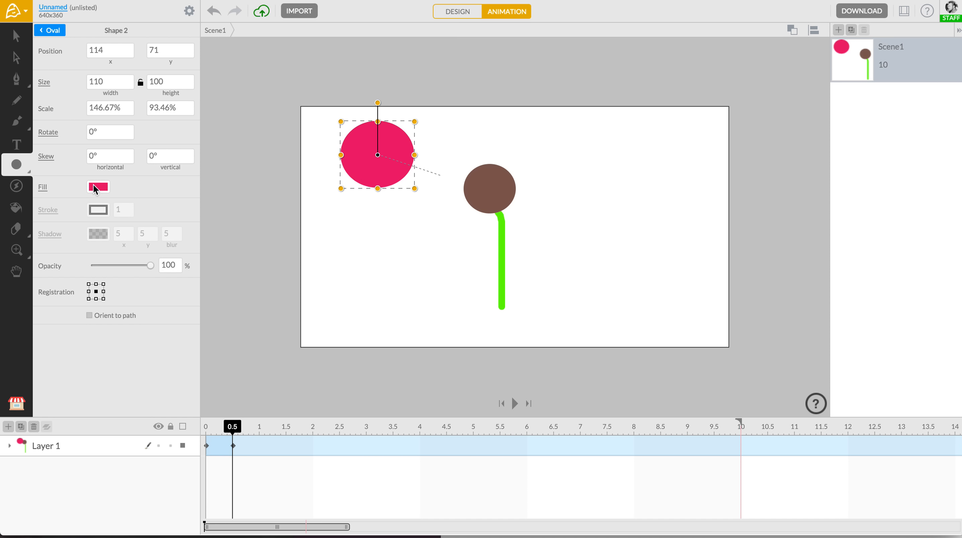
Step: Change the oval's fill to cyan 00BCD4 and its opacity to about 55.1% at 0.5 seconds
click(93, 185)
click(87, 261)
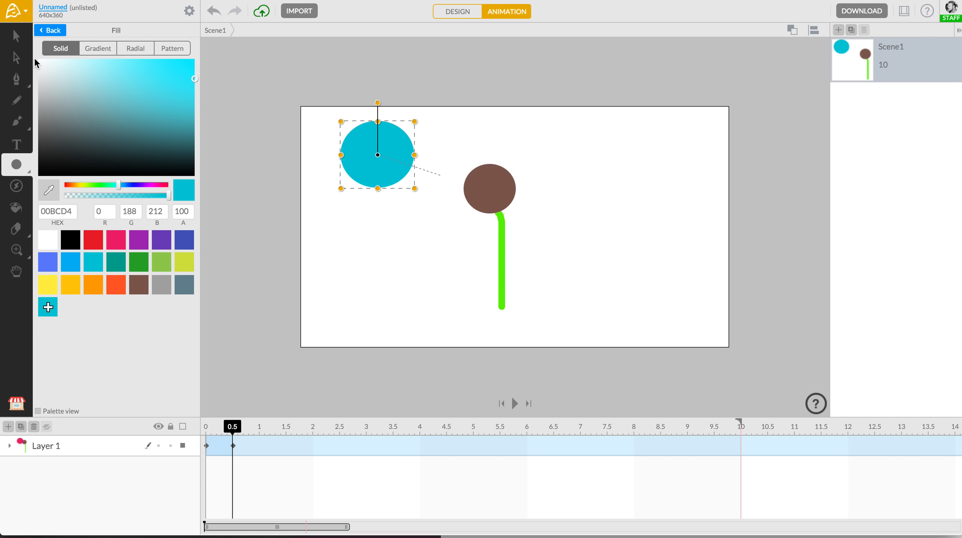
click(44, 32)
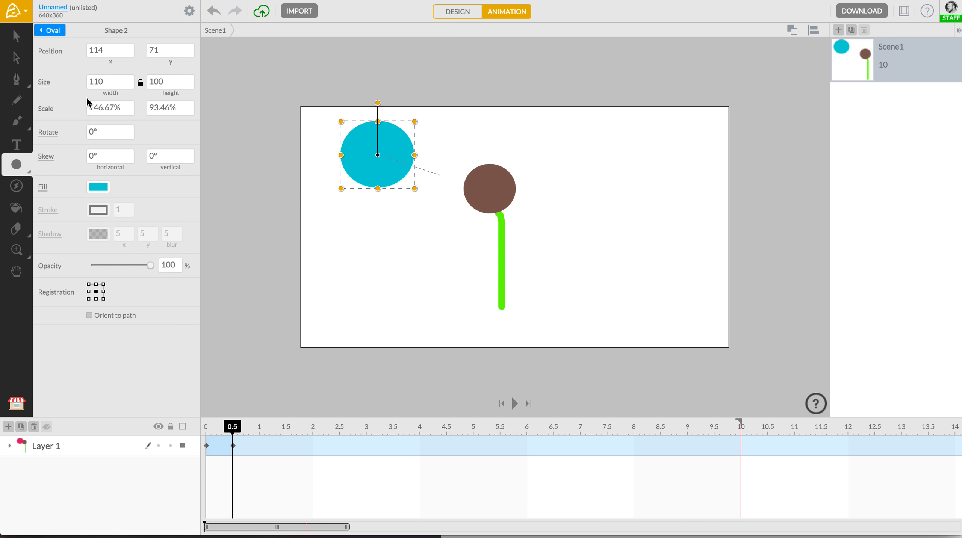
click(123, 263)
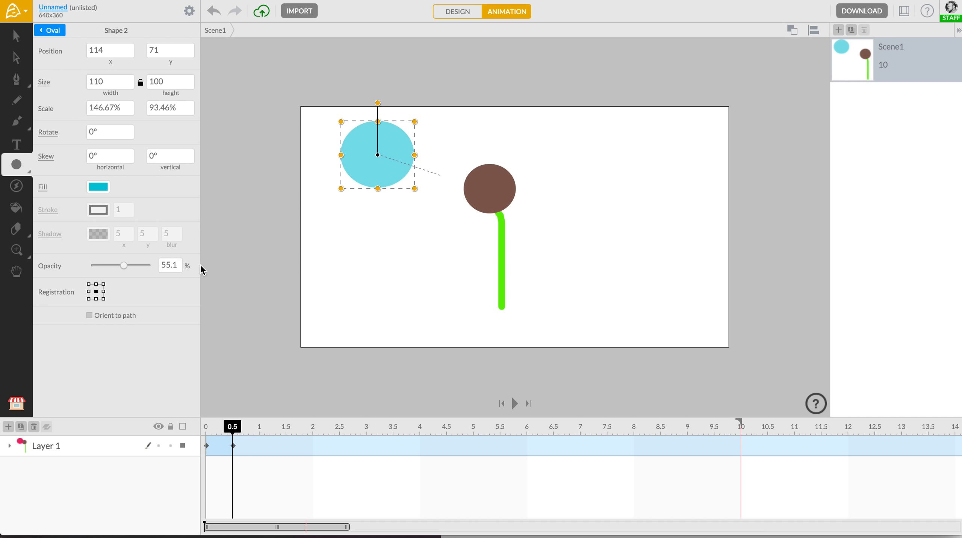
Step: Undo the oval's animated changes at 0.5 seconds and return the playhead to 0.0
mouse_move(232, 427)
mouse_down()
mouse_move(198, 428)
mouse_move(233, 426)
mouse_up()
key(ctrl+z)
key(ctrl+z)
key(ctrl+z)
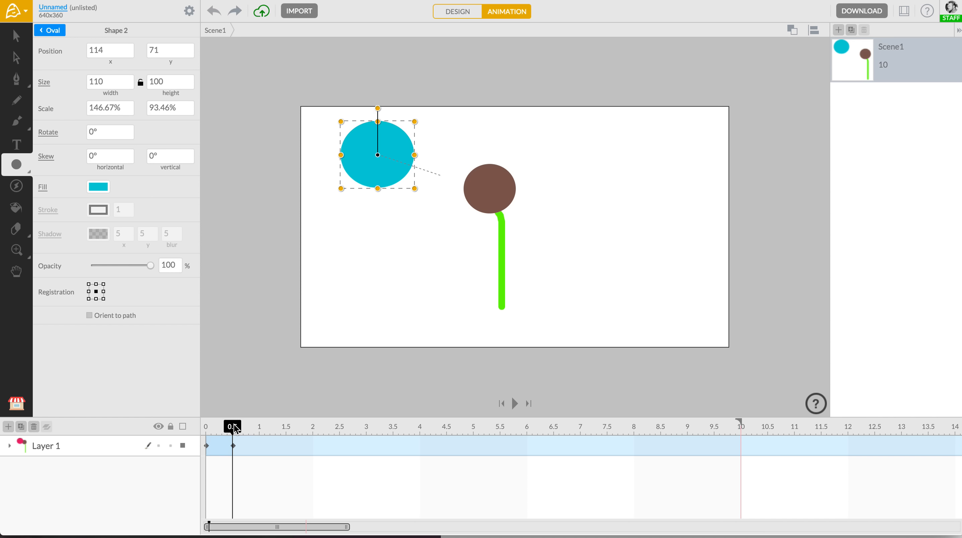
drag(234, 427, 199, 430)
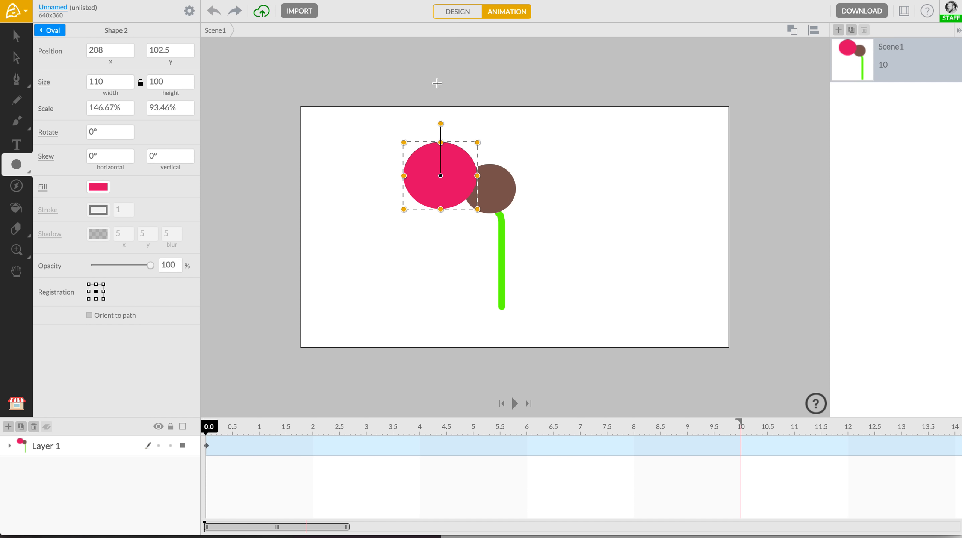
Step: In design mode, place the pink oval above the brown circle and narrow it to about 56 by 95.5
click(454, 15)
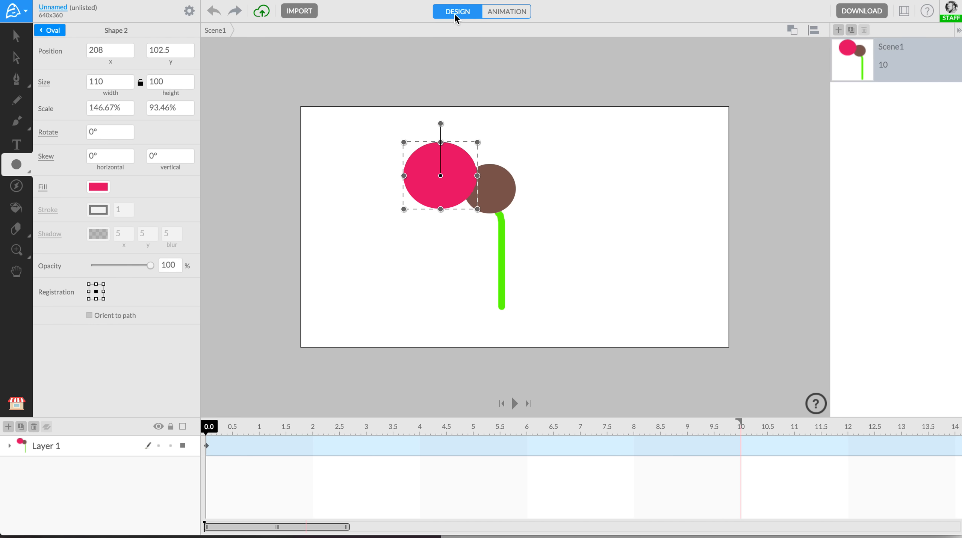
drag(433, 175, 472, 152)
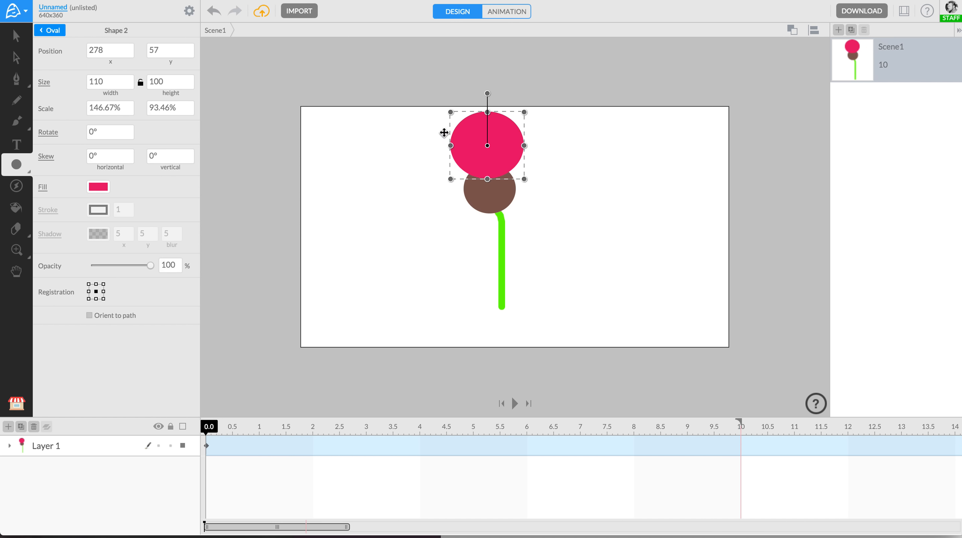
drag(450, 112, 481, 132)
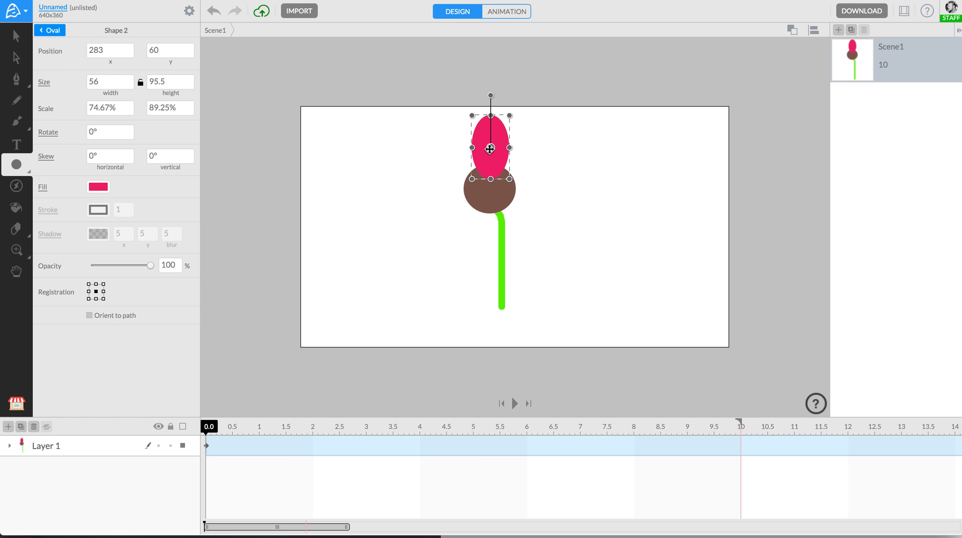
Step: Move the oval's registration point to its lower end and rotate the oval about -11°
click(489, 149)
drag(489, 149, 487, 176)
mouse_move(488, 142)
mouse_down()
mouse_move(462, 154)
mouse_move(471, 140)
mouse_move(508, 132)
mouse_move(475, 147)
mouse_move(484, 143)
mouse_up()
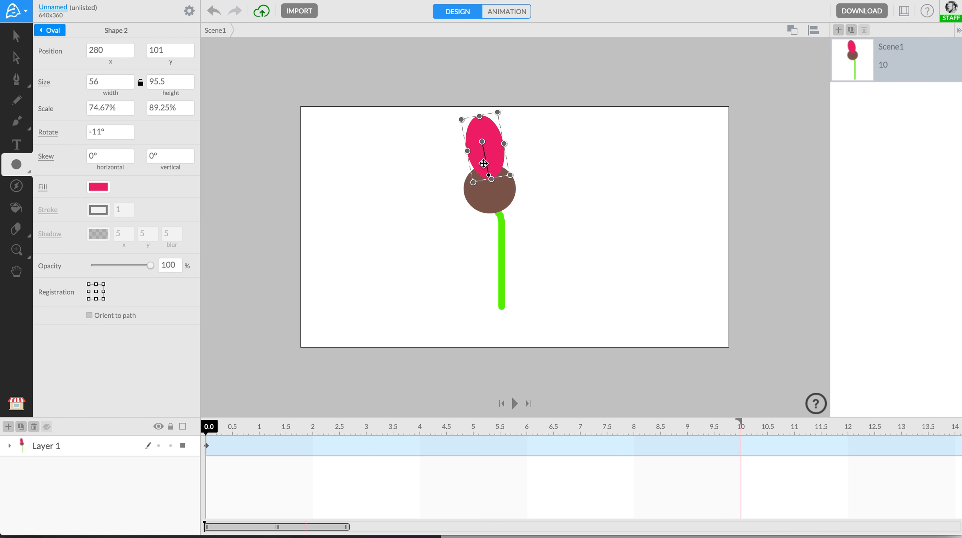
Step: Rename Layer 1 as Flower
click(58, 444)
double_click(58, 444)
text(F)
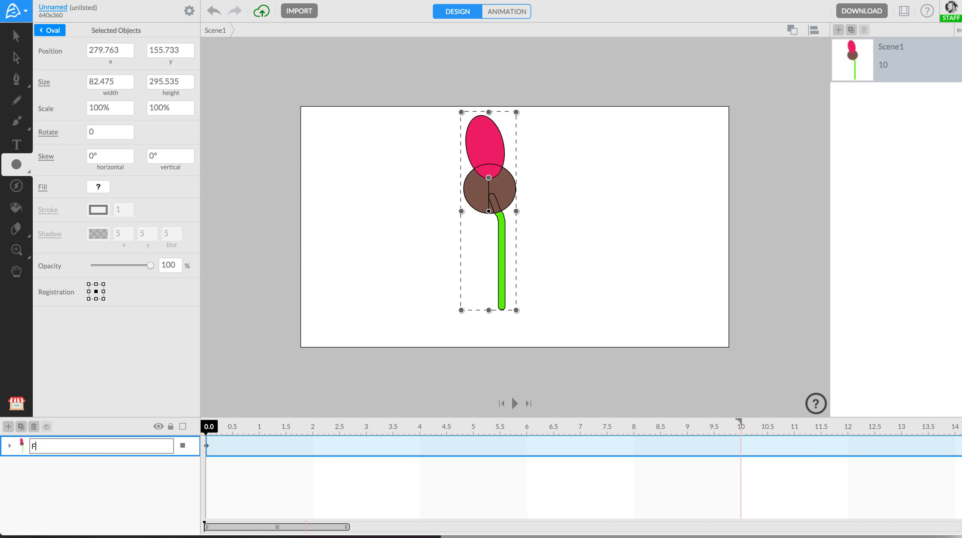
text(lower)
key(Return)
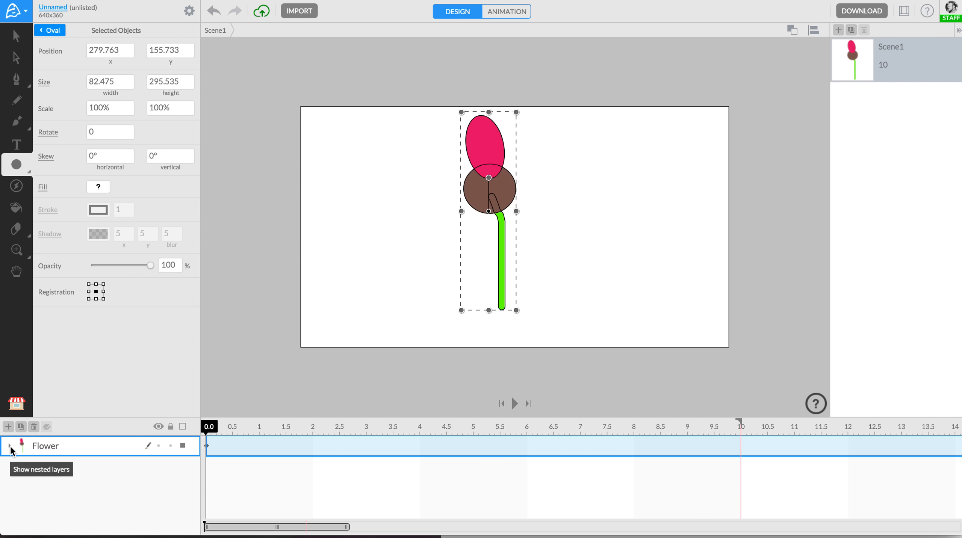
Step: Show the Flower layer's nested layers and move Shape 2 below Shape 1 so the oval sits behind the circle
click(10, 445)
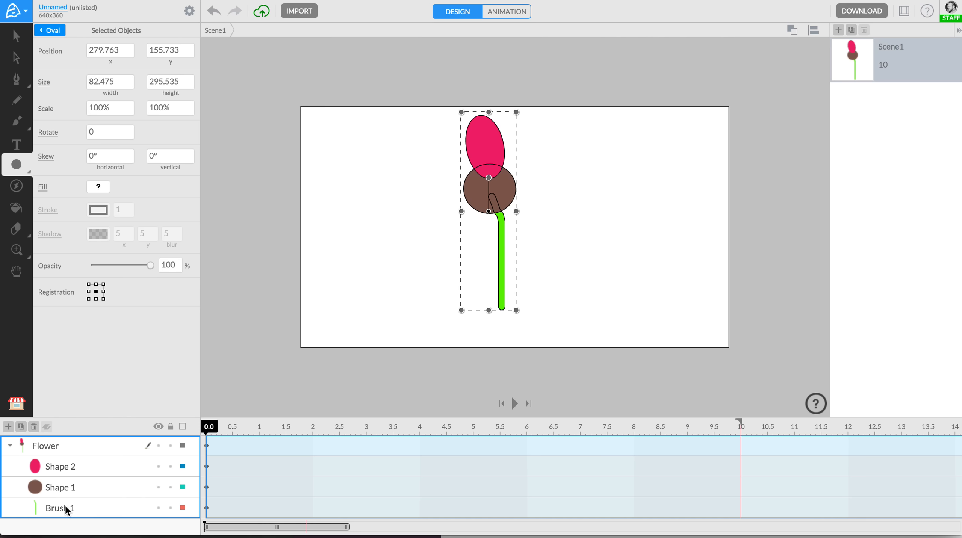
click(60, 472)
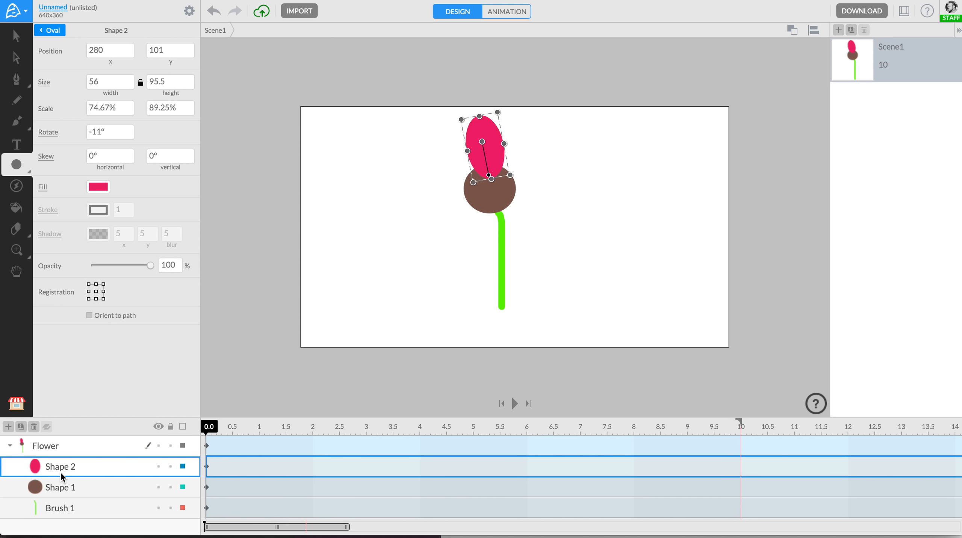
drag(67, 467, 67, 493)
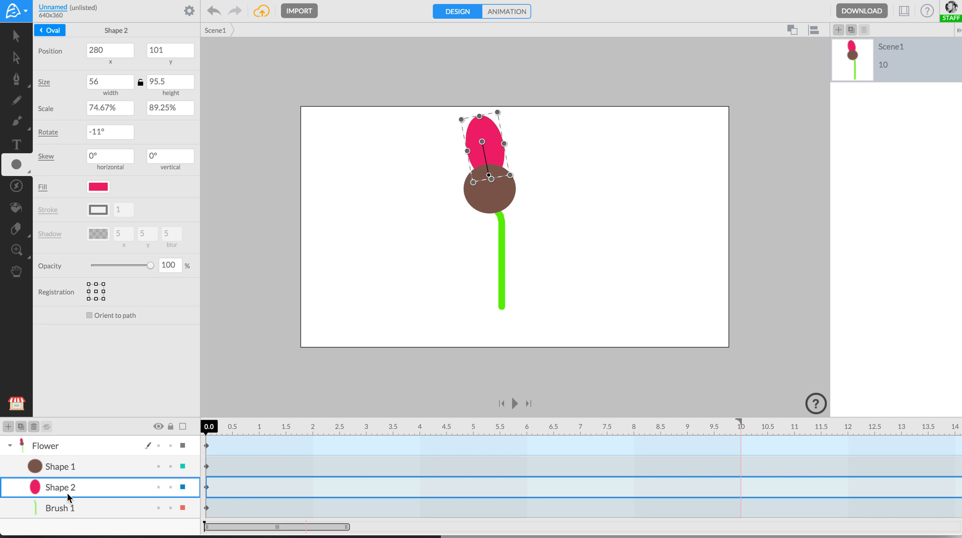
click(445, 215)
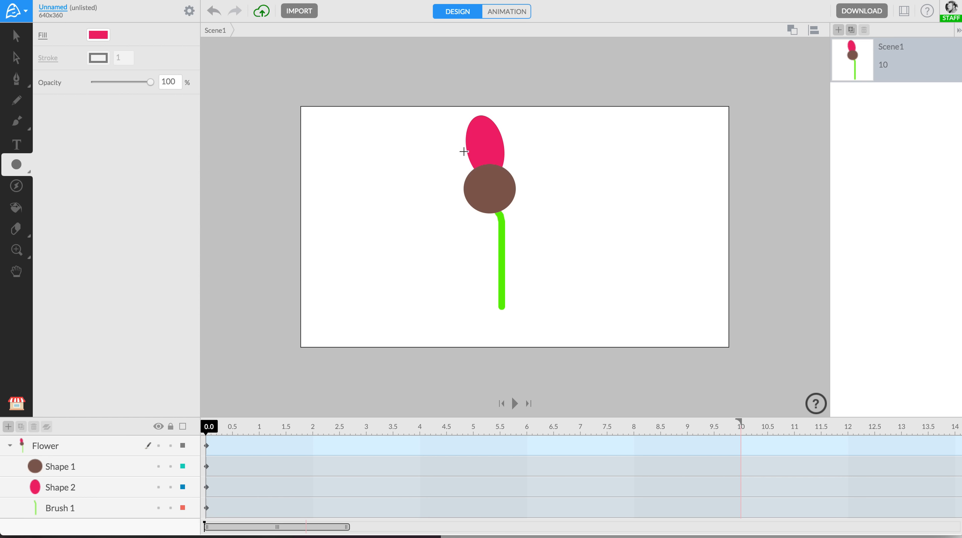
Step: In animation mode, insert a key frame on the Shape 2 layer at 2.0 seconds
click(64, 487)
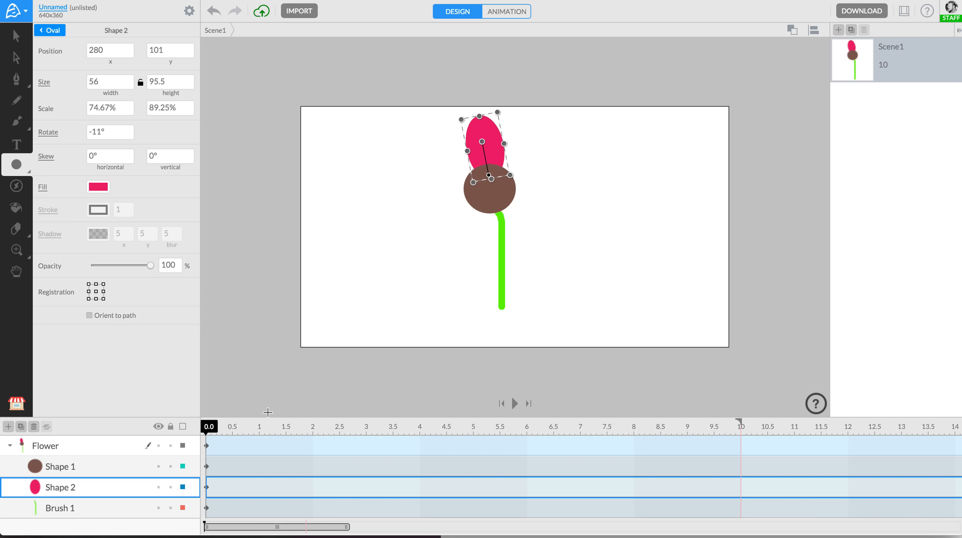
click(210, 429)
drag(211, 429, 310, 432)
drag(310, 432, 313, 429)
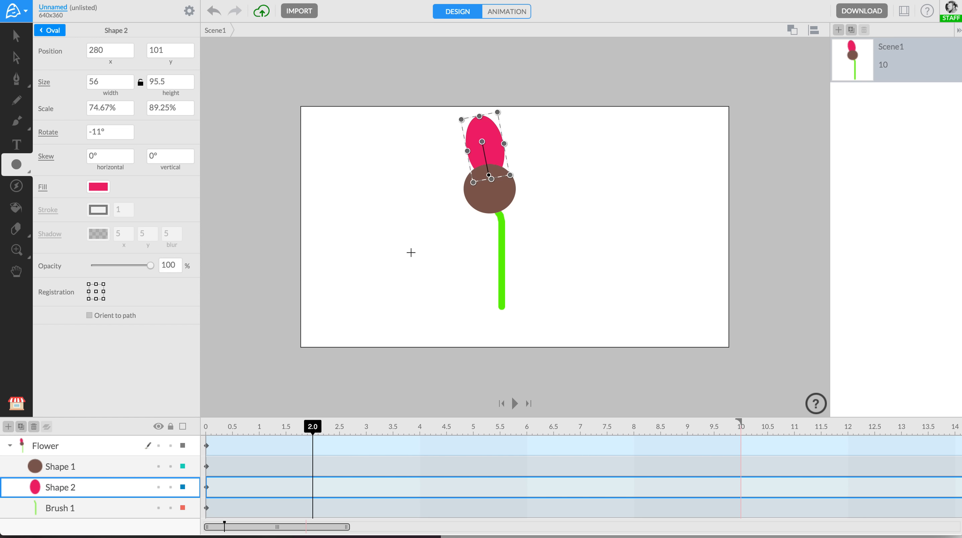
click(499, 13)
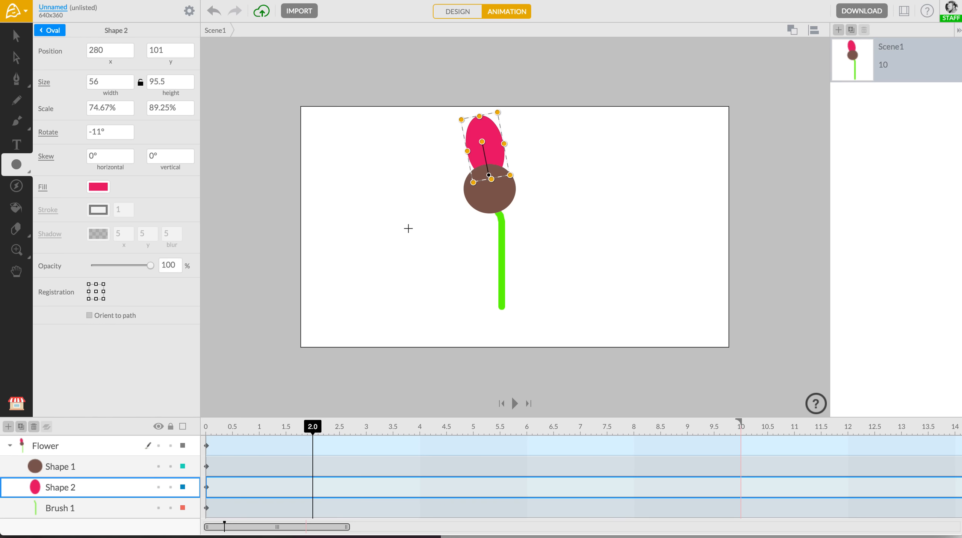
right_click(317, 489)
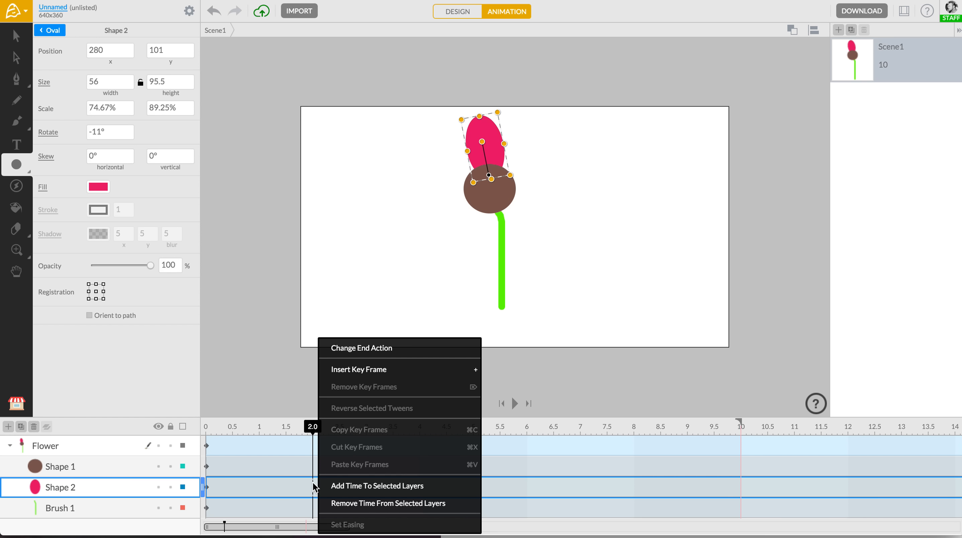
click(349, 373)
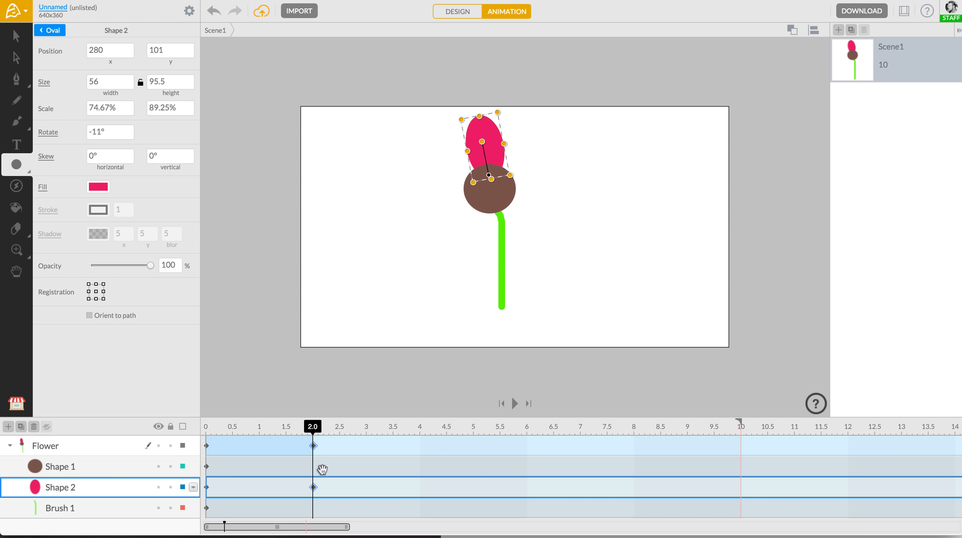
right_click(312, 487)
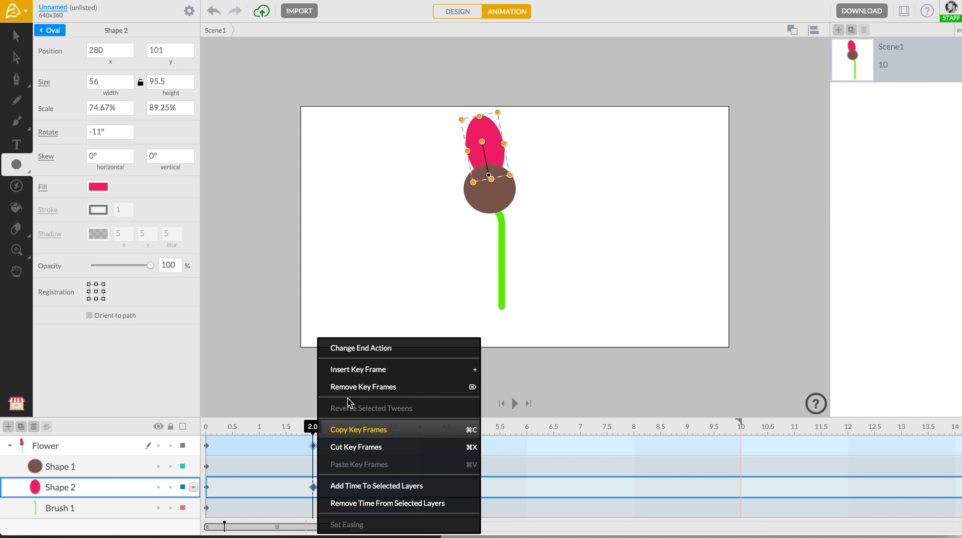
click(358, 366)
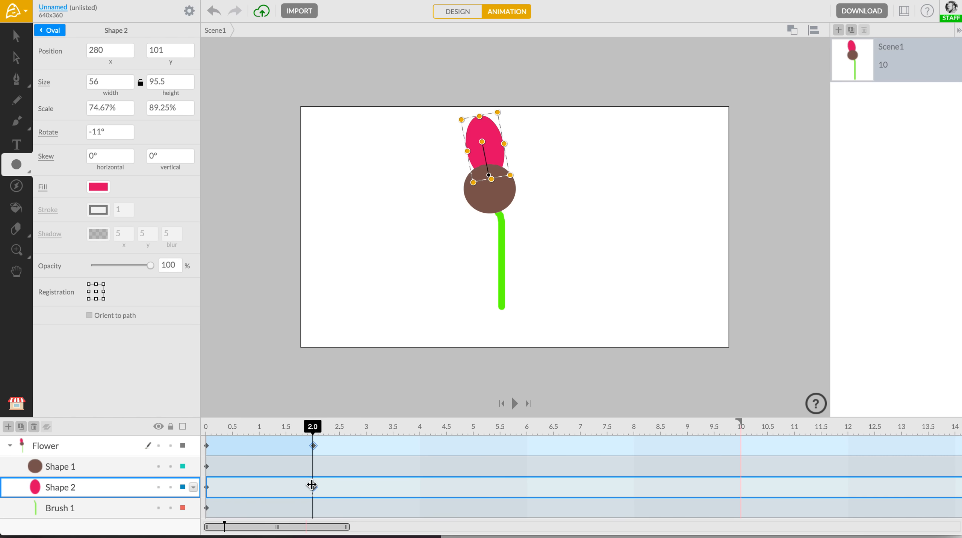
Step: Rename the pink oval's layer as Pedal and the brown circle's layer as Flower Center
double_click(50, 488)
text(Pedal)
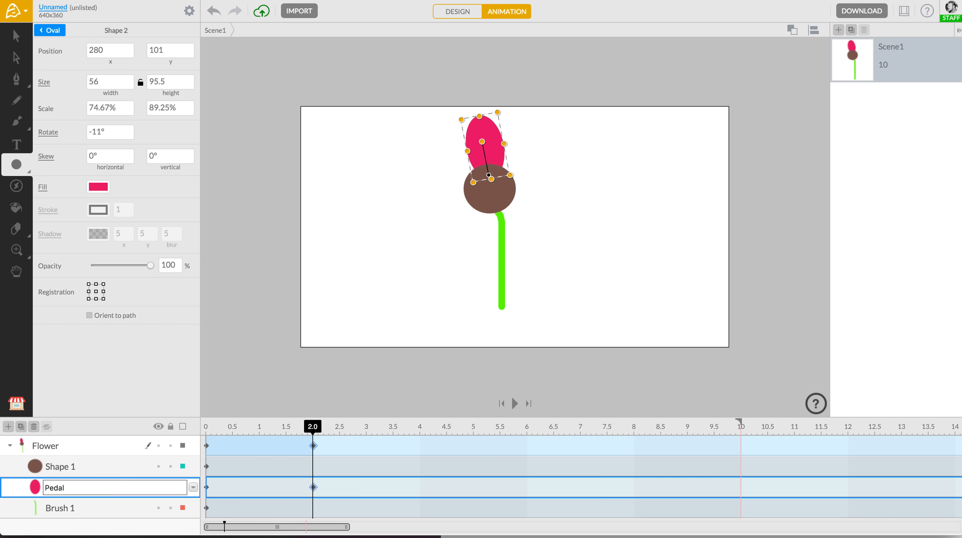
key(Return)
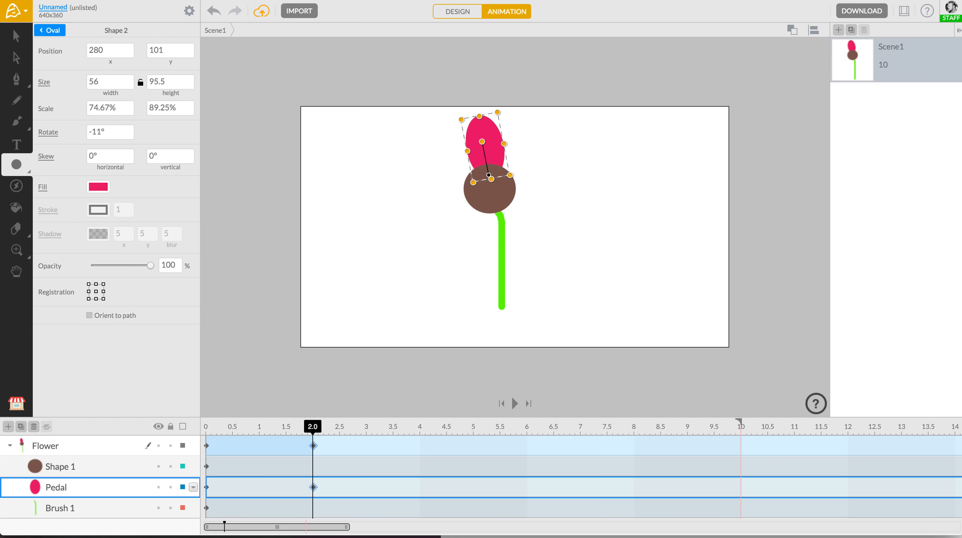
double_click(61, 466)
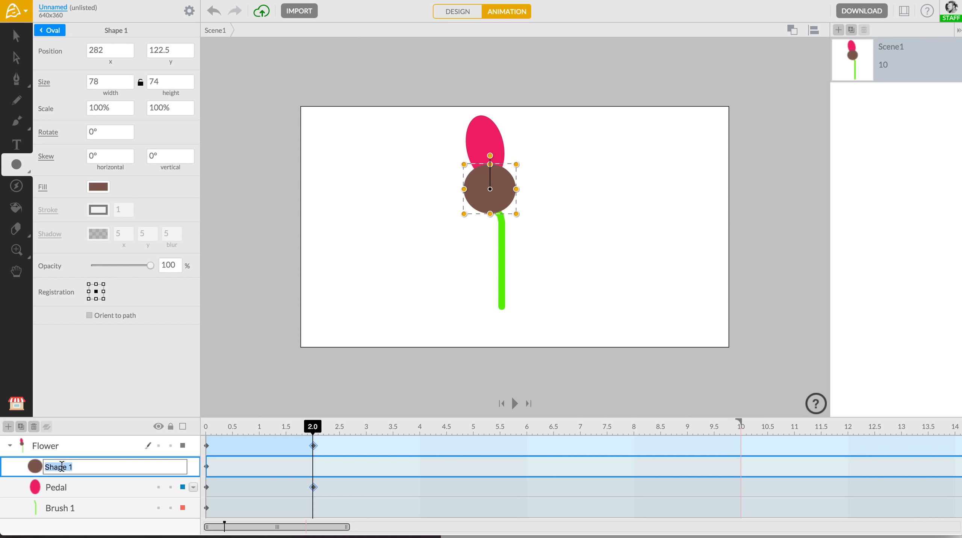
text(ower Center)
key(Return)
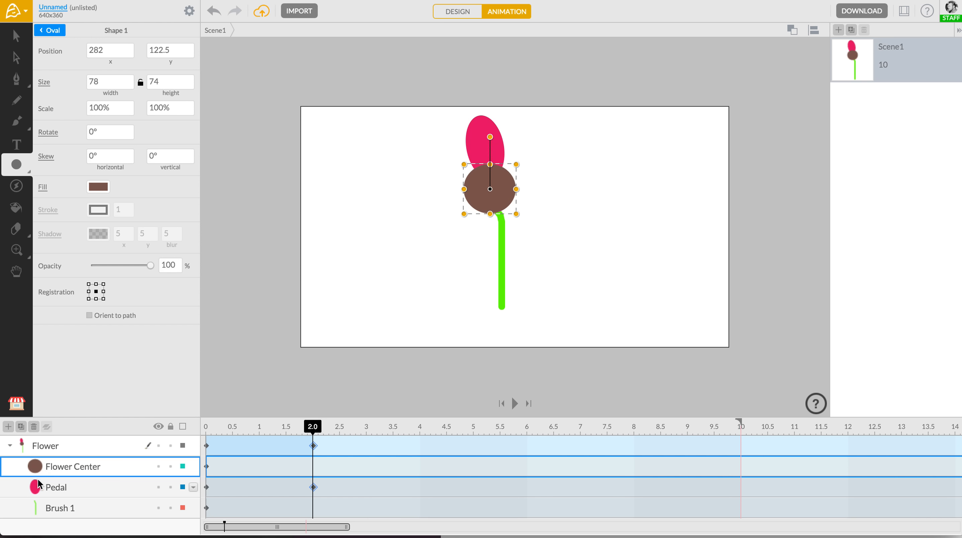
Step: Rename the Brush 1 layer as Stem
double_click(54, 508)
text(Stem)
key(Return)
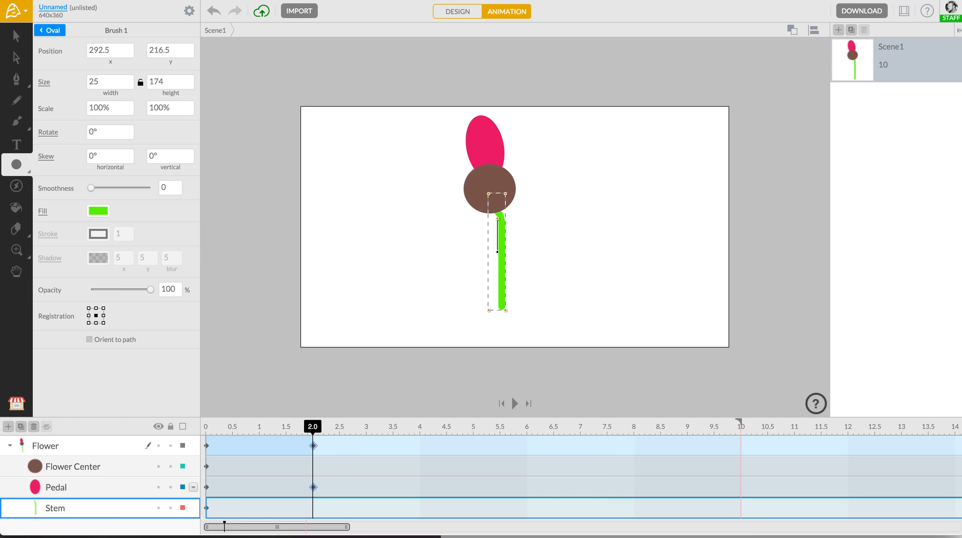
Step: At 0.0 seconds, shrink the Pedal oval to about 25 by 17 so it hides behind the flower center, and check it at 2.0 seconds
click(82, 491)
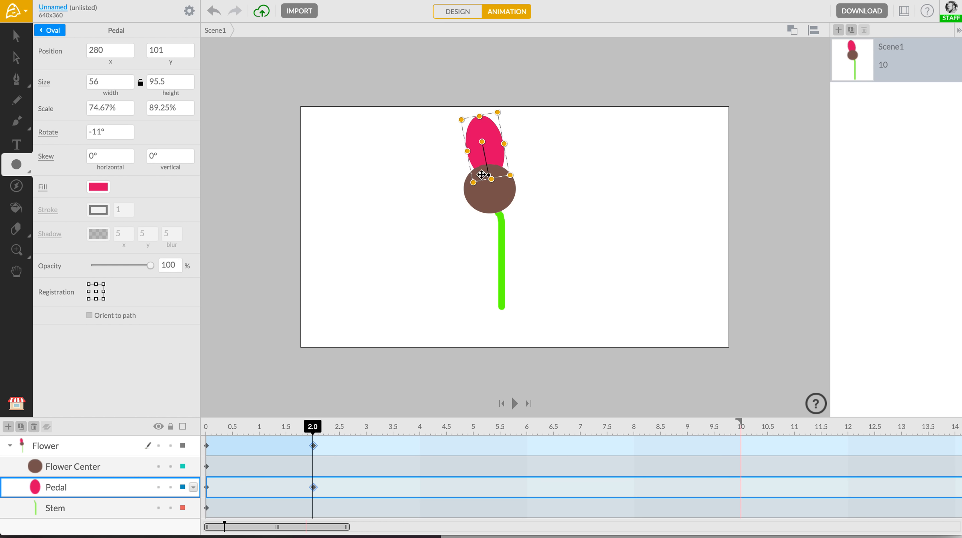
click(204, 428)
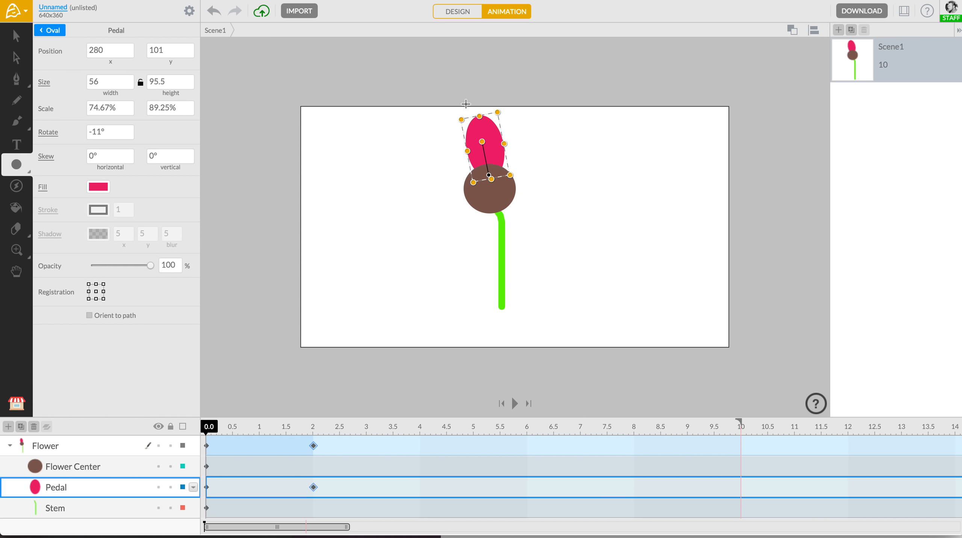
drag(462, 120, 479, 167)
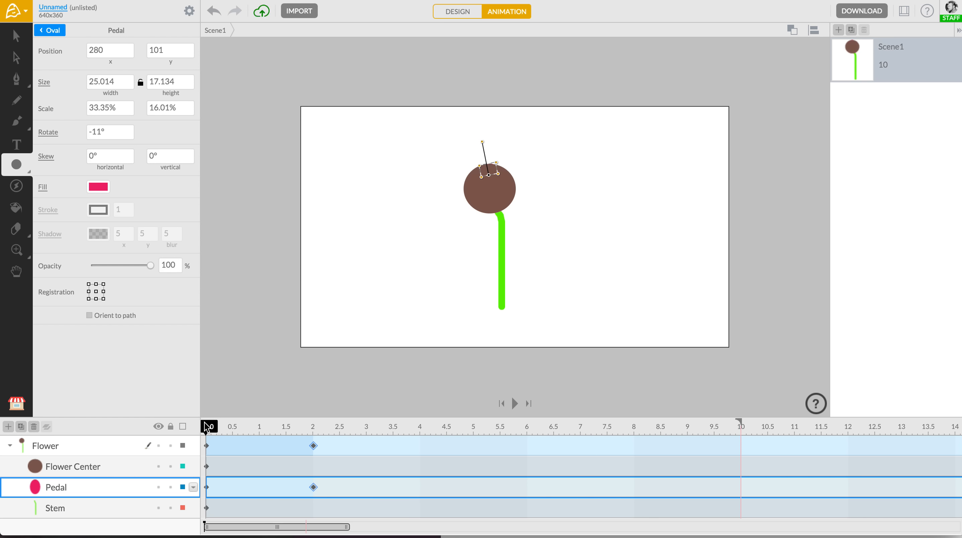
drag(207, 427, 312, 438)
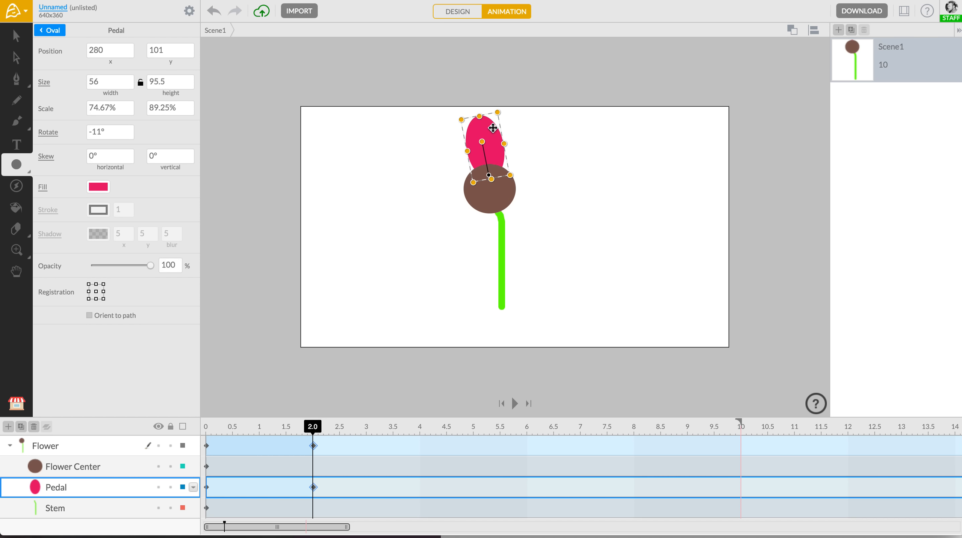
Step: Try Quad, Cubic and Expo easing on the Pedal layer's tween between 0 and 2 seconds, and settle on Cubic
right_click(253, 488)
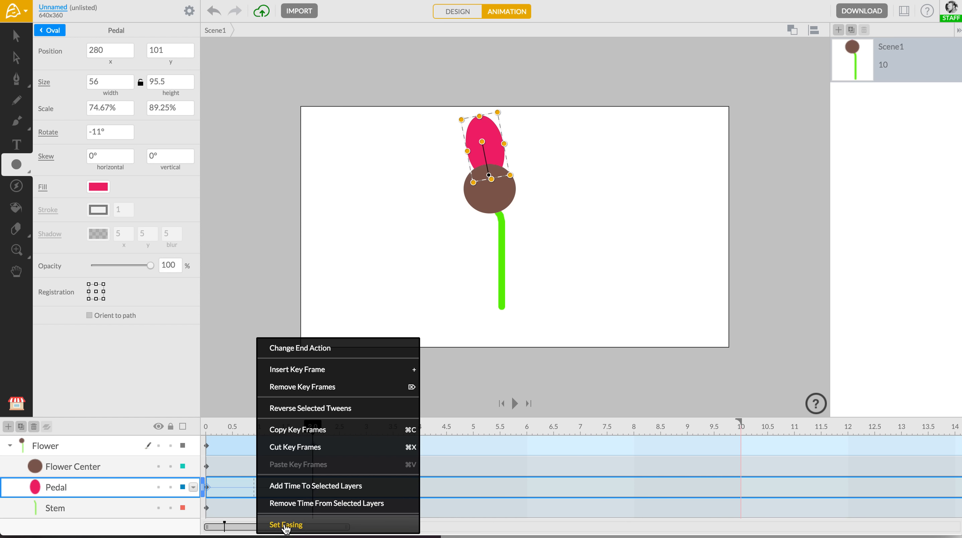
click(245, 486)
right_click(264, 487)
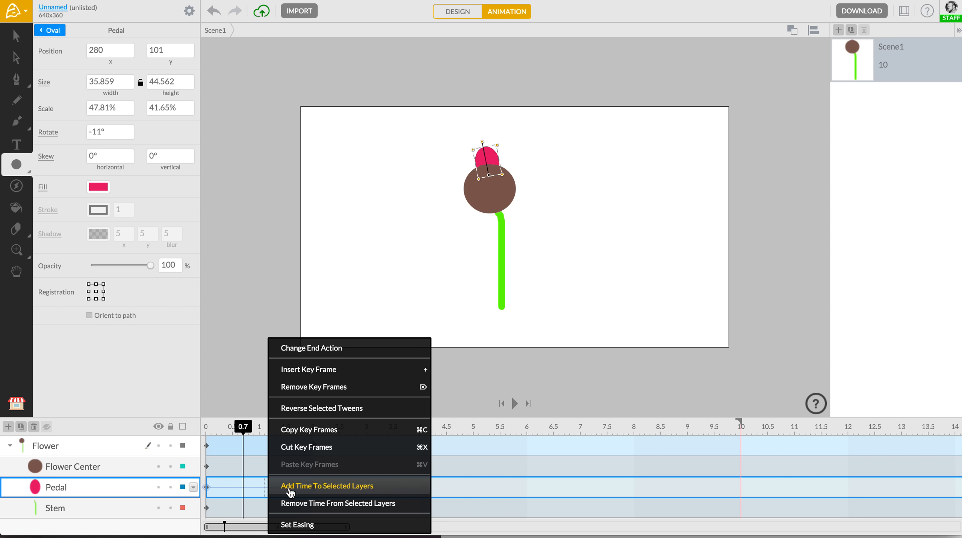
click(301, 525)
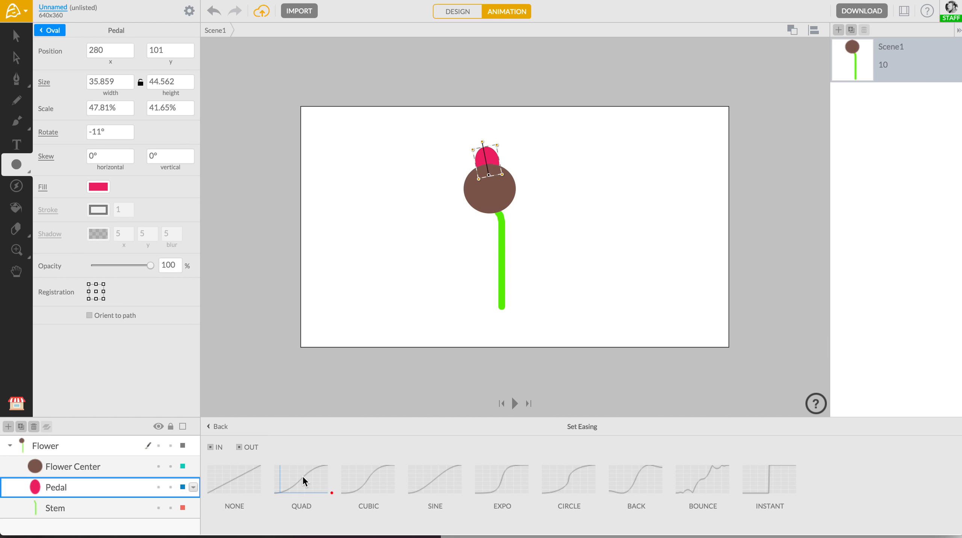
click(356, 481)
click(315, 480)
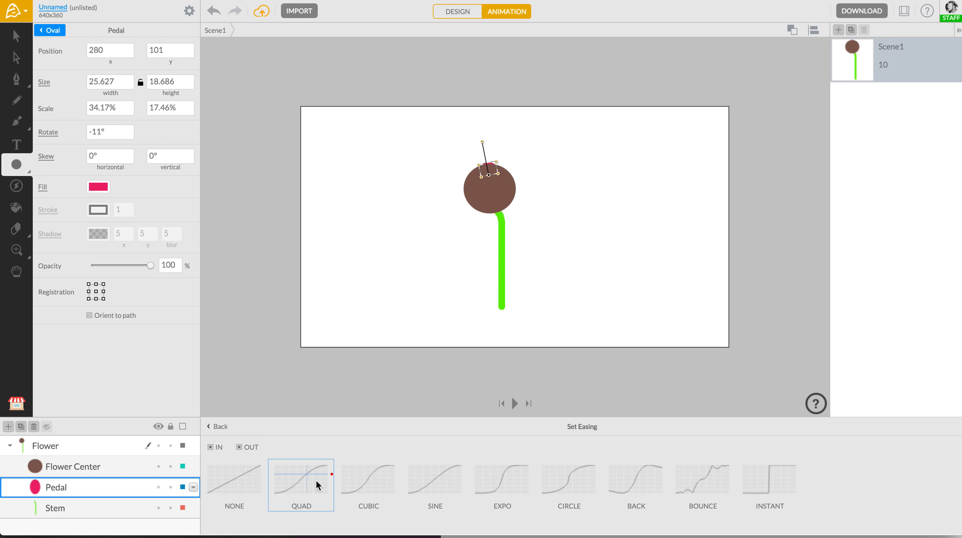
click(375, 480)
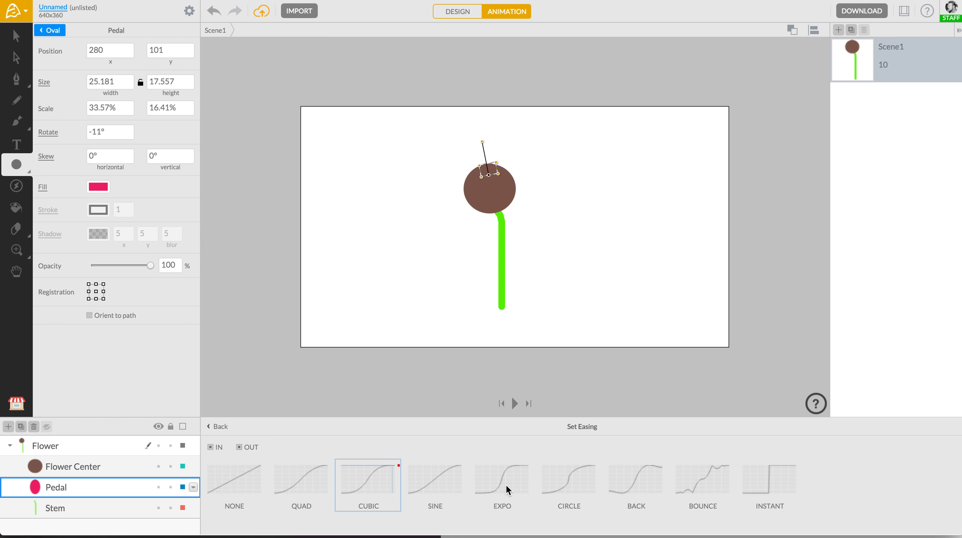
click(492, 483)
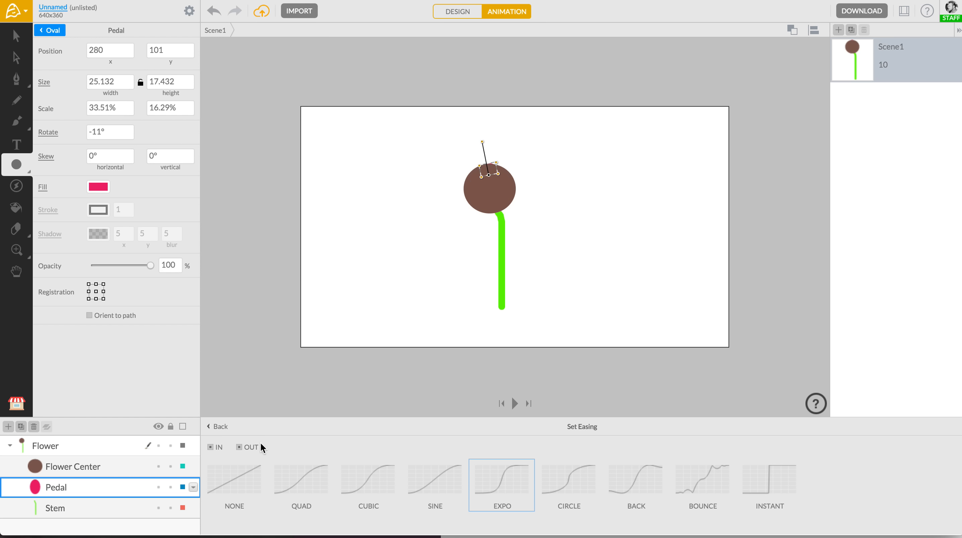
click(369, 478)
click(213, 428)
Step: Play the petal's growth from the start past 2 seconds and return the playhead to 0.0 seconds
click(204, 427)
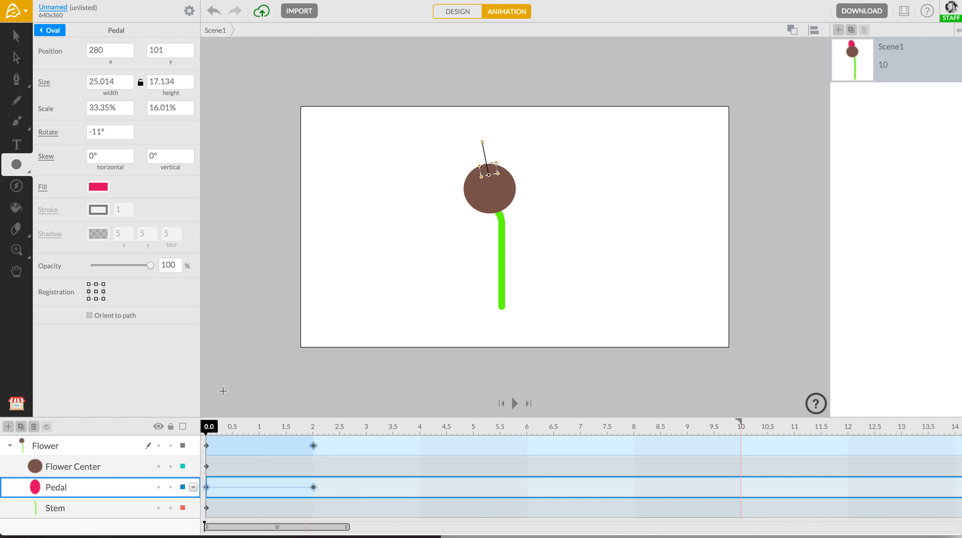
key(space)
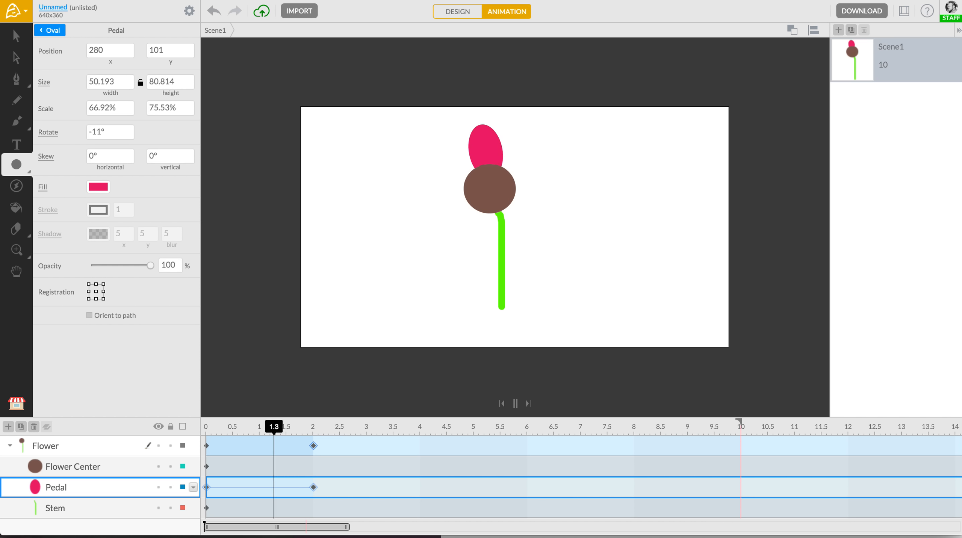
key(space)
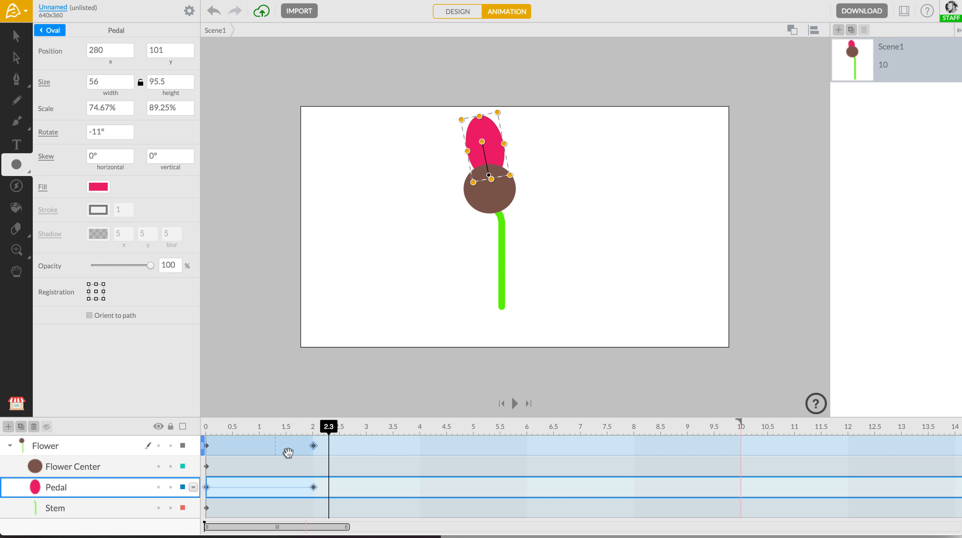
click(207, 429)
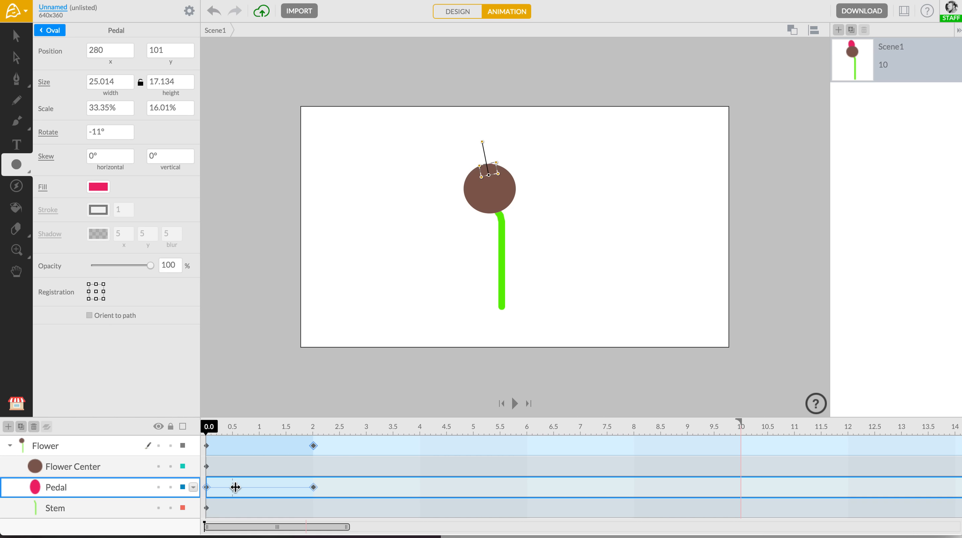
Step: Duplicate the Pedal layer and move the copy inside Flower, between Flower Center and Pedal
click(20, 427)
drag(67, 449, 70, 502)
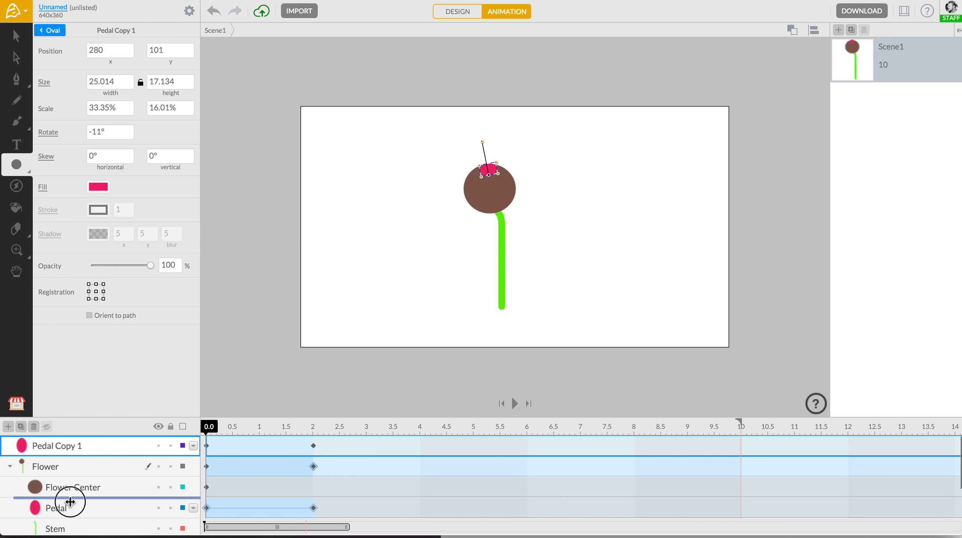
drag(69, 499, 69, 500)
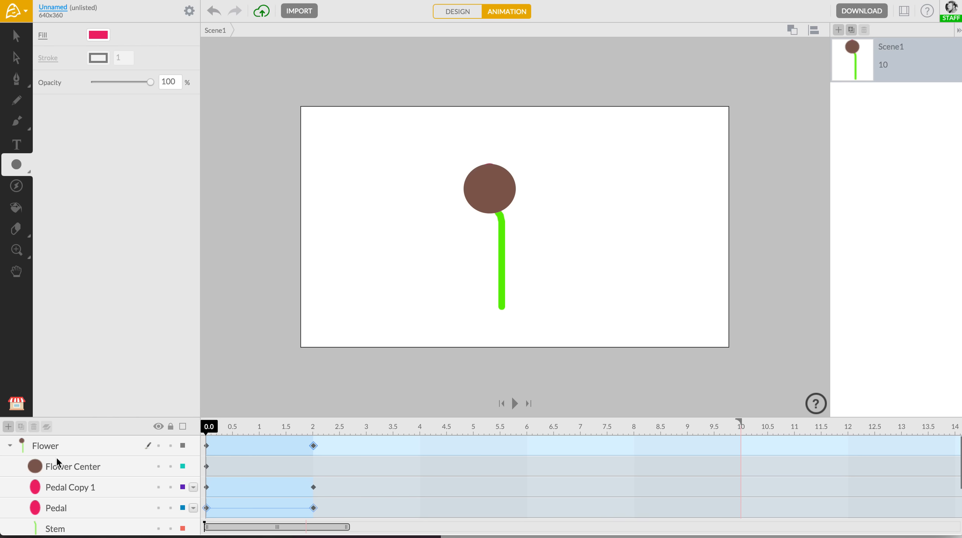
Step: At 2.0 seconds in design mode, lock all layers except Pedal Copy 1
click(74, 487)
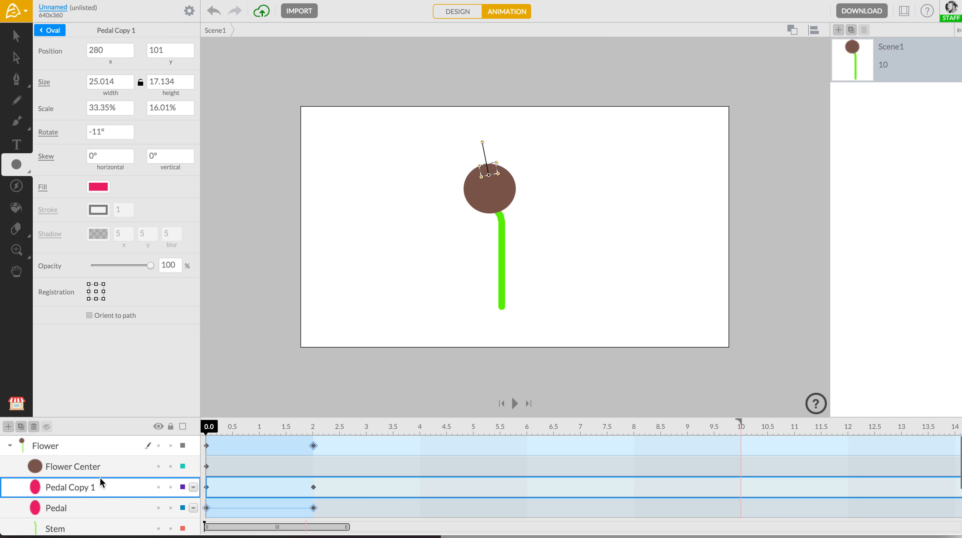
click(313, 430)
mouse_move(314, 432)
mouse_down()
mouse_move(265, 430)
mouse_move(314, 432)
mouse_up()
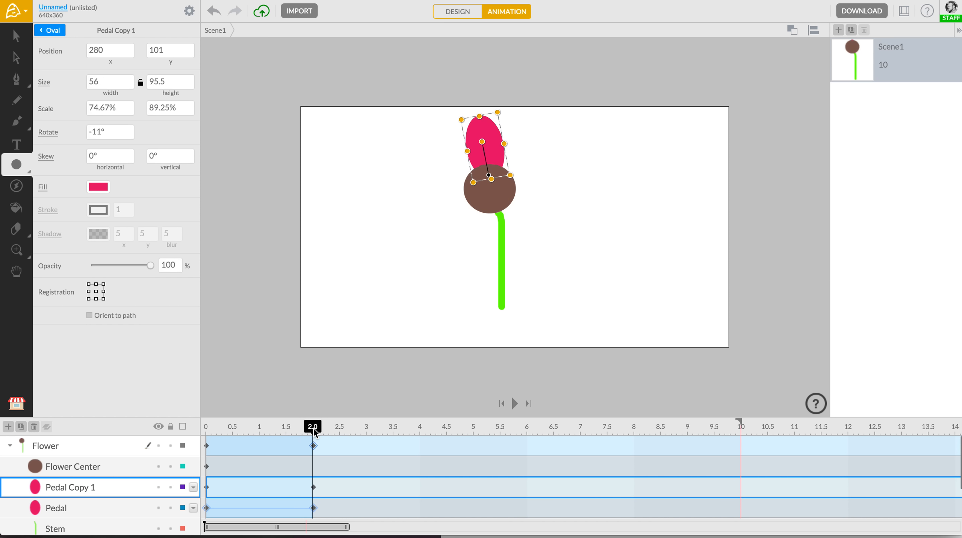
click(465, 11)
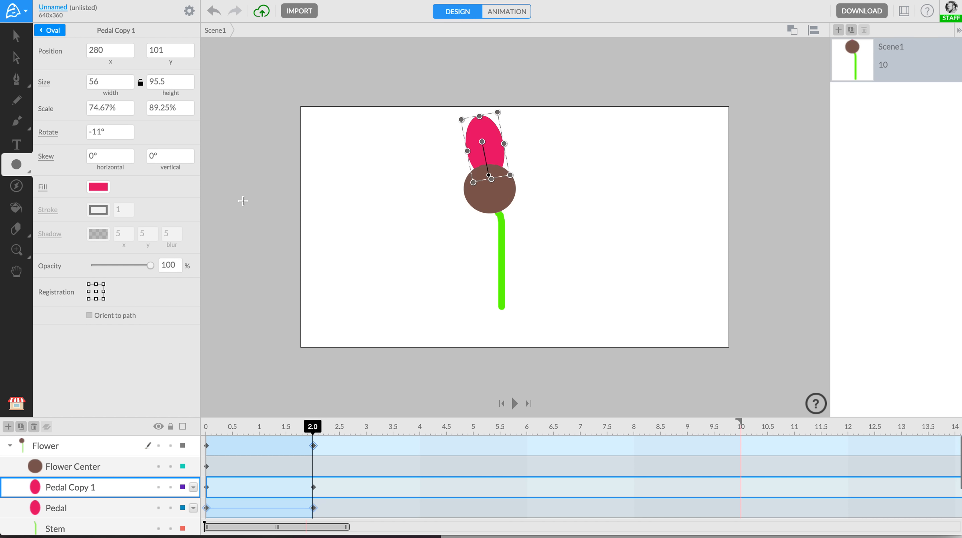
click(170, 426)
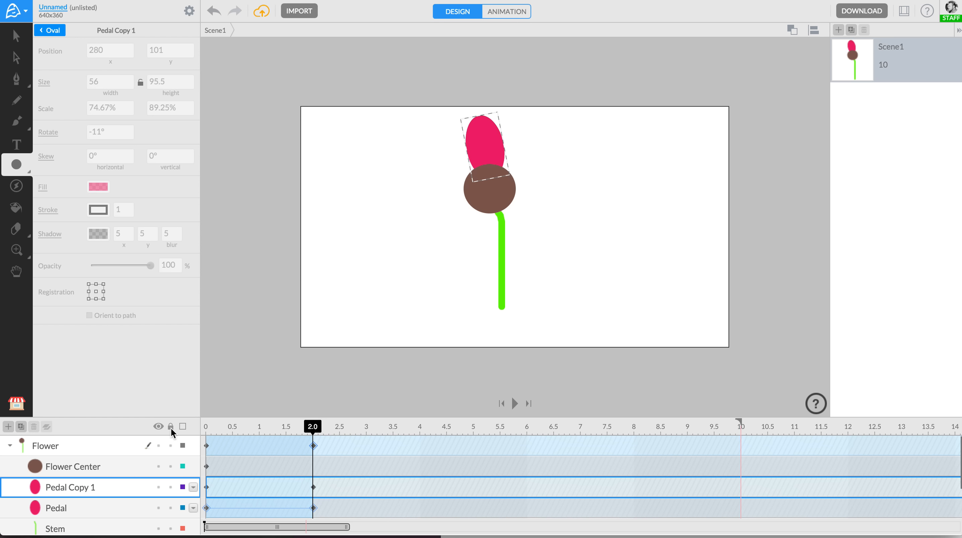
click(170, 488)
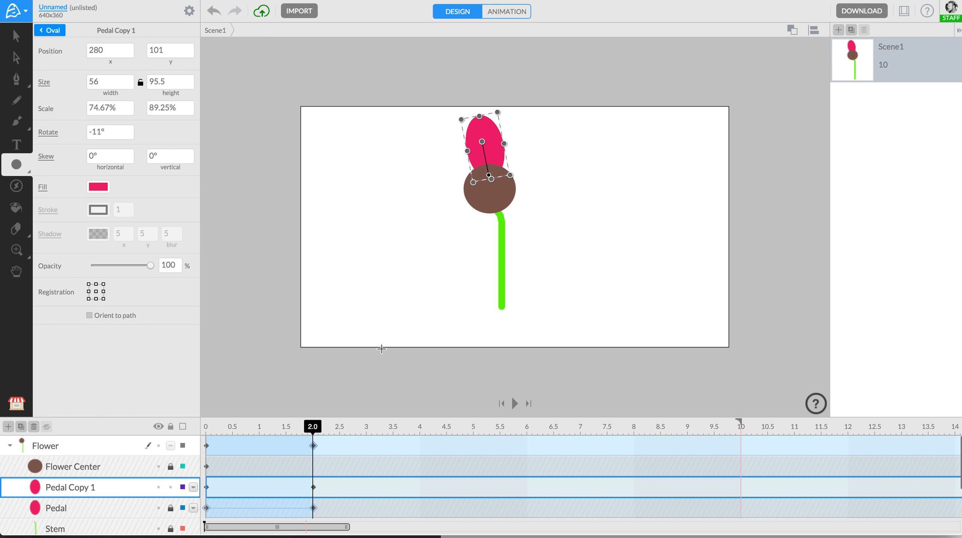
Step: Rotate Pedal Copy 1 to about 24° at the flower center's upper right edge and lock its layer
drag(482, 143, 520, 154)
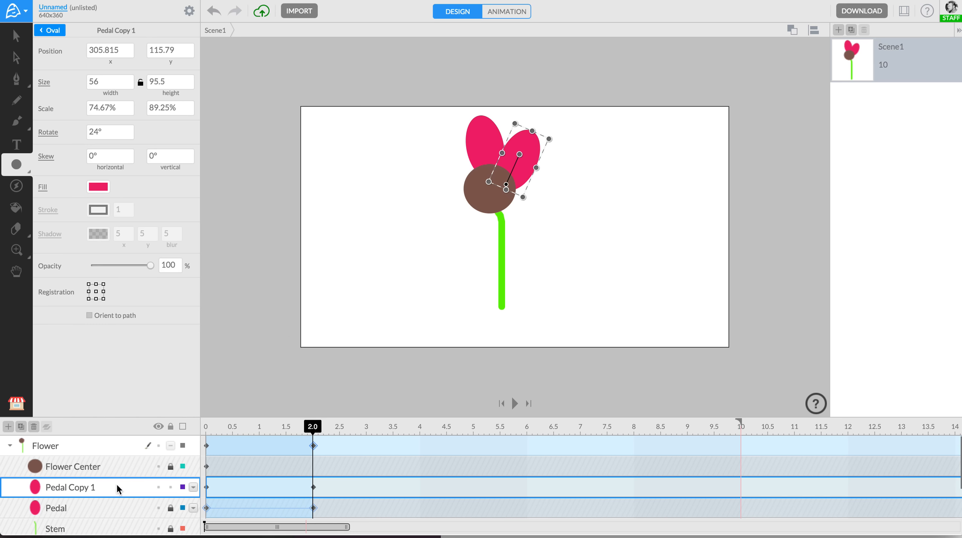
click(170, 486)
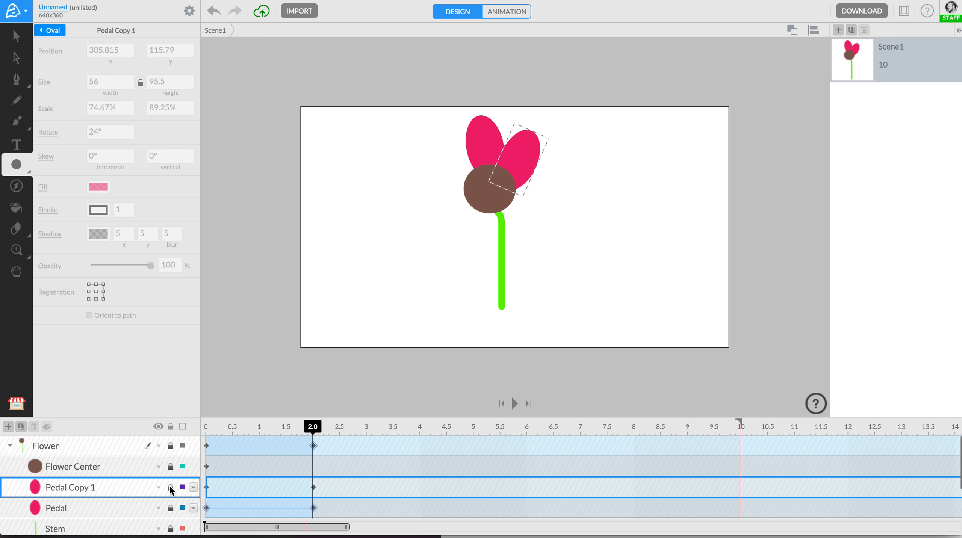
Step: Duplicate Pedal Copy 1 directly below Flower Center and place the copy on the flower center's right side, rotated to about 98°, with its layer locked
click(21, 427)
drag(82, 446, 82, 493)
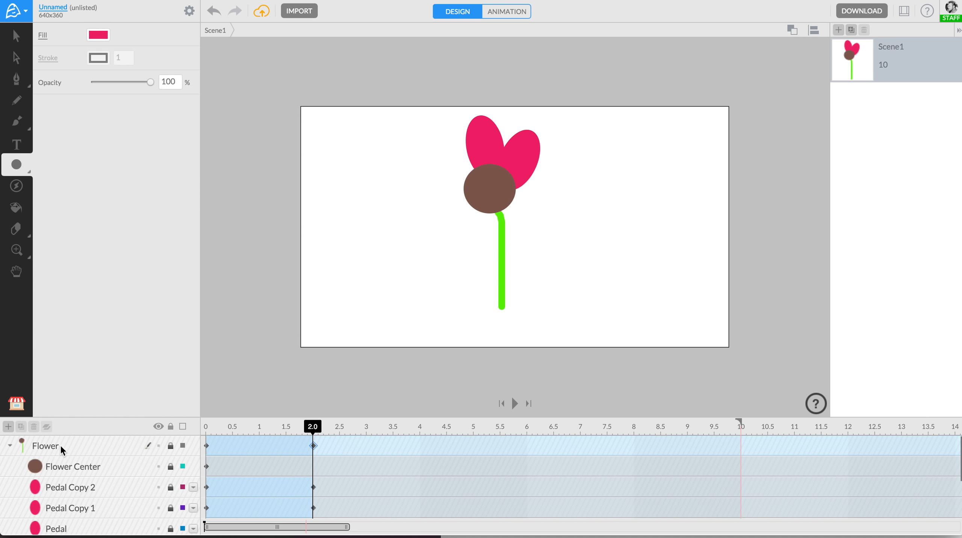
click(98, 484)
click(170, 486)
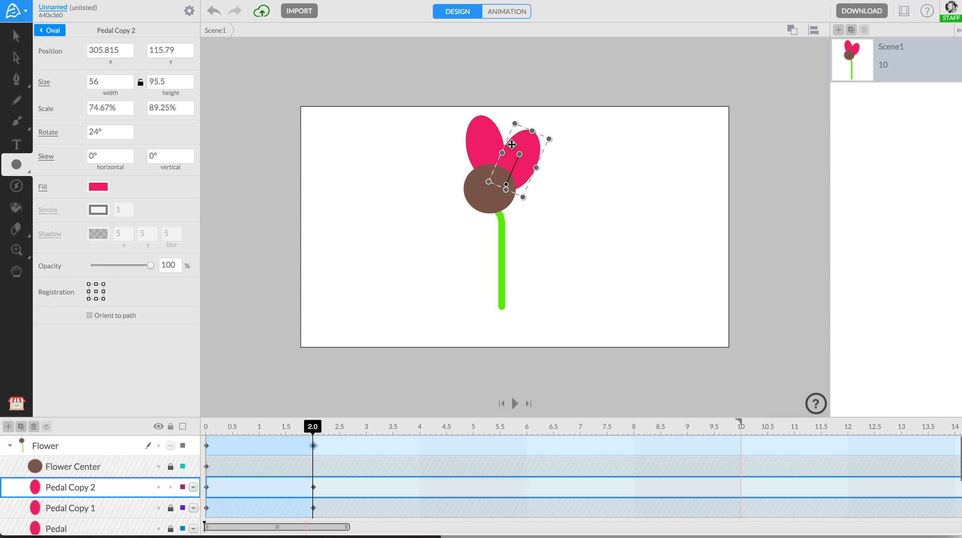
drag(519, 154, 535, 202)
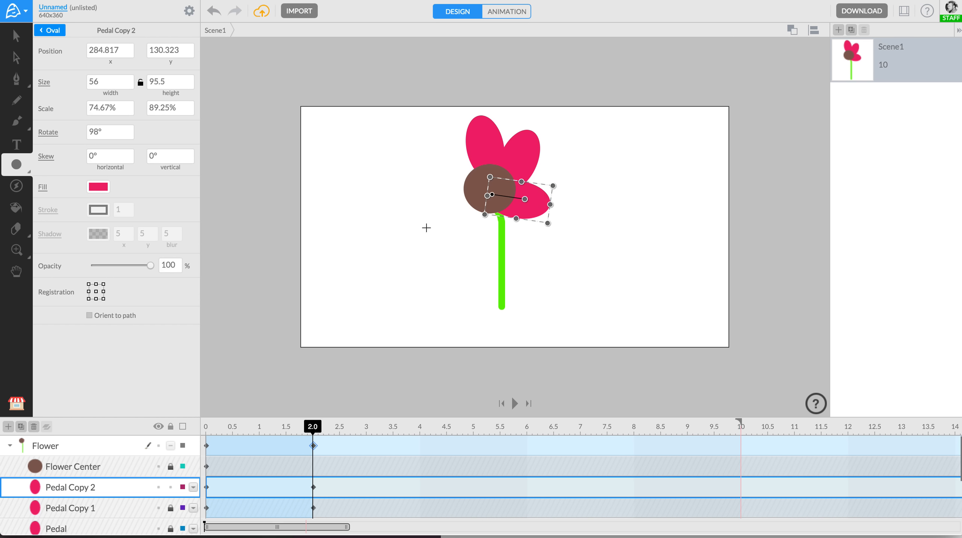
click(170, 487)
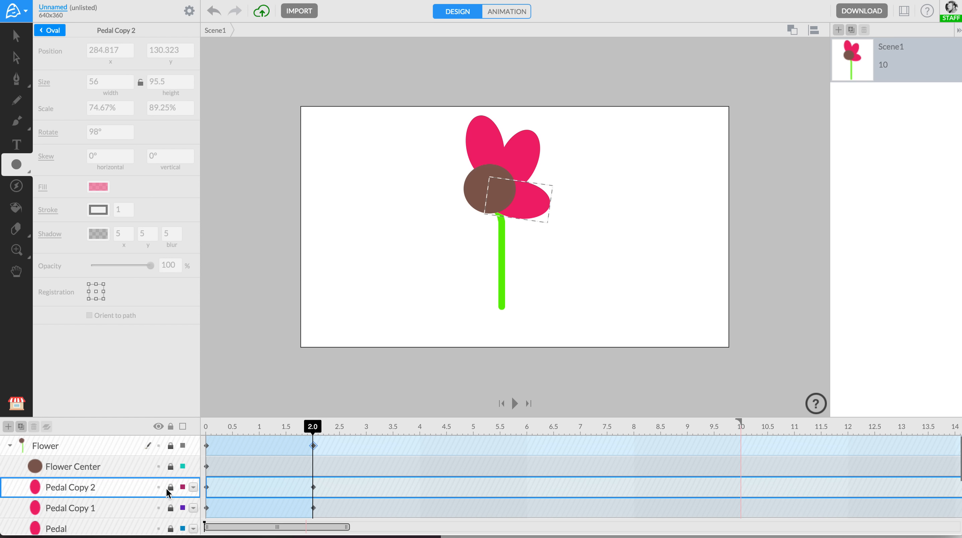
Step: Duplicate Pedal Copy 2 directly below Flower Center and place the unlocked copy under the flower center, rotated to about 176°
click(21, 426)
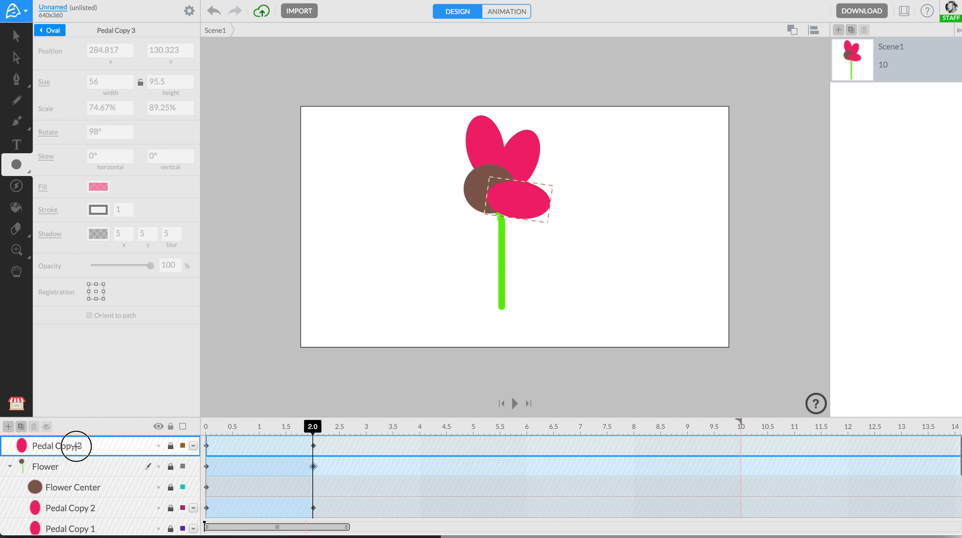
drag(76, 445, 78, 487)
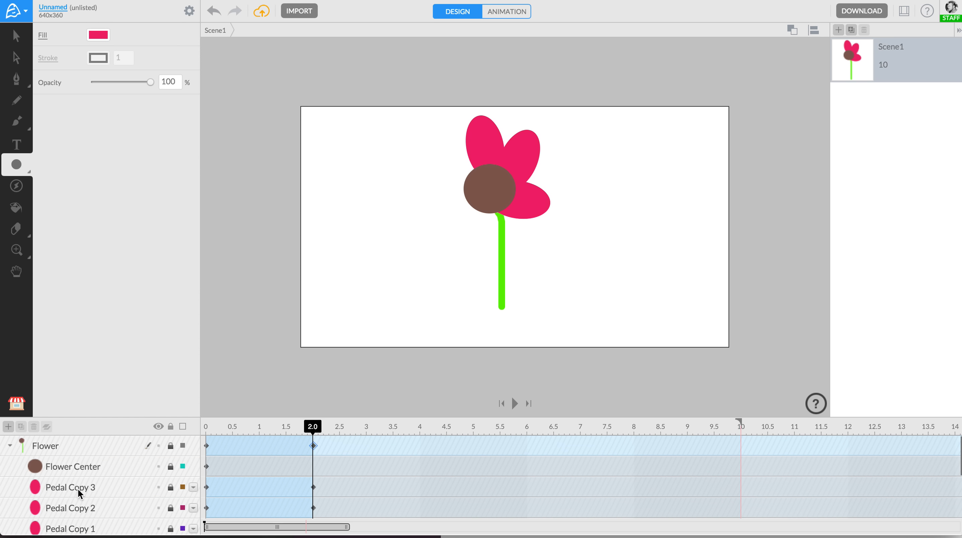
click(130, 485)
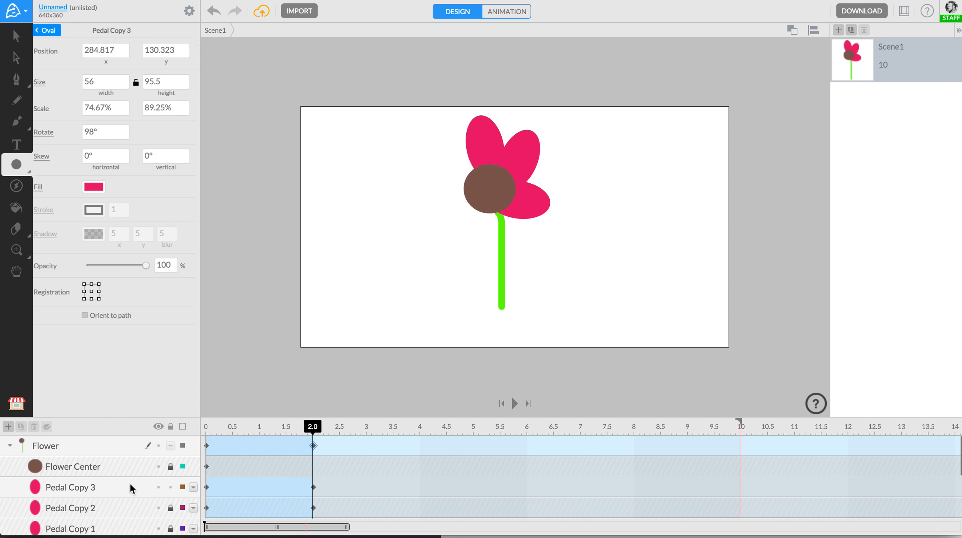
drag(524, 201, 488, 254)
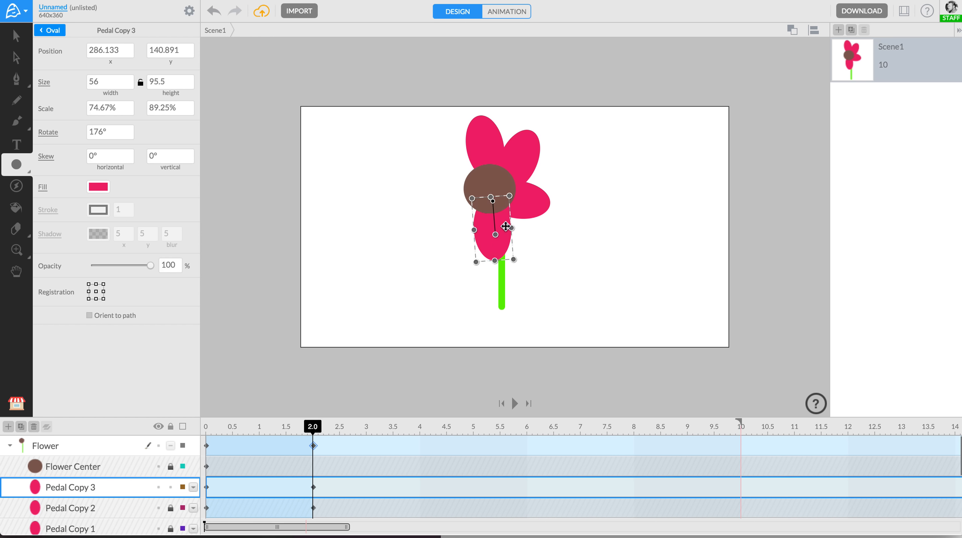
Step: Unlock Pedal Copy 2, move its petal outward to x about 308, and lock the layer again
click(540, 203)
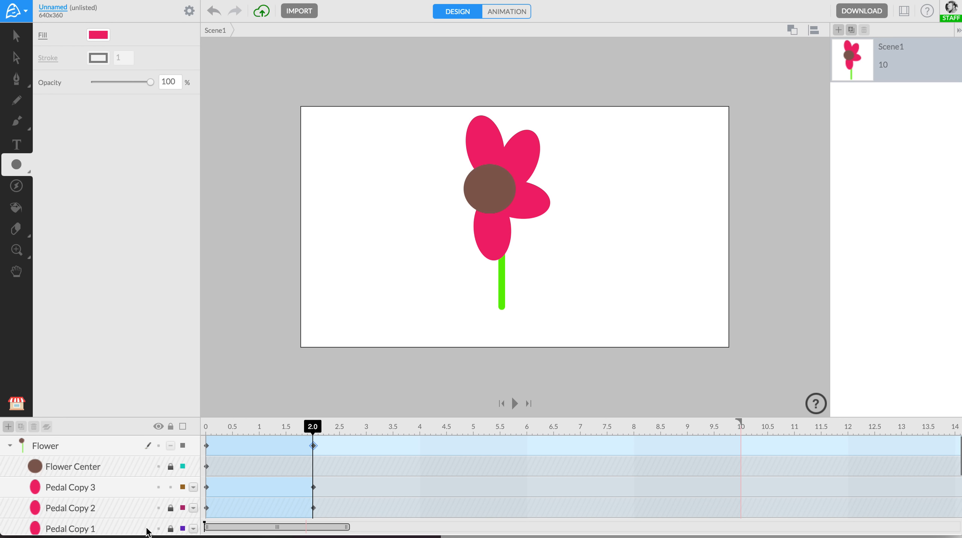
click(124, 507)
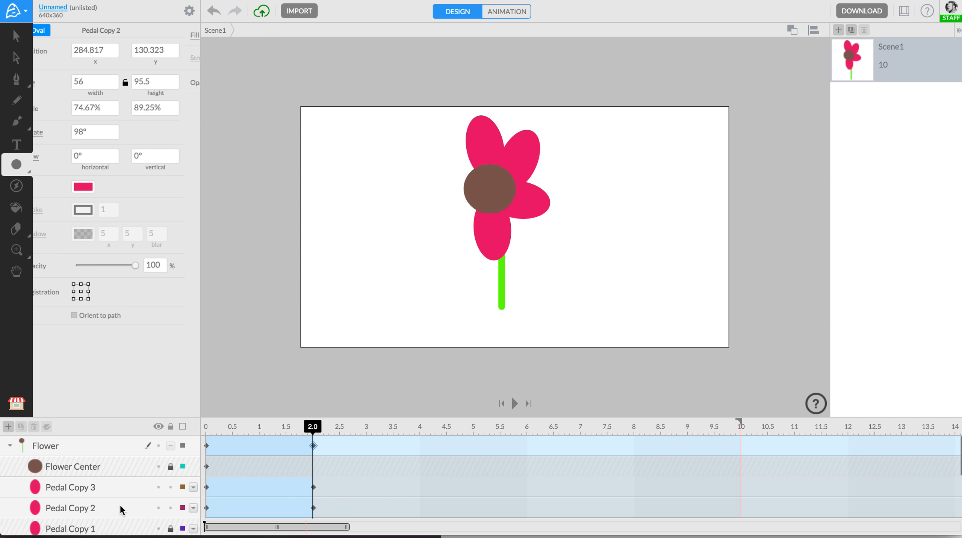
drag(537, 206, 554, 207)
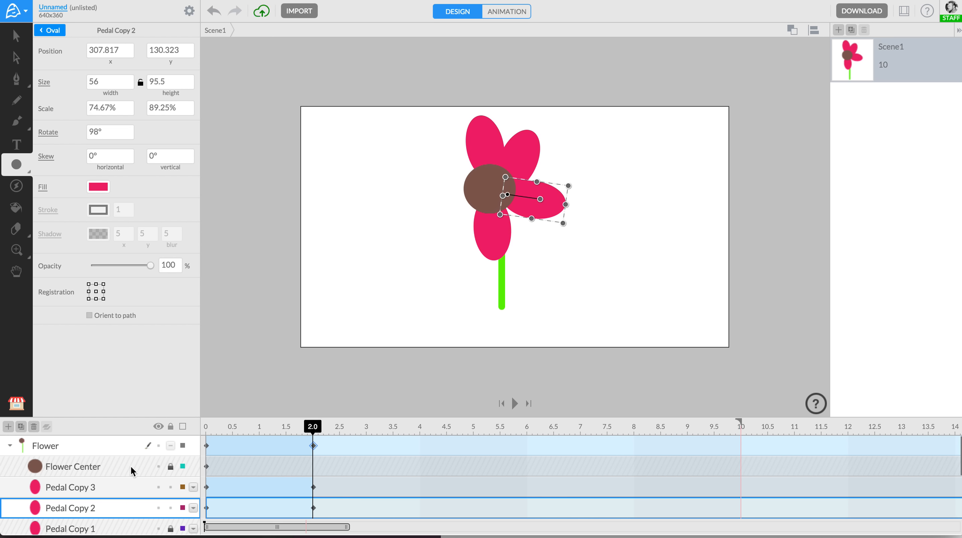
click(171, 508)
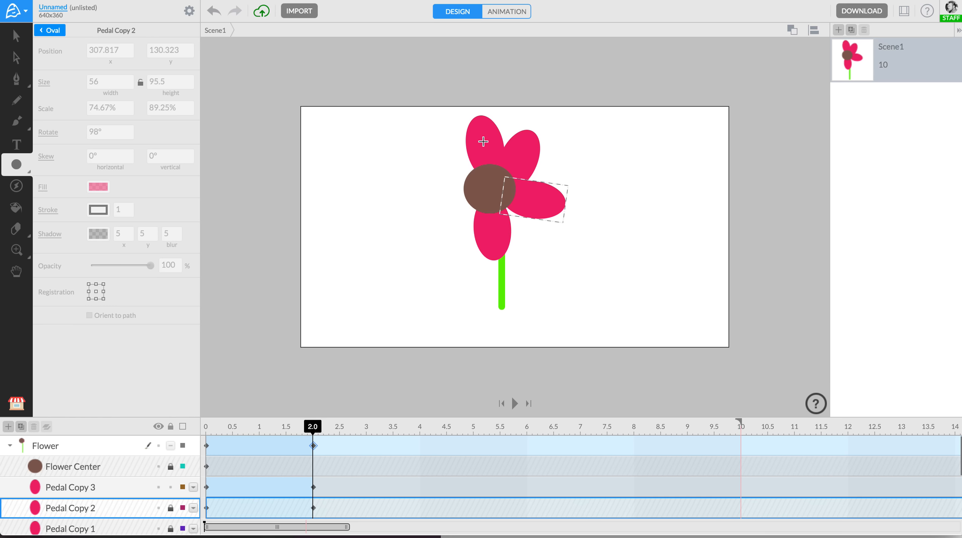
Step: With Pedal Copy 3 locked, unlock Pedal Copy 1, rotate its petal to about 52° at the center's upper right, and lock it again
click(171, 488)
click(171, 528)
click(120, 529)
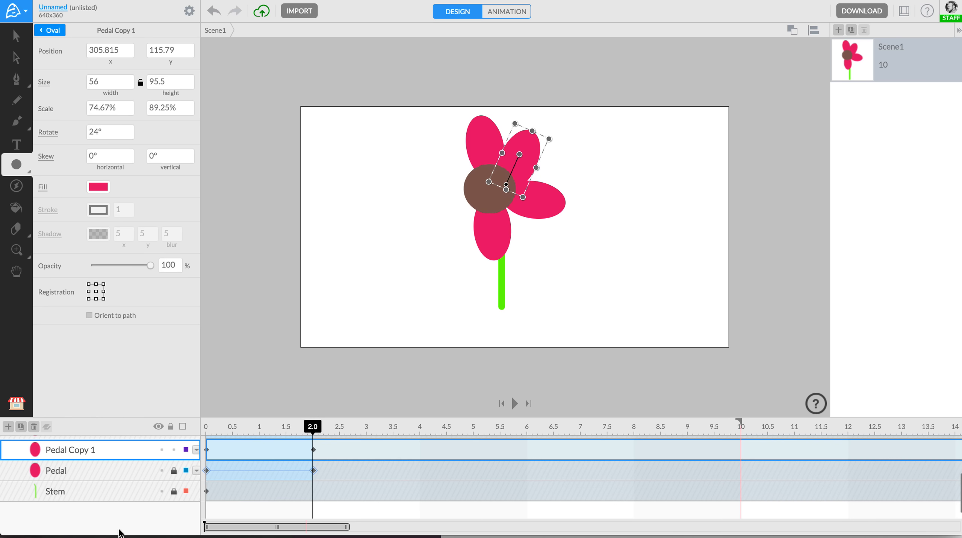
drag(521, 157, 545, 154)
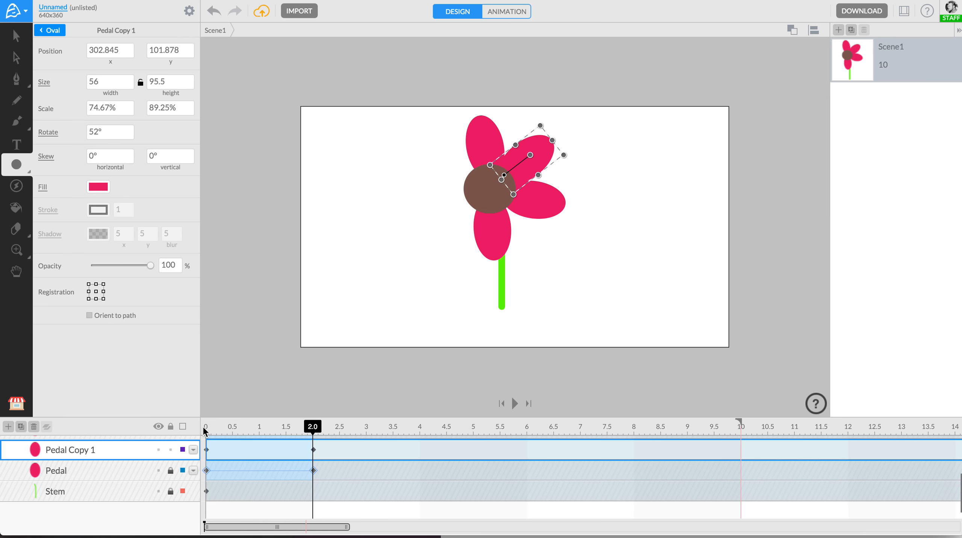
click(171, 450)
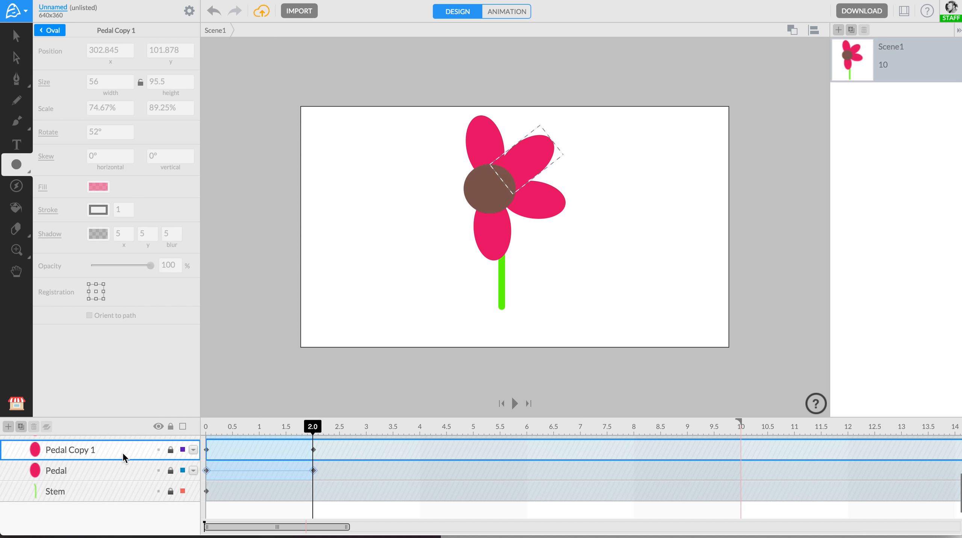
Step: Duplicate Pedal Copy 3 directly below Flower Center and place the unlocked copy at the flower center's lower left, rotated to about 227°
scroll(122, 451, up, 4)
scroll(124, 457, down, 1)
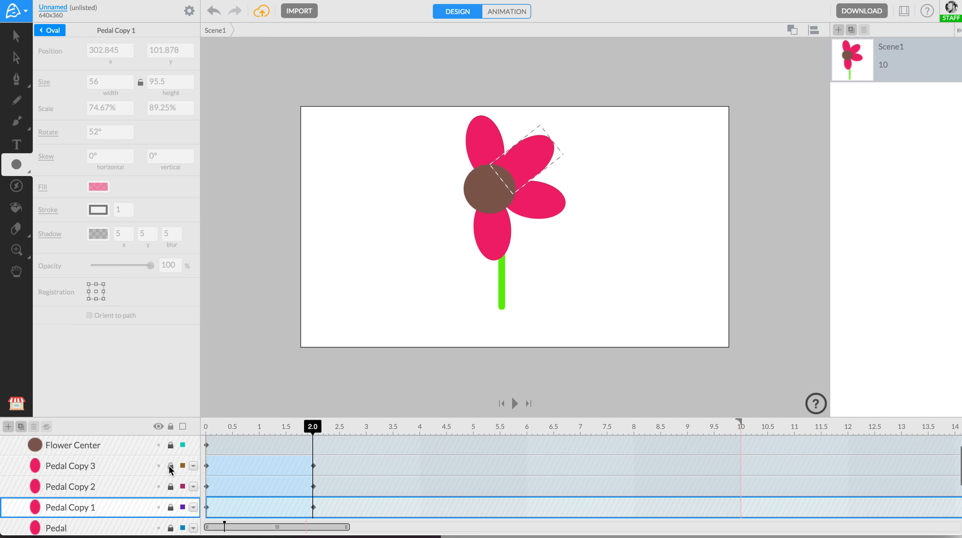
click(130, 467)
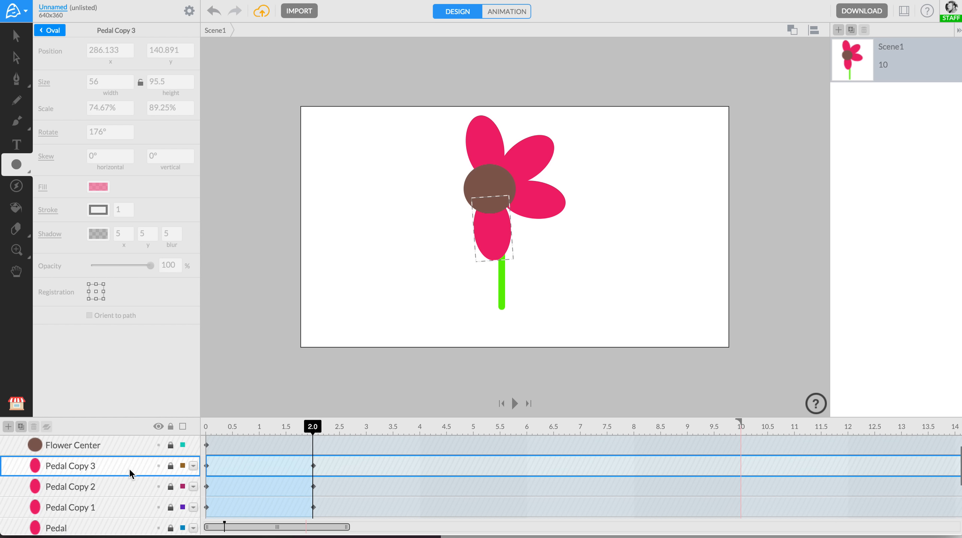
click(20, 426)
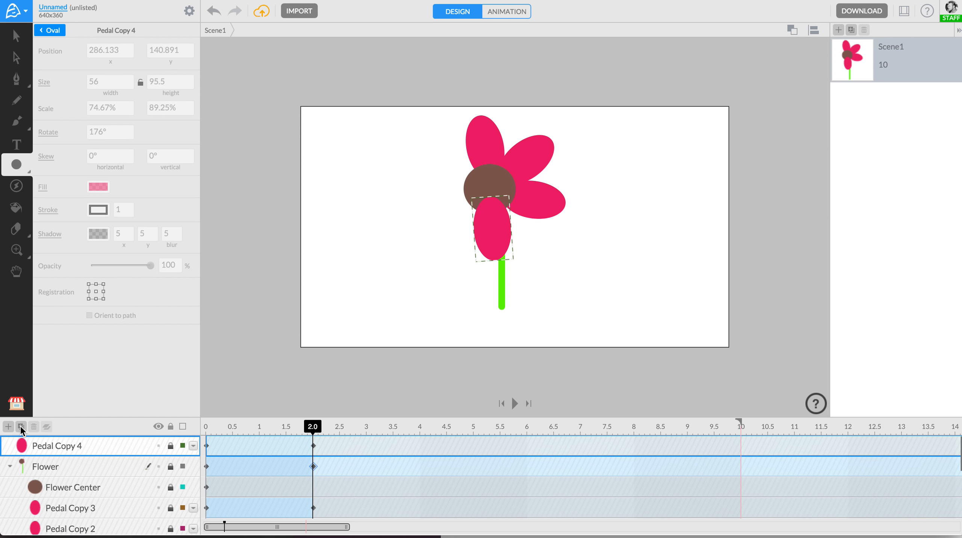
drag(71, 459, 75, 489)
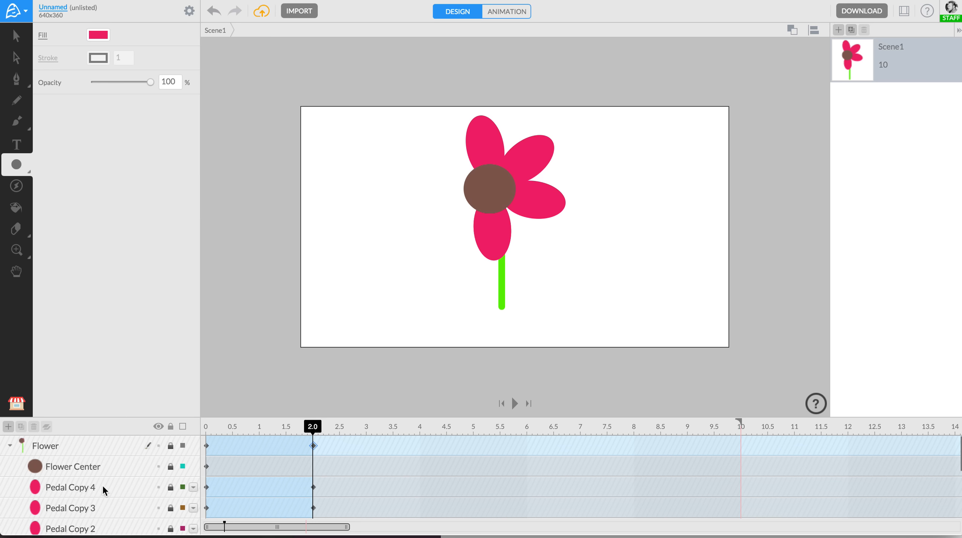
click(104, 486)
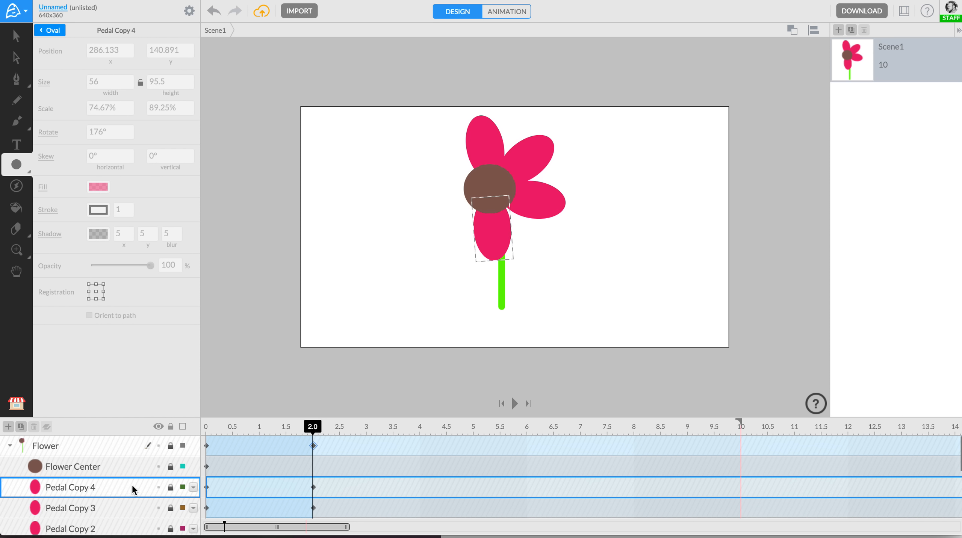
click(170, 487)
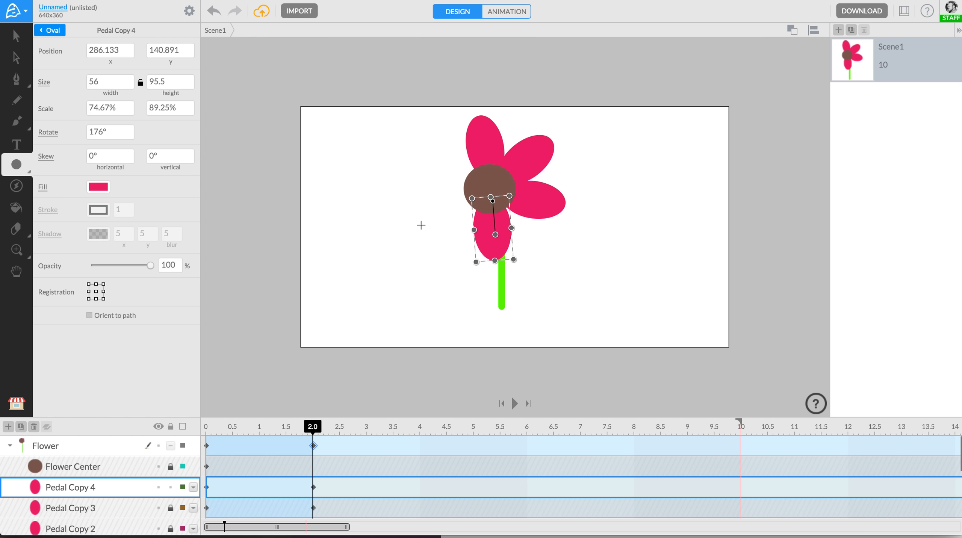
drag(495, 235, 467, 217)
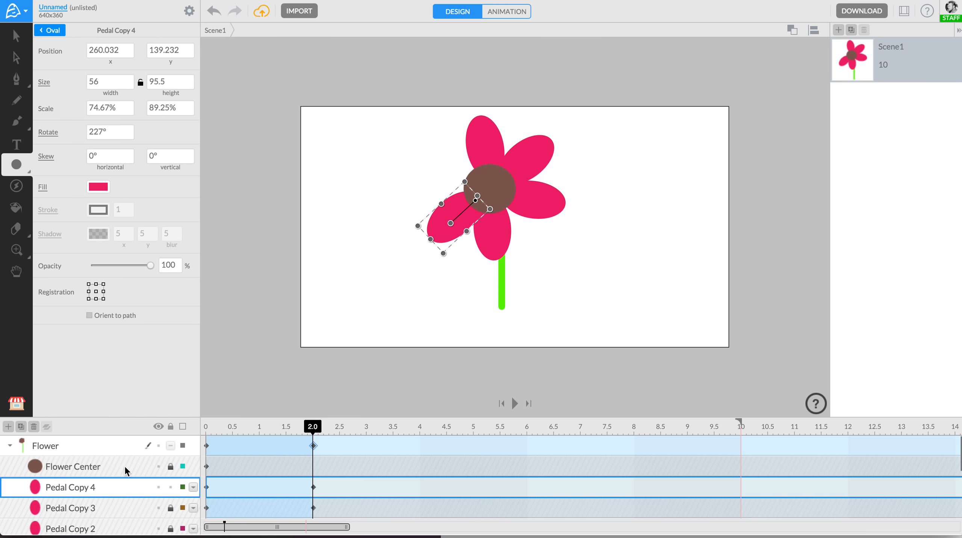
Step: Duplicate Pedal Copy 4 directly below Flower Center, lock the original, and place the copy at the center's upper left, rotated to about 301°
click(20, 426)
drag(74, 446, 75, 494)
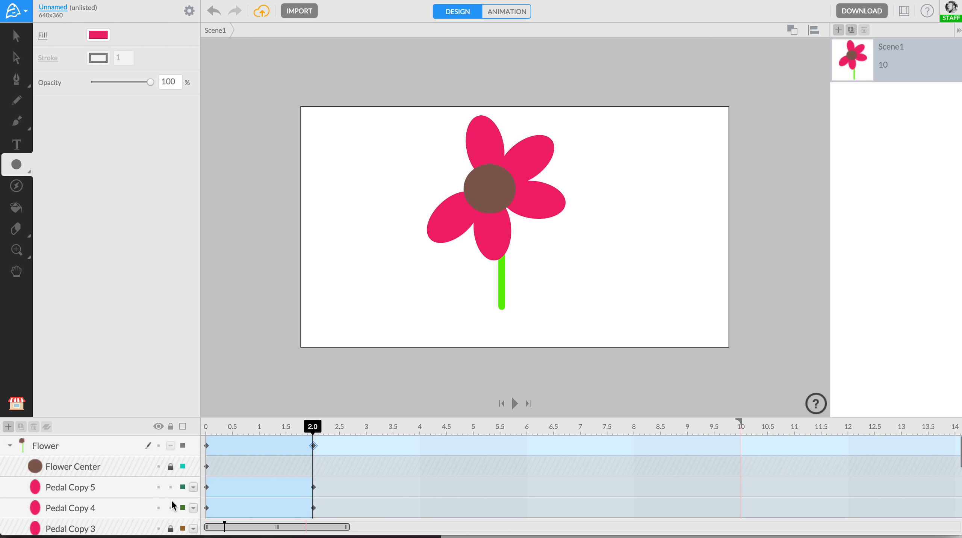
click(116, 489)
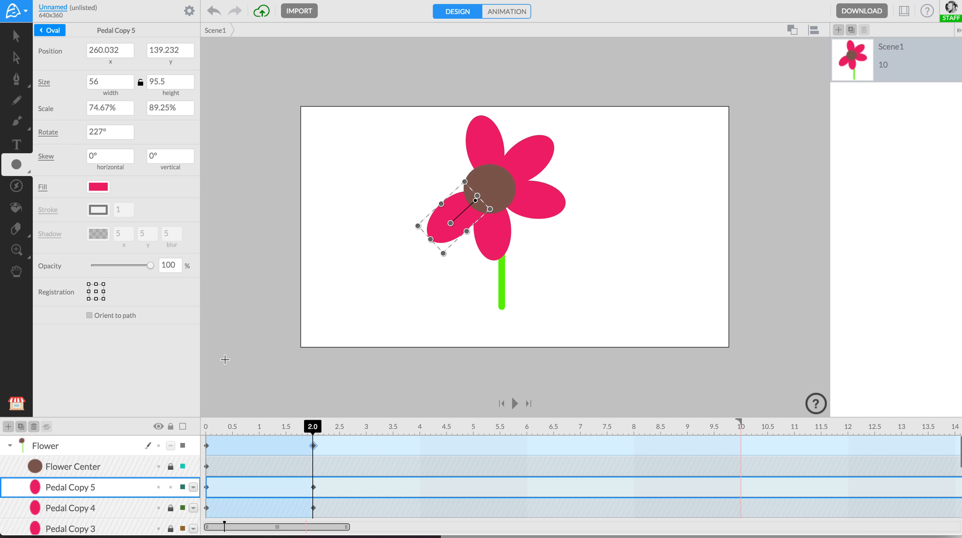
drag(445, 204, 432, 163)
click(378, 264)
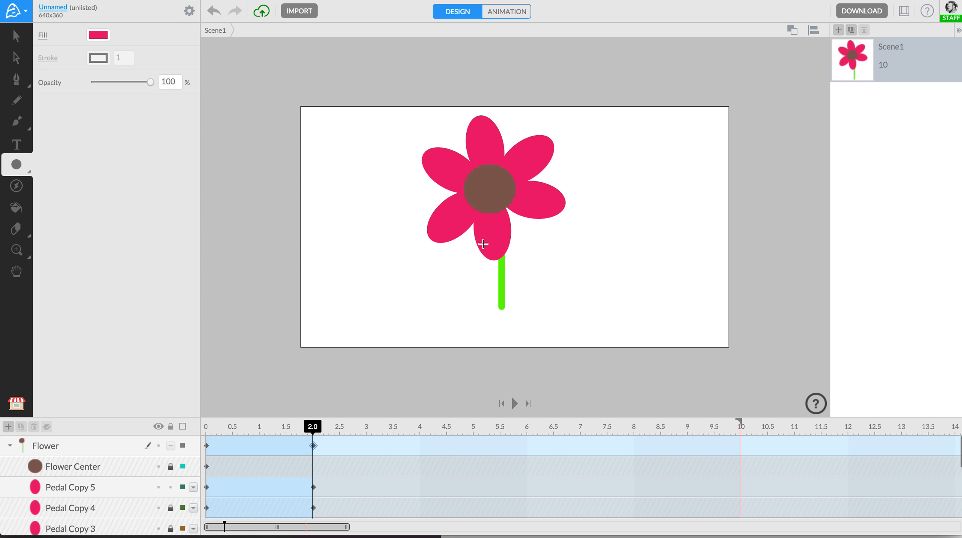
Step: Duplicate Pedal Copy 5 directly below Flower Center, lock the original, and place the copy at the center's lower right, rotated to about 145°
click(114, 483)
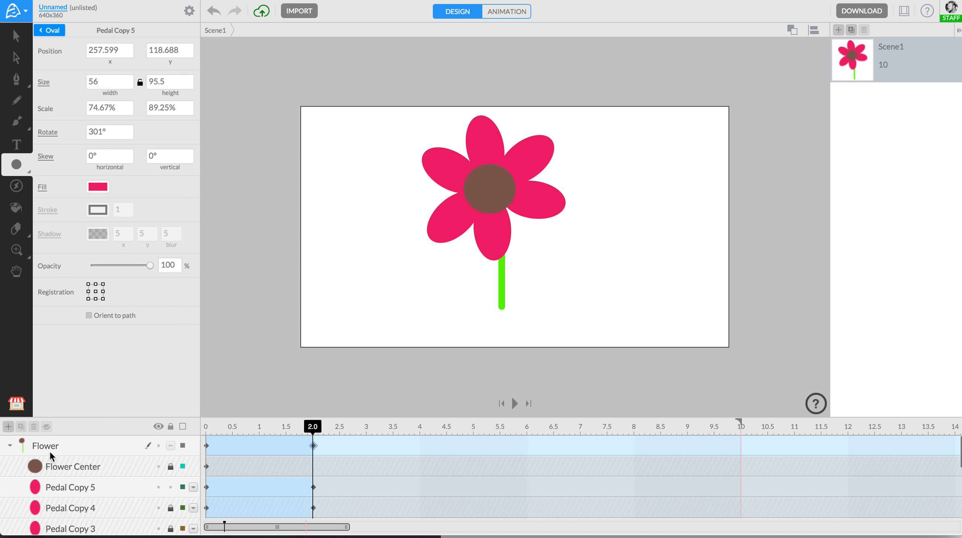
click(21, 426)
drag(69, 445, 72, 490)
click(118, 485)
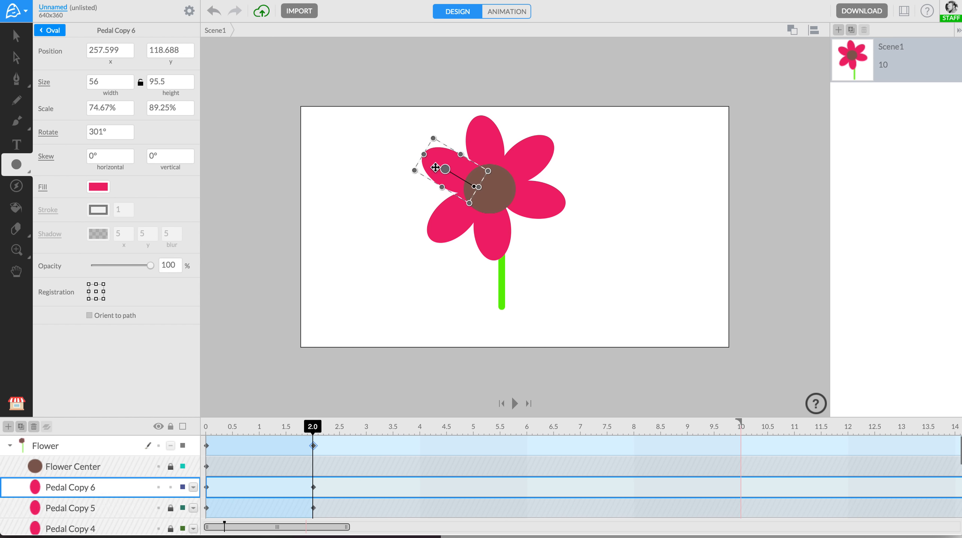
drag(431, 148, 526, 242)
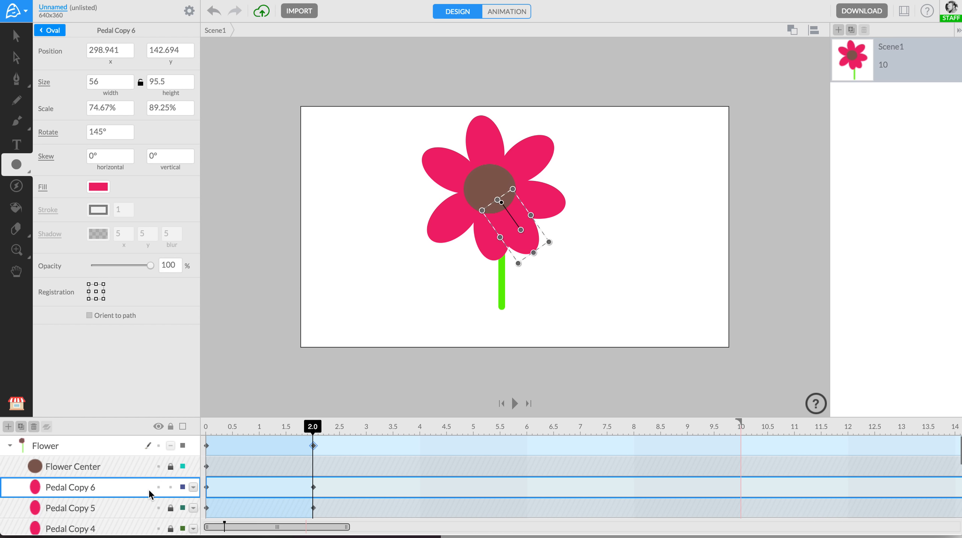
Step: Unlock Pedal Copy 3, shift its petal left below the flower center with a rotation of about 190°, and lock the layer again
click(125, 505)
click(115, 525)
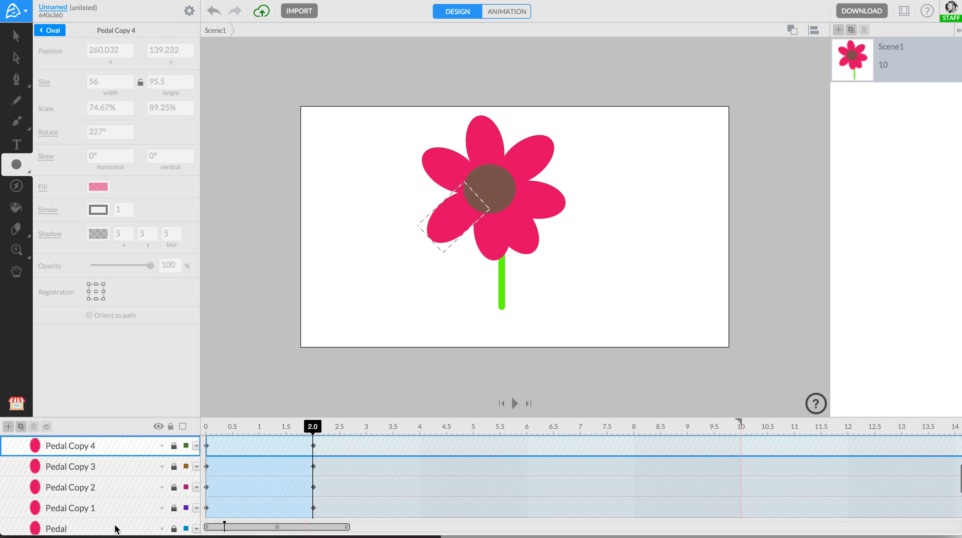
click(105, 466)
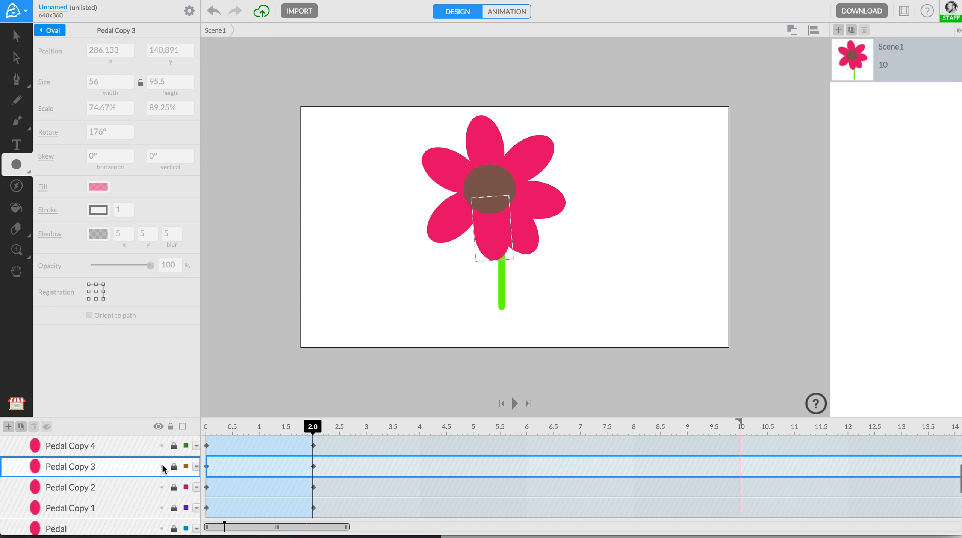
click(173, 466)
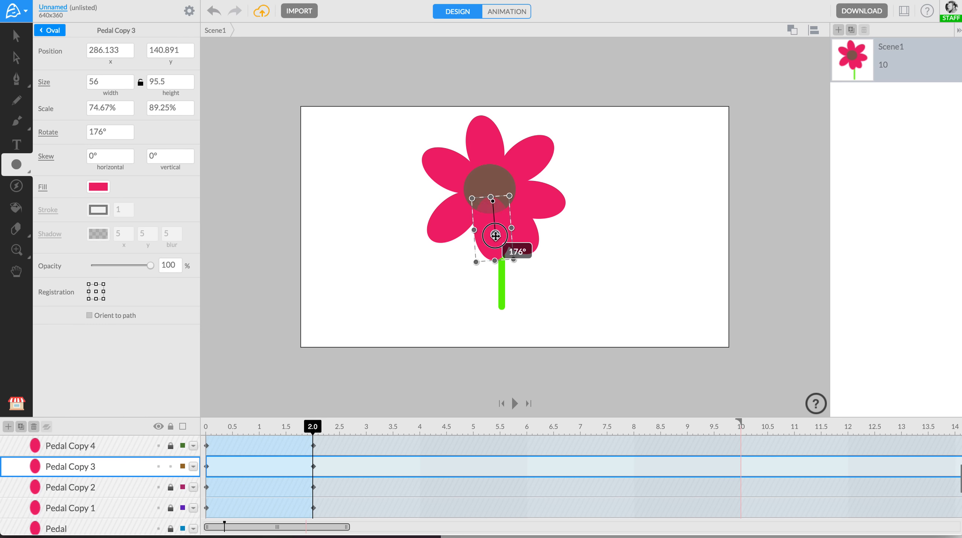
drag(494, 237, 476, 253)
click(370, 304)
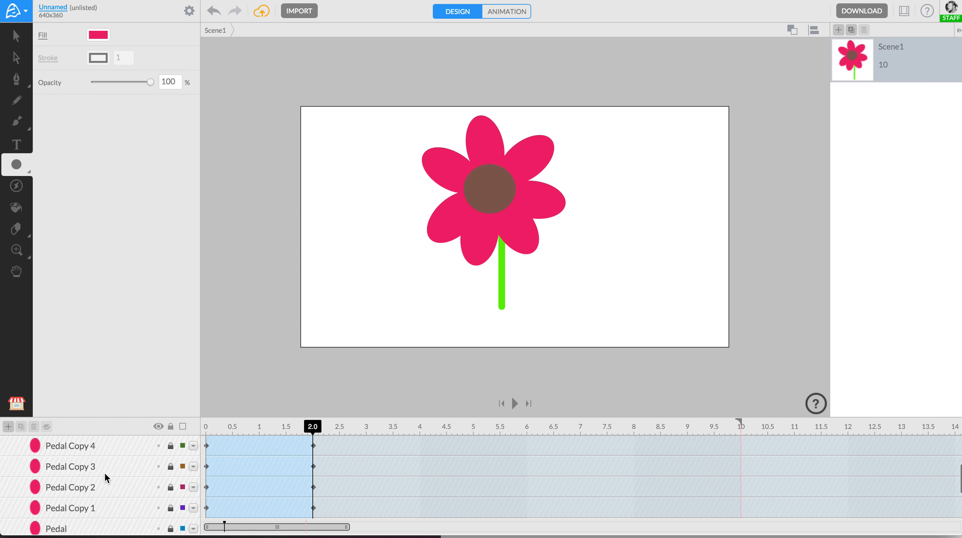
Step: Lock Pedal Copy 6, then unlock Pedal Copy 4 and move its petal outward to x about 253, rotated to about 238°
scroll(103, 473, up, 1)
click(102, 455)
scroll(102, 453, up, 2)
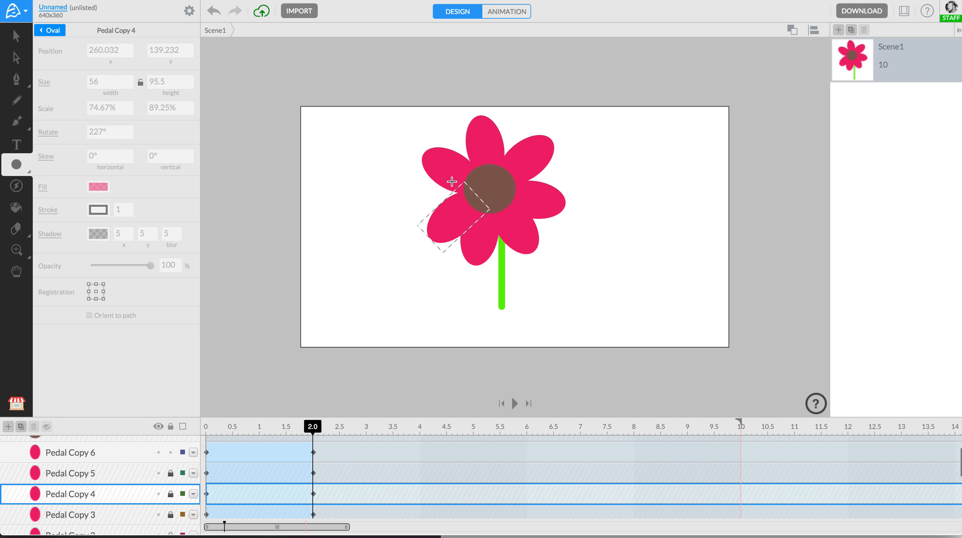
click(169, 453)
click(170, 493)
drag(451, 219, 427, 225)
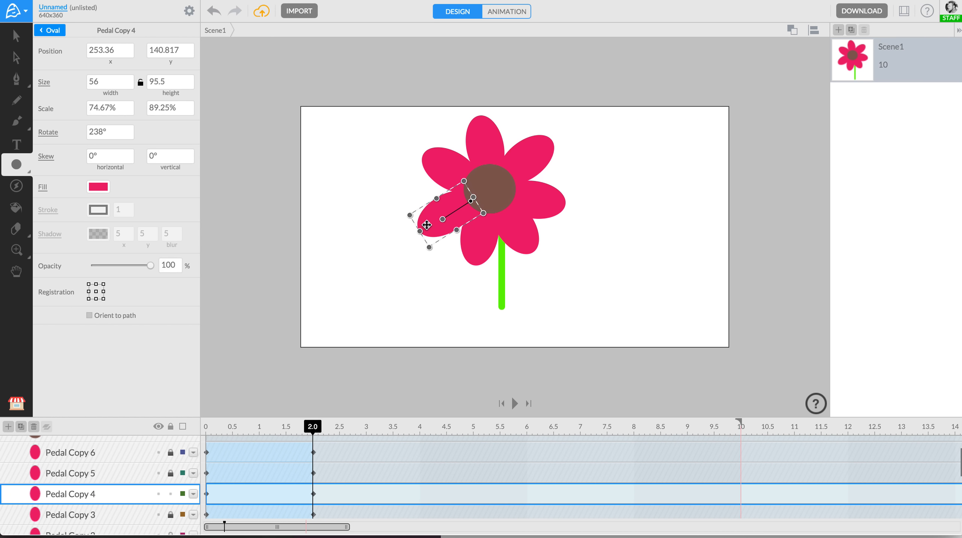
click(382, 269)
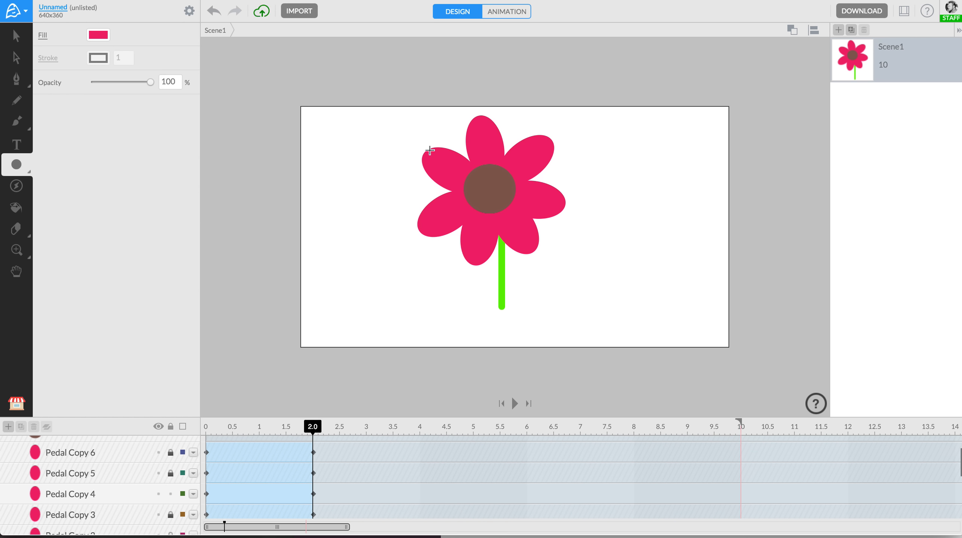
Step: Play the animation twice from the start to check how the petals grow around the flower center
click(205, 427)
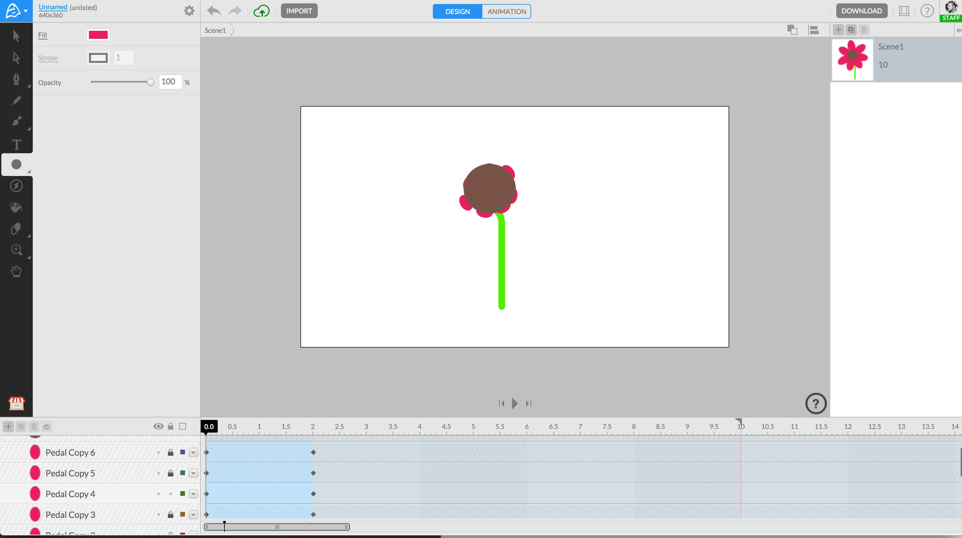
key(space)
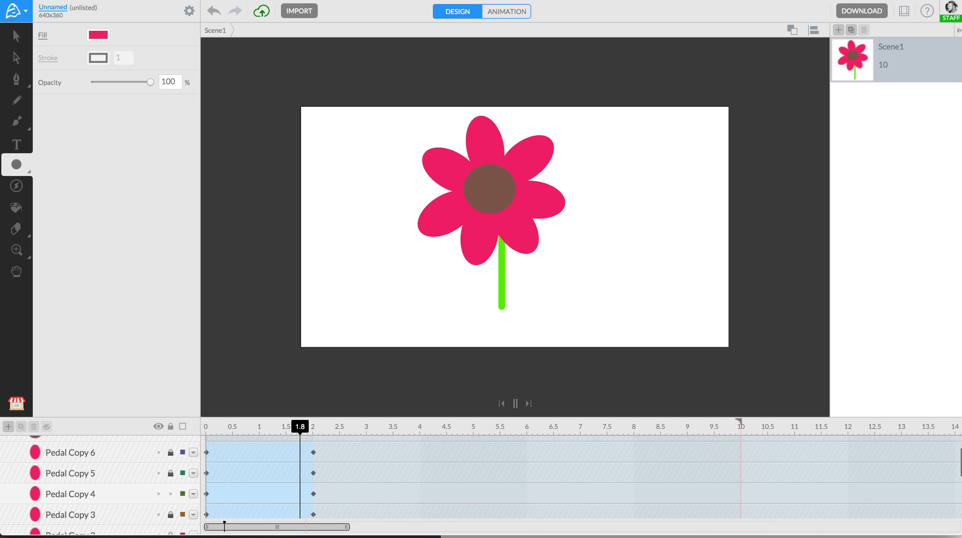
key(space)
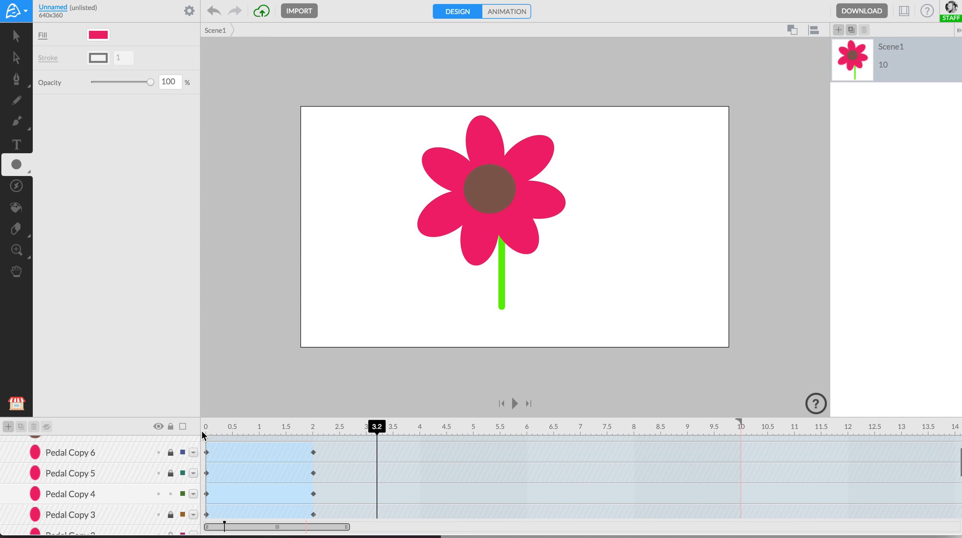
click(203, 429)
key(space)
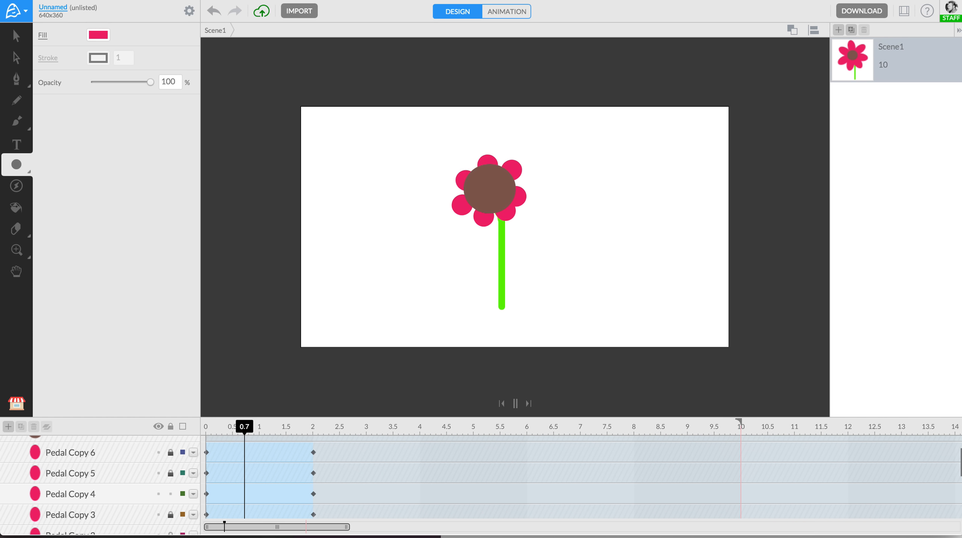
key(space)
Step: At time 0.0, move Pedal Copy 4's small petal inward behind the flower center to about x 262, y 136, and lock its layer
click(206, 428)
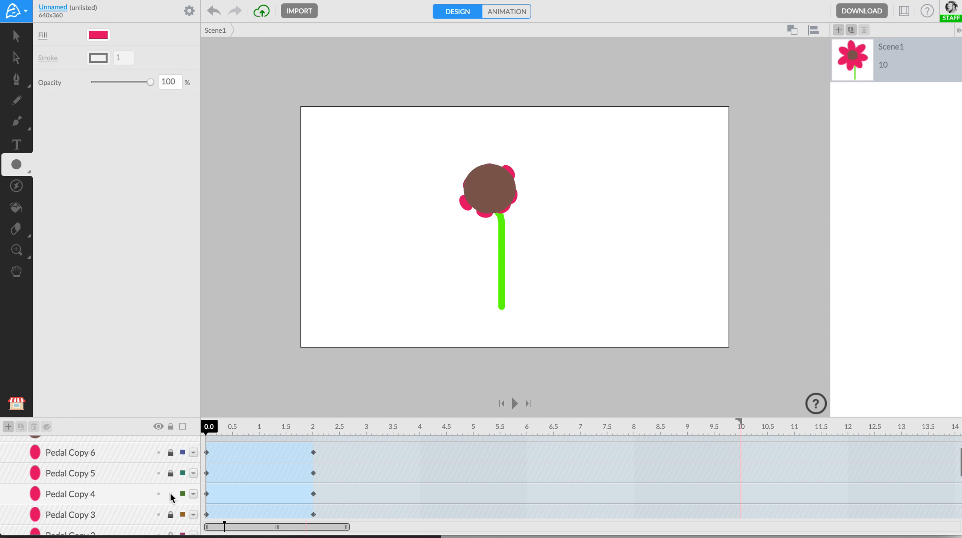
mouse_move(213, 428)
mouse_down()
mouse_move(232, 429)
mouse_move(178, 437)
mouse_up()
click(170, 495)
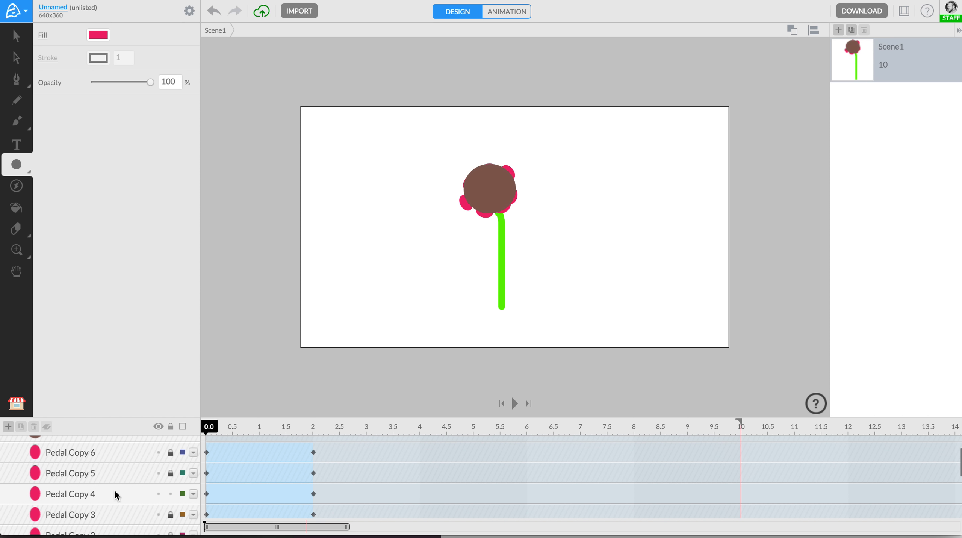
click(103, 493)
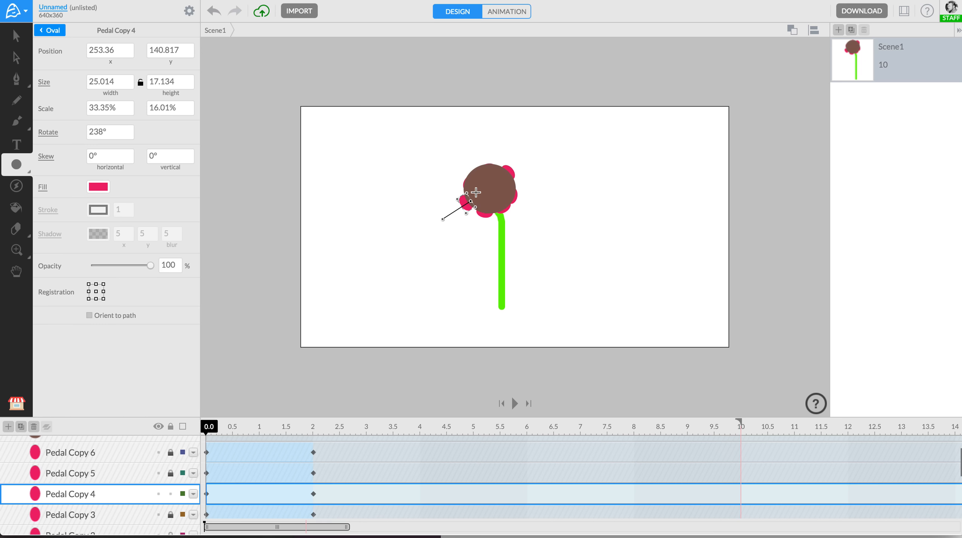
scroll(487, 189, up, 5)
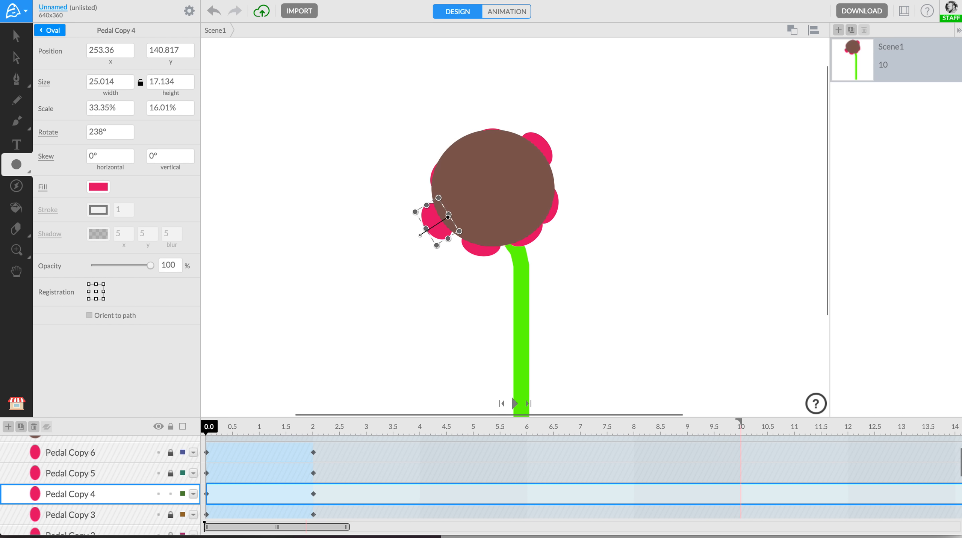
scroll(489, 189, up, 2)
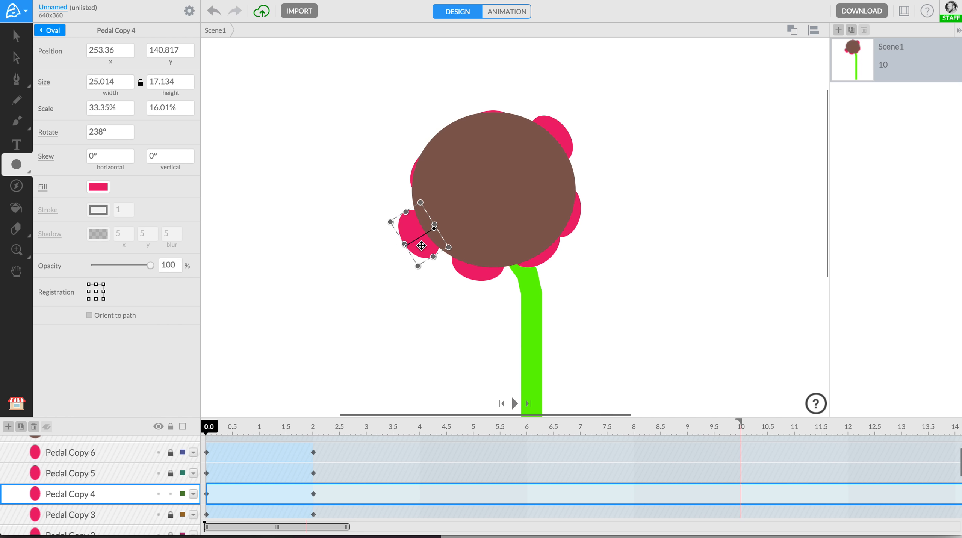
drag(422, 243, 439, 235)
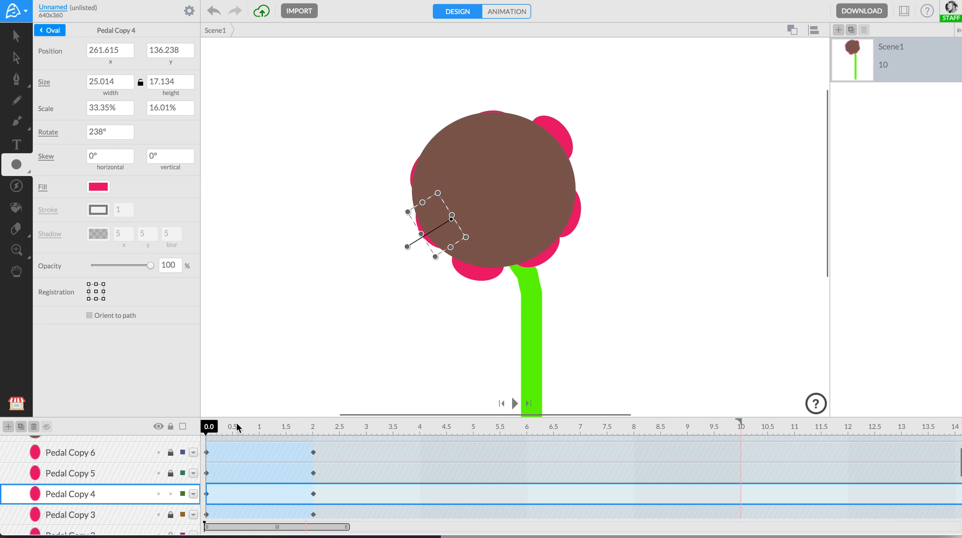
click(170, 494)
Step: Unlock Pedal Copy 3, move its petal inward behind the flower center to about x 278, y 145, and lock the layer
click(121, 518)
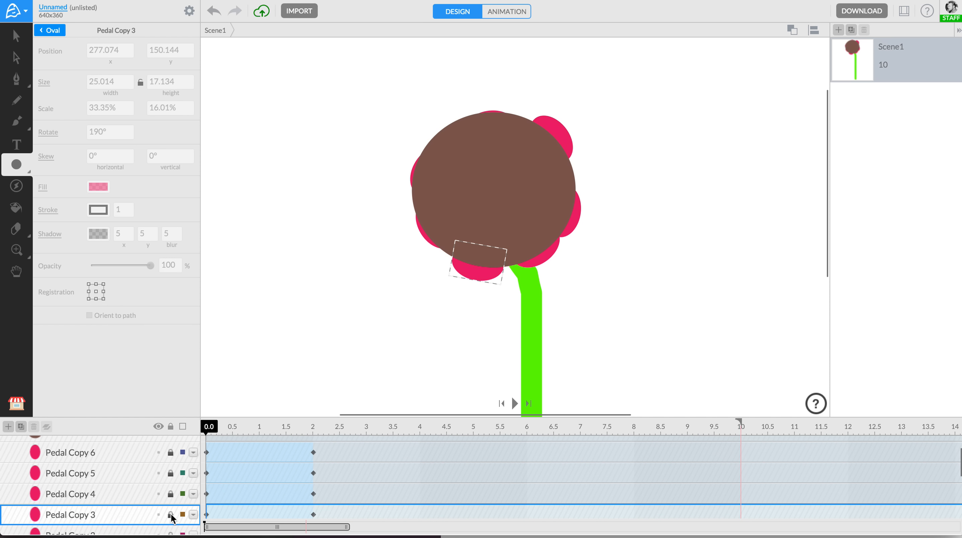
click(170, 515)
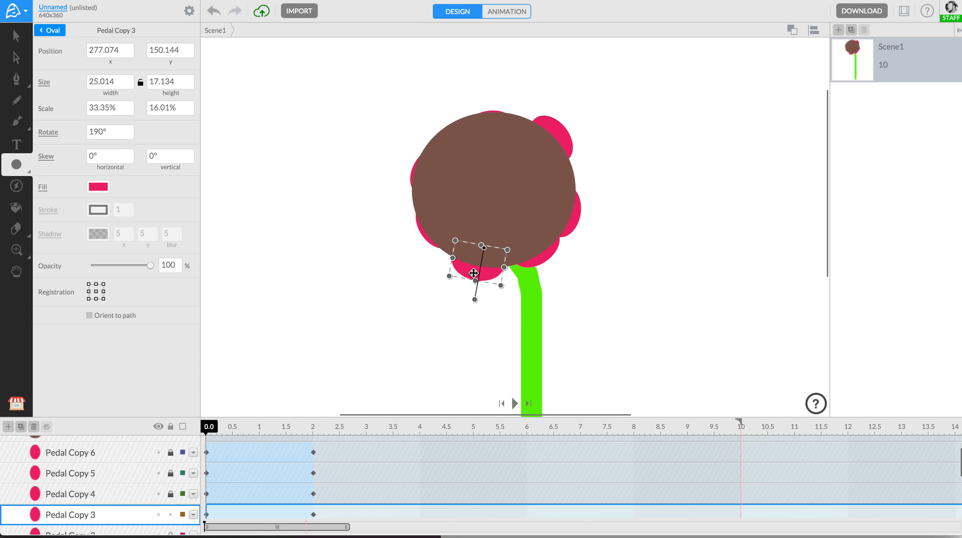
drag(473, 273, 476, 262)
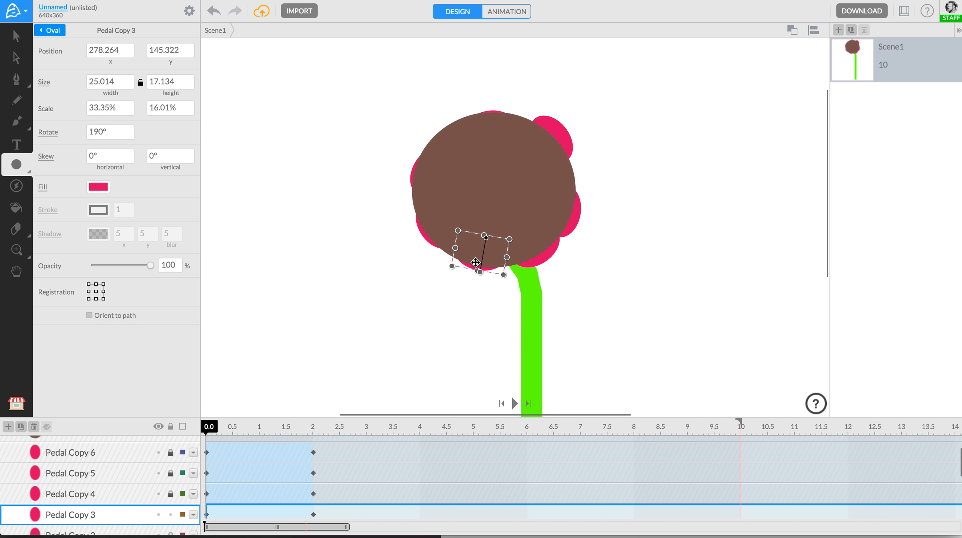
click(170, 515)
Step: Unlock Pedal Copy 2, move its petal slightly inward to about x 307, y 127, and lock the layer
scroll(134, 509, down, 1)
scroll(134, 509, down, 1)
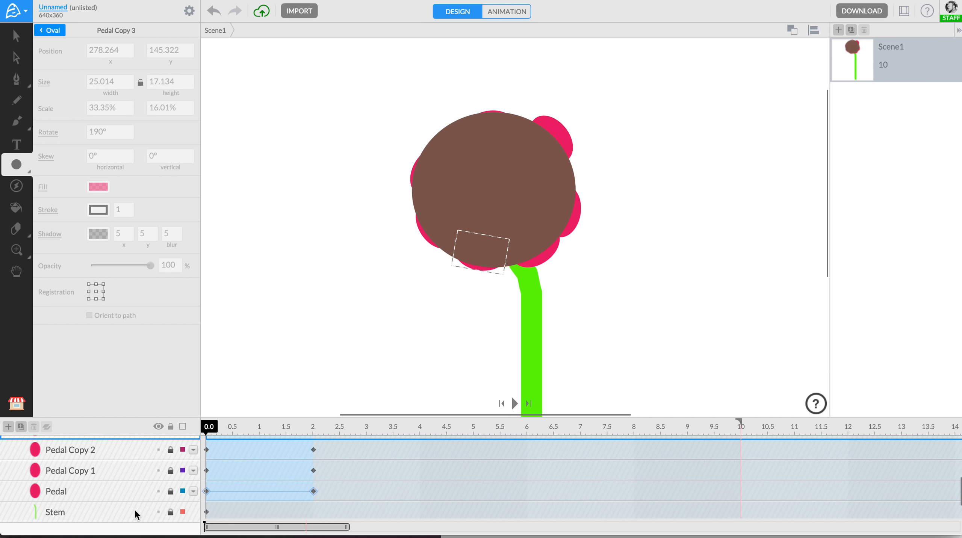
click(128, 455)
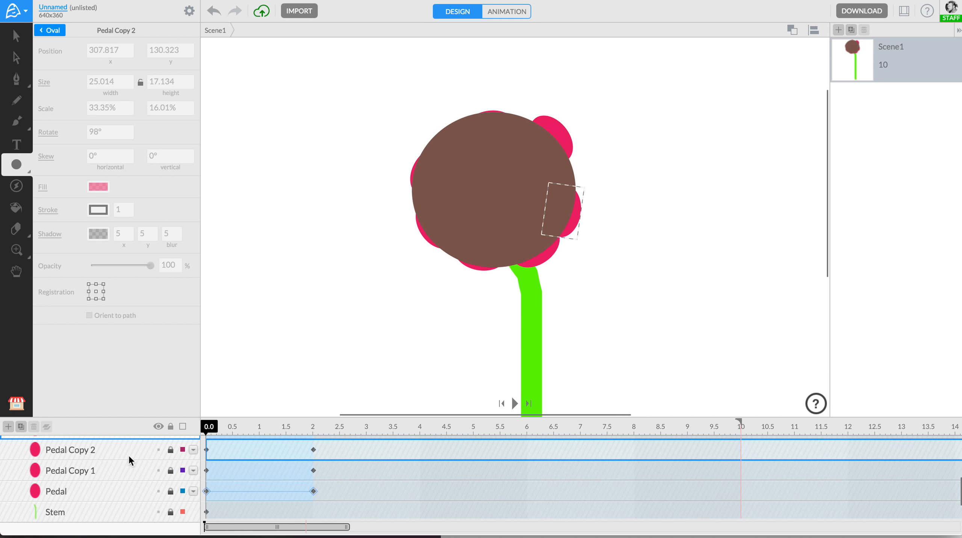
click(171, 450)
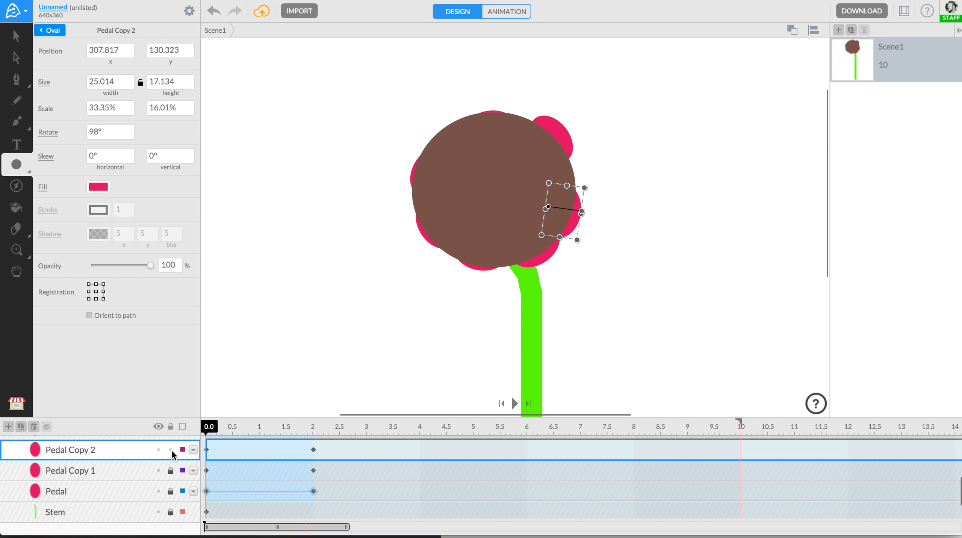
drag(572, 224, 570, 217)
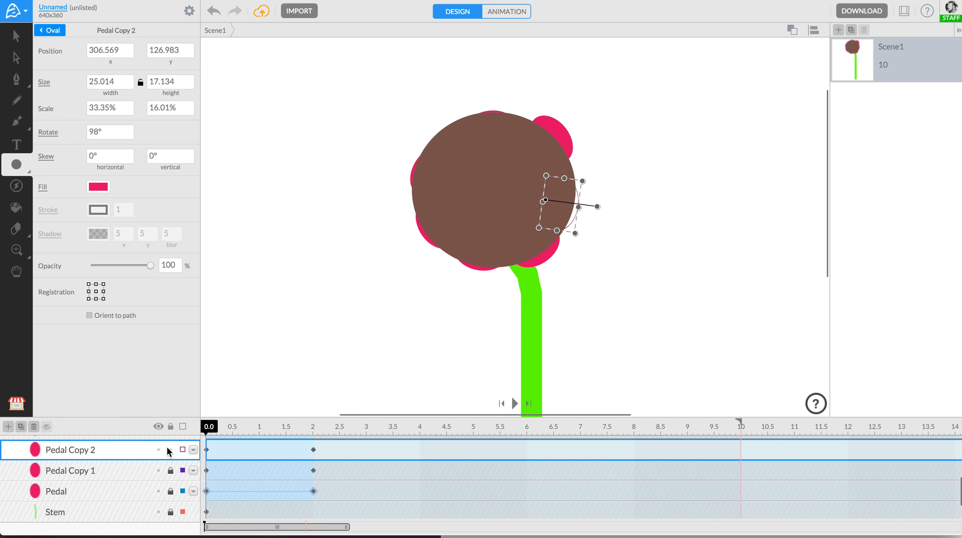
click(171, 450)
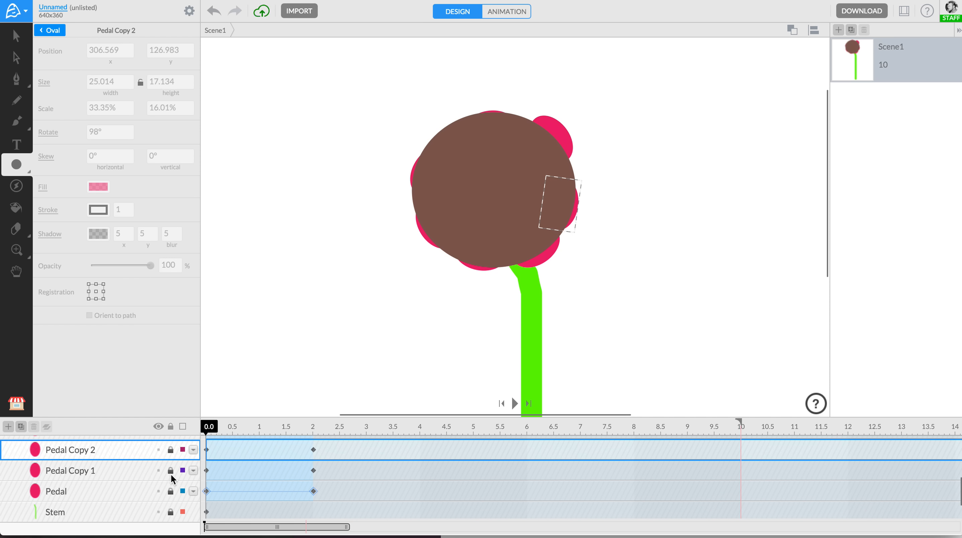
Step: Unlock Pedal Copy 1, move its petal inward to about x 302, y 107, and lock the layer
click(86, 477)
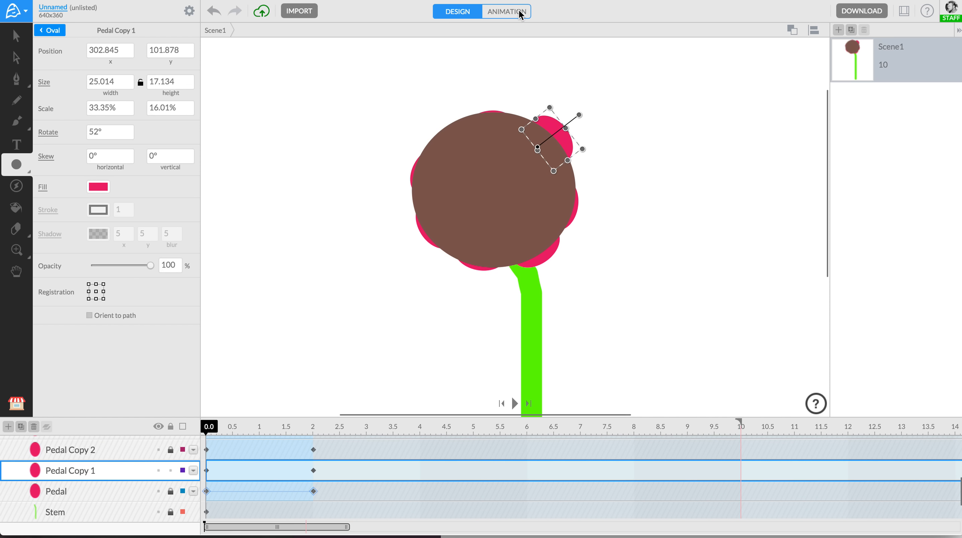
drag(561, 141, 556, 155)
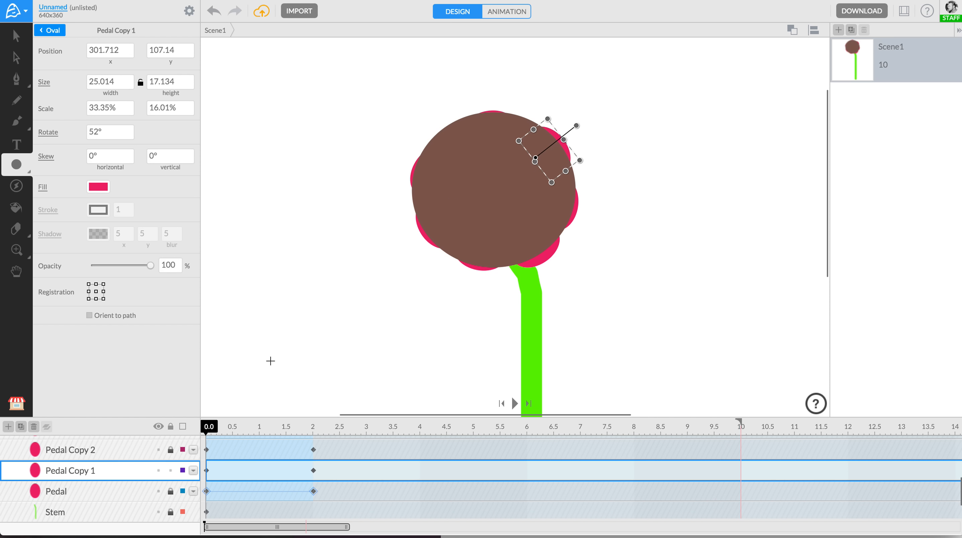
click(171, 471)
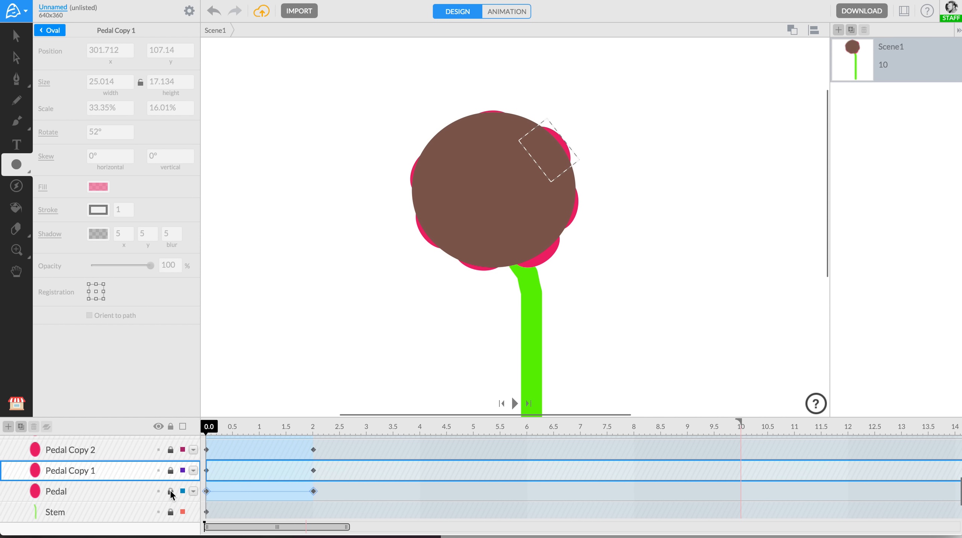
click(110, 490)
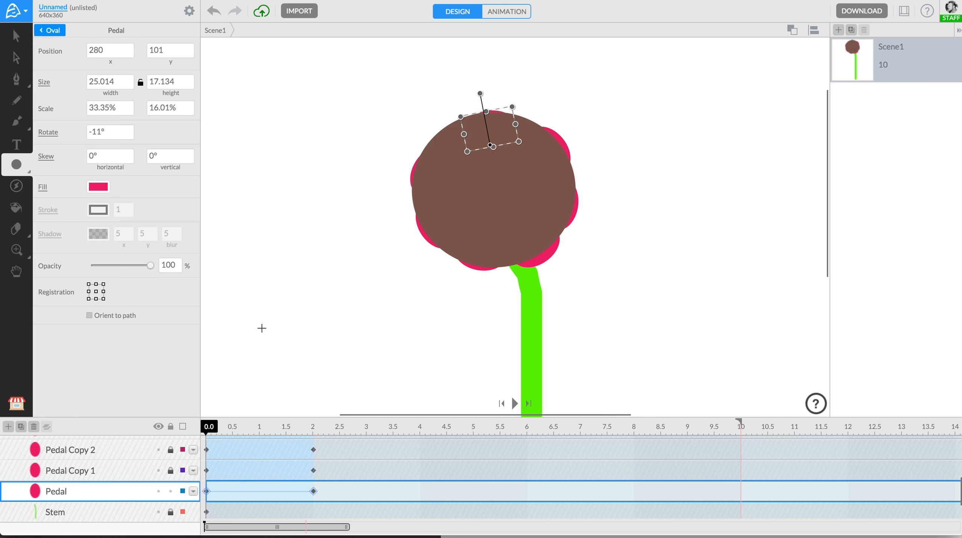
click(170, 491)
Step: Unlock Pedal Copy 6, shift its petal slightly further behind the flower center, and lock the layer
scroll(133, 478, up, 1)
scroll(132, 478, up, 3)
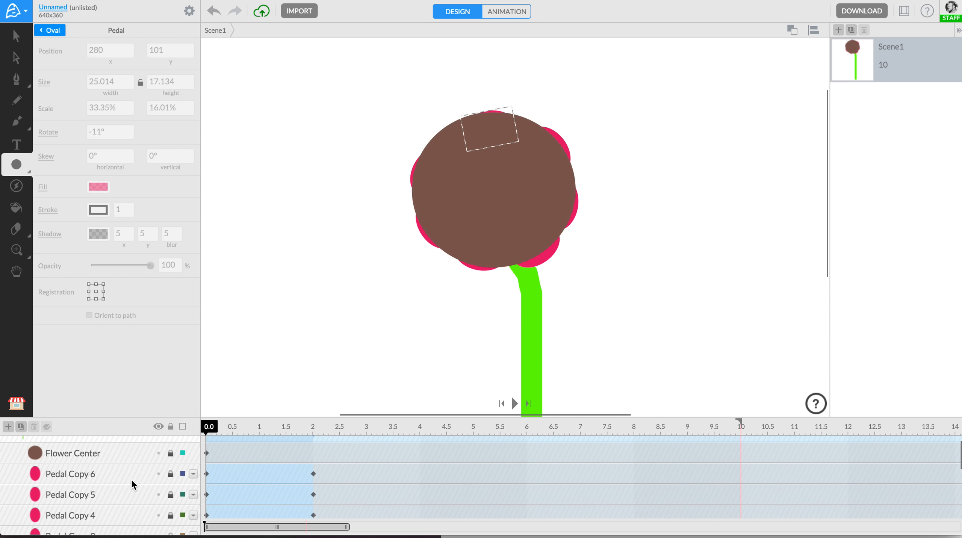
click(105, 489)
click(107, 471)
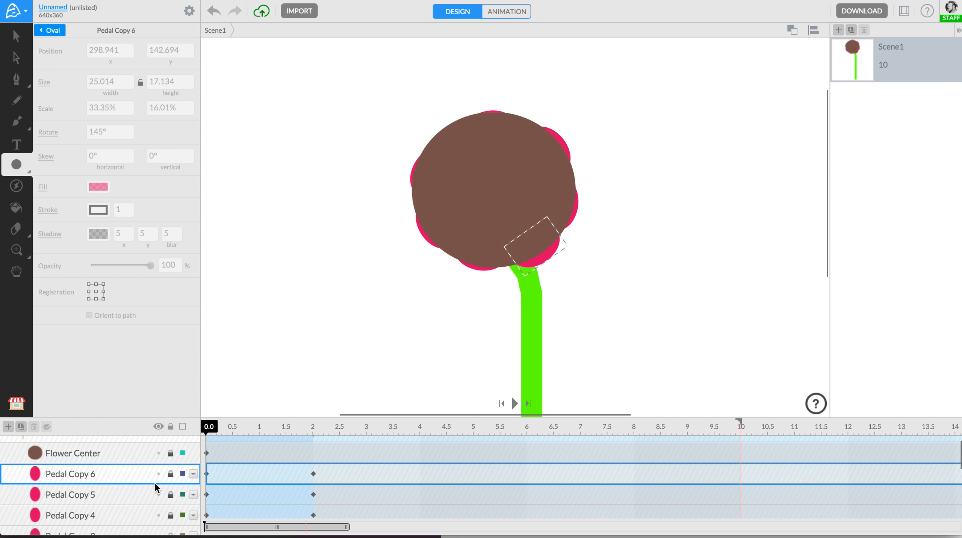
click(171, 474)
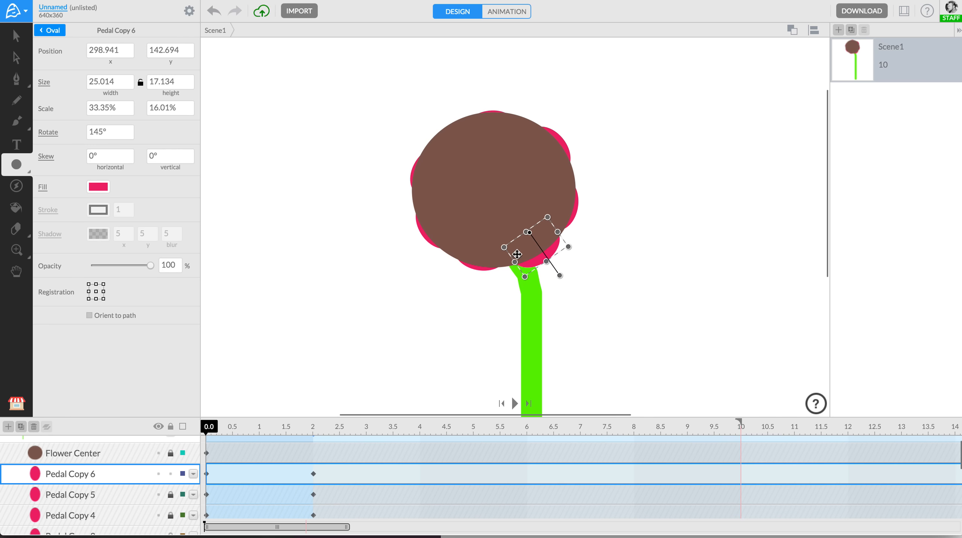
drag(527, 255, 530, 257)
click(371, 326)
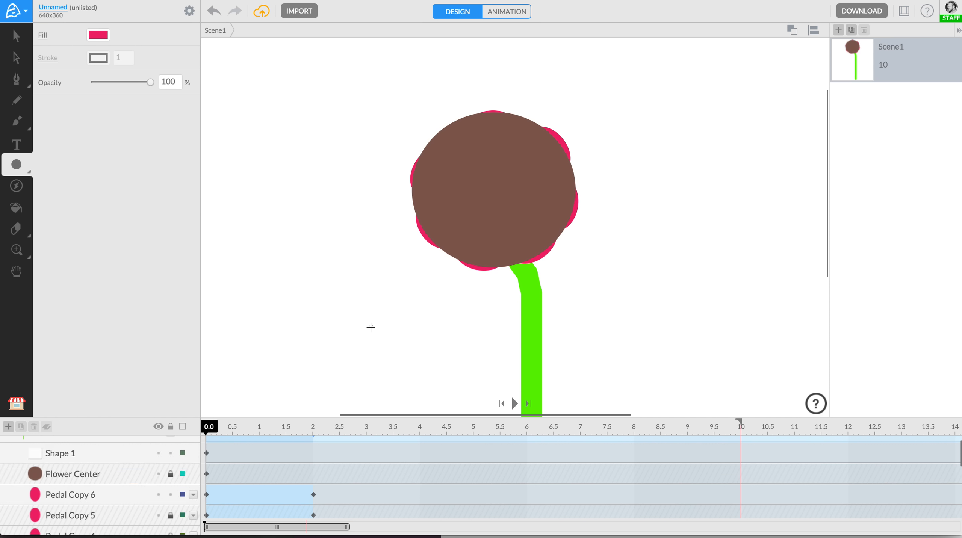
scroll(275, 319, down, 2)
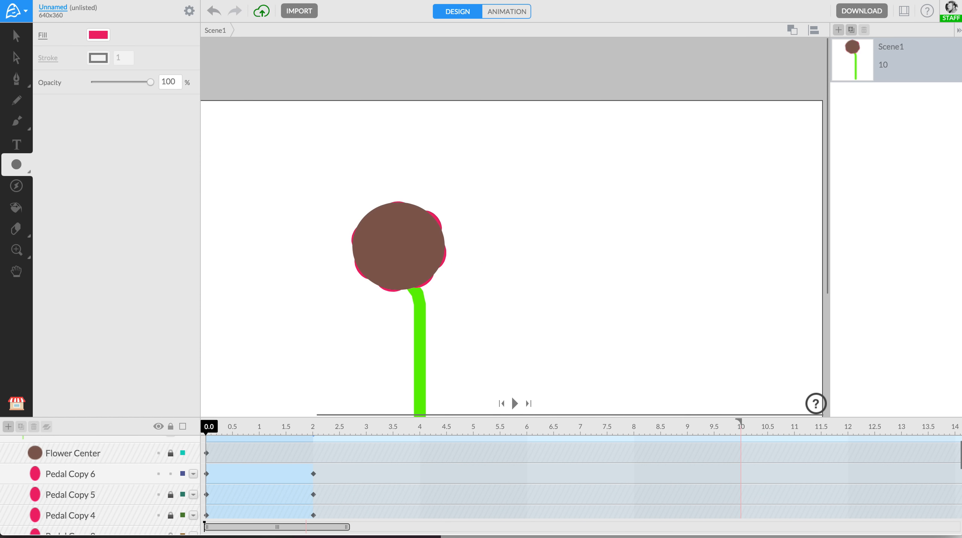
scroll(566, 160, down, 2)
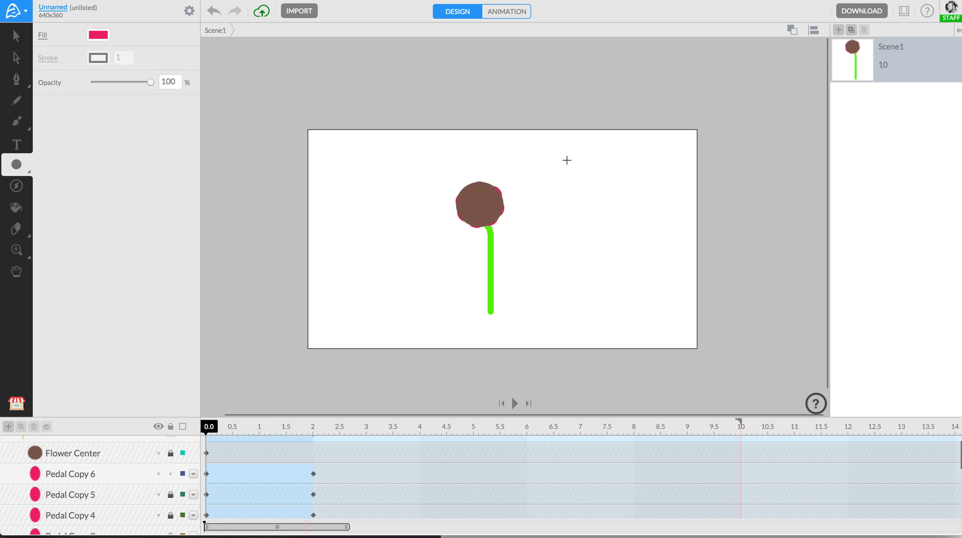
scroll(460, 285, up, 2)
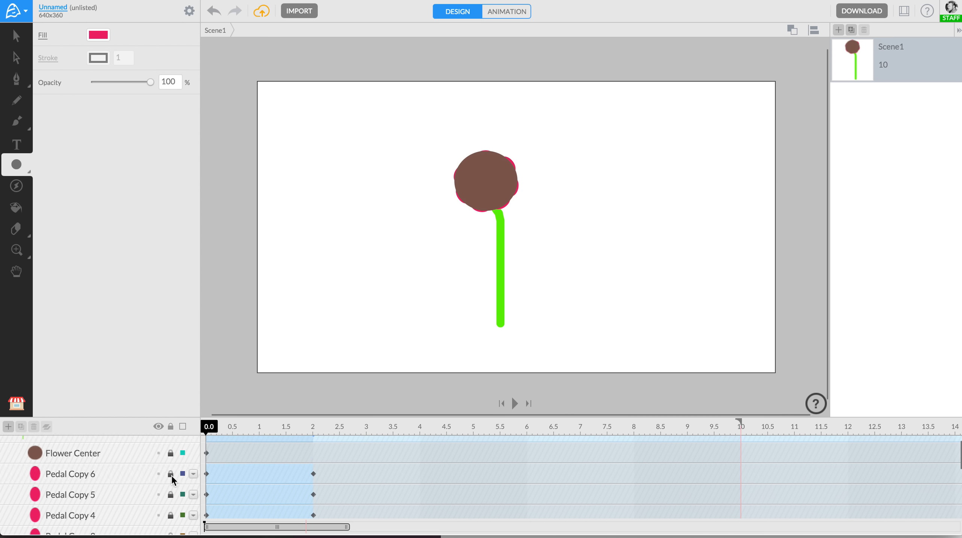
Step: Collapse the Flower group, select it, and play the animation from the start to check the petals' growth
scroll(156, 463, up, 1)
scroll(156, 463, down, 3)
scroll(156, 462, up, 3)
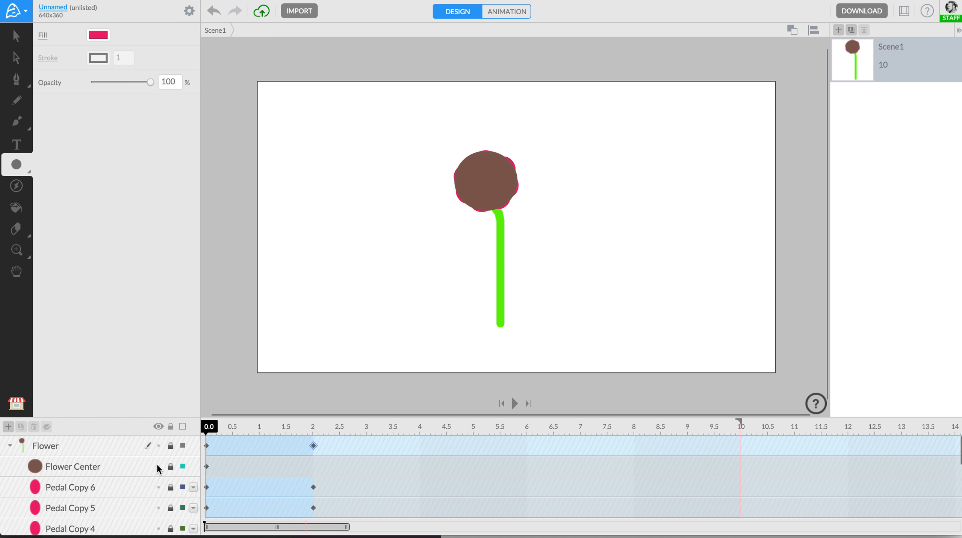
click(10, 447)
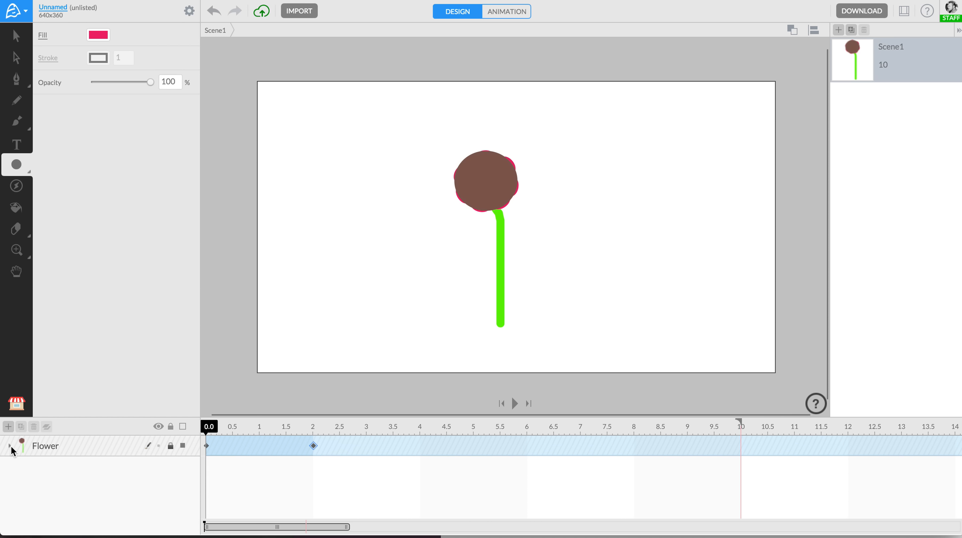
click(83, 445)
click(84, 445)
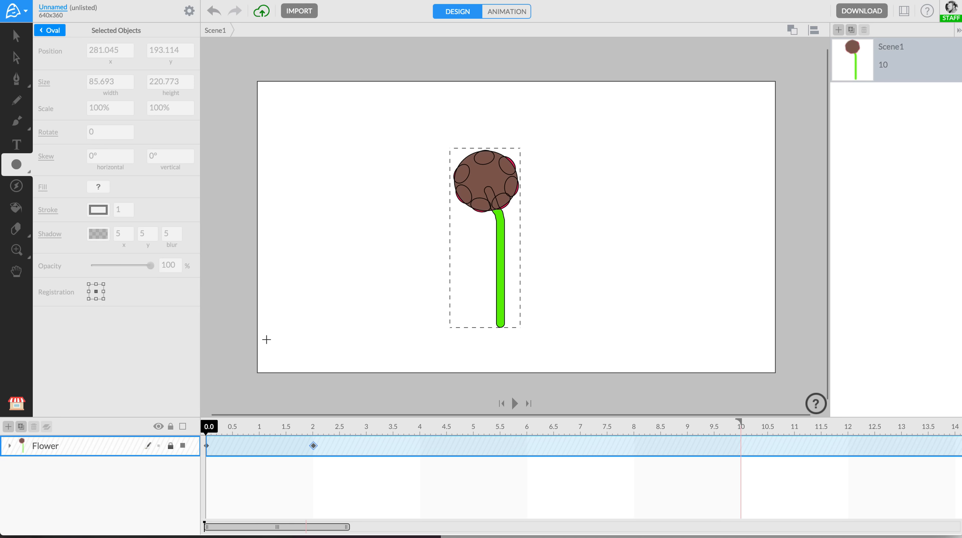
key(space)
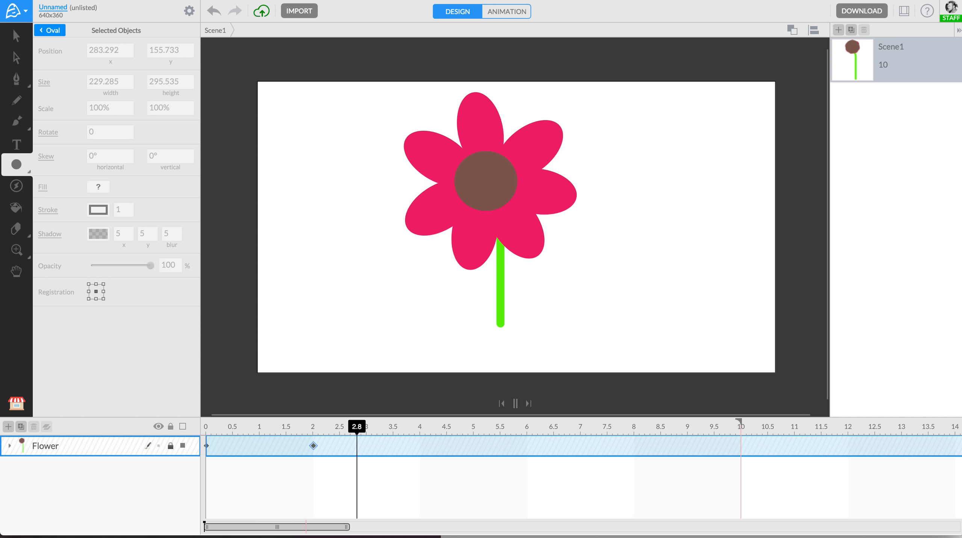
key(space)
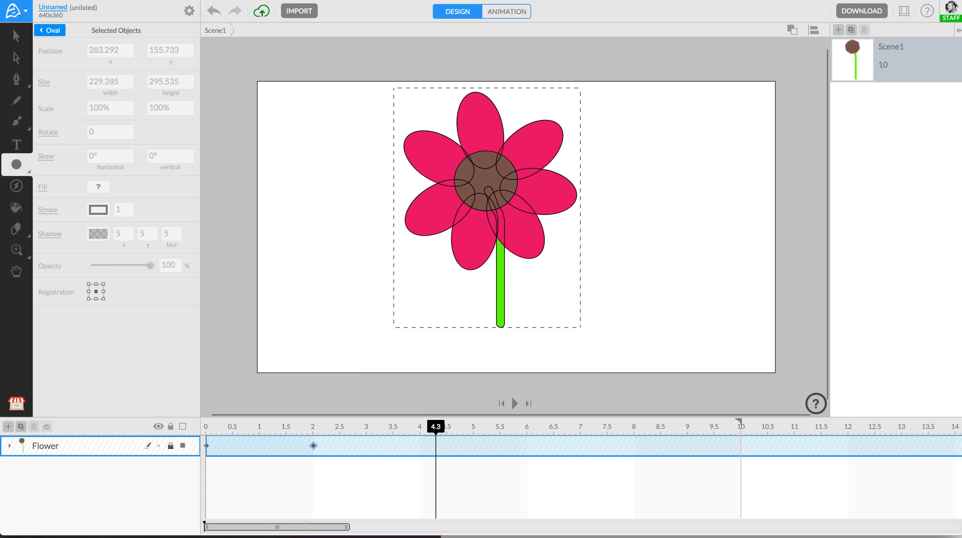
Step: Unlock the whole Flower group and expand it to list its petal layers
click(171, 446)
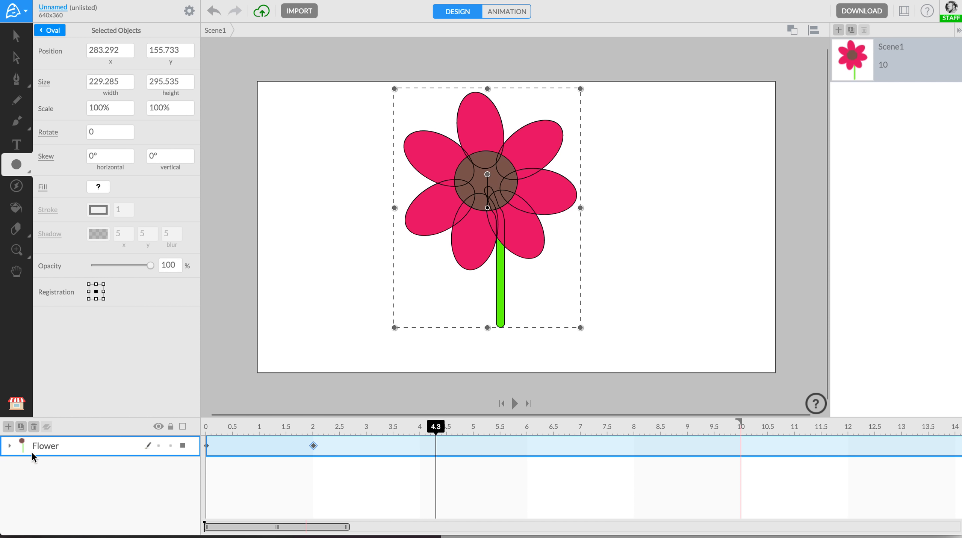
click(10, 446)
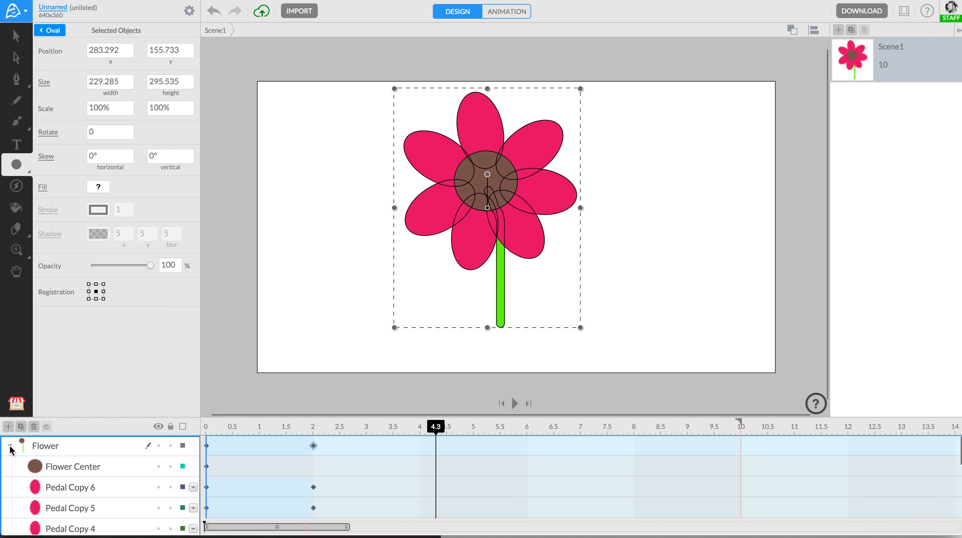
scroll(82, 453, down, 2)
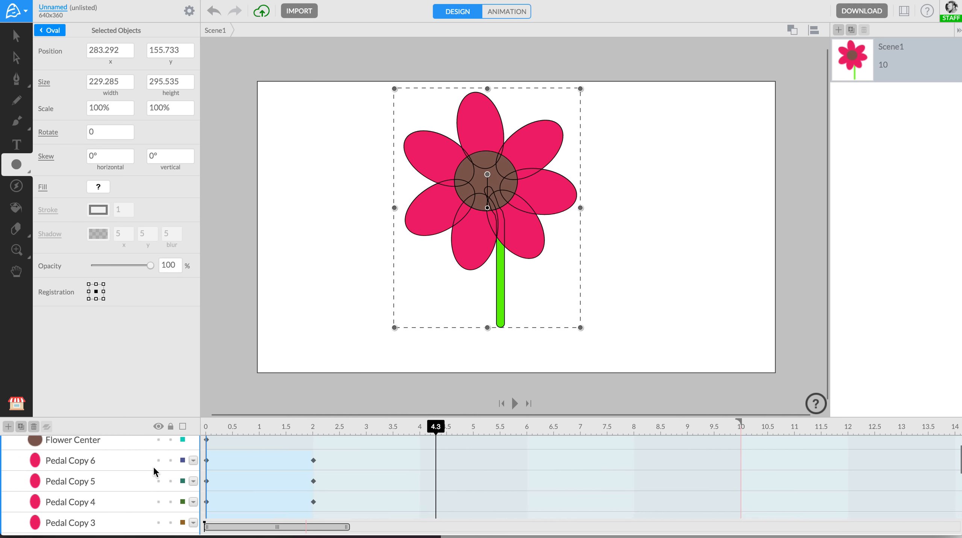
scroll(153, 466, down, 1)
scroll(154, 466, down, 4)
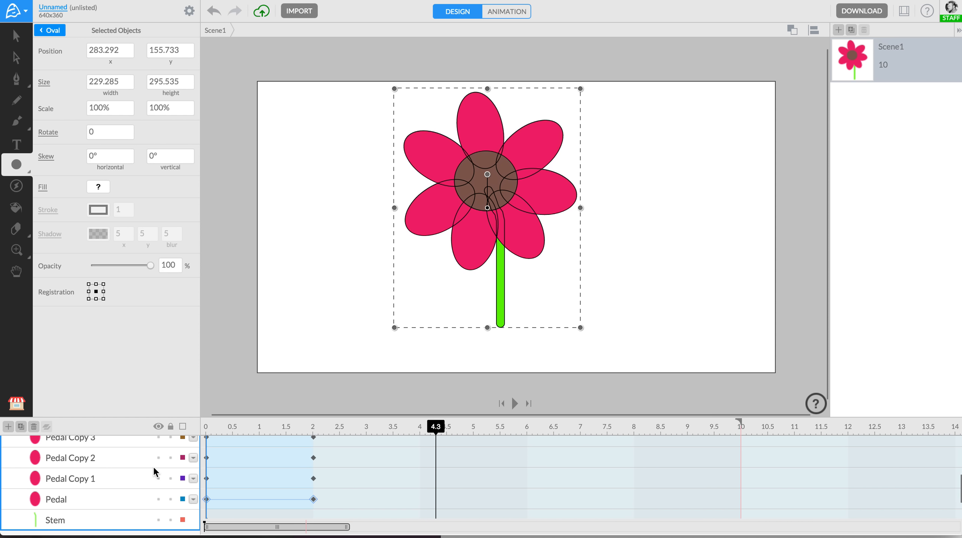
Step: Shift the Pedal Copy 1 layer's animation on the timeline so its key frames sit at about 0.3 and 2.3 seconds
click(238, 494)
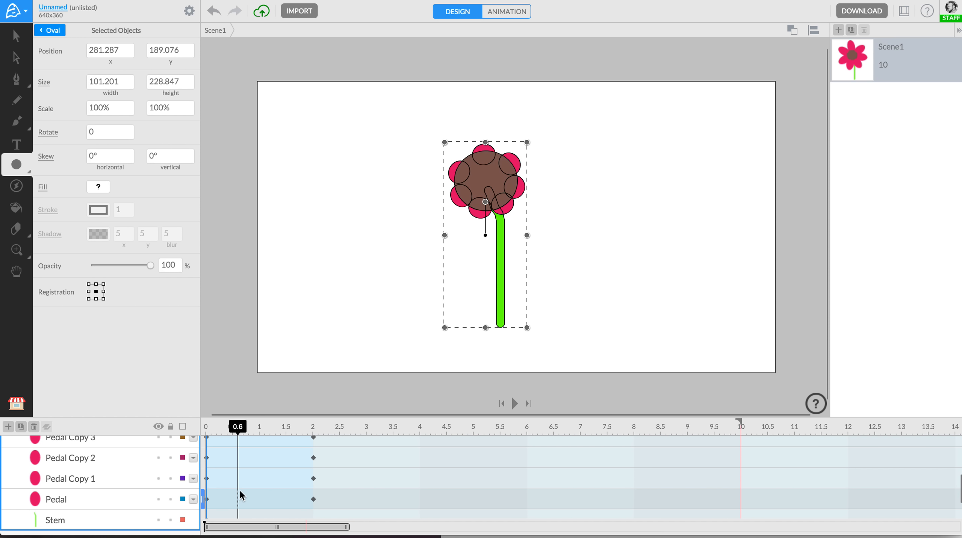
click(240, 495)
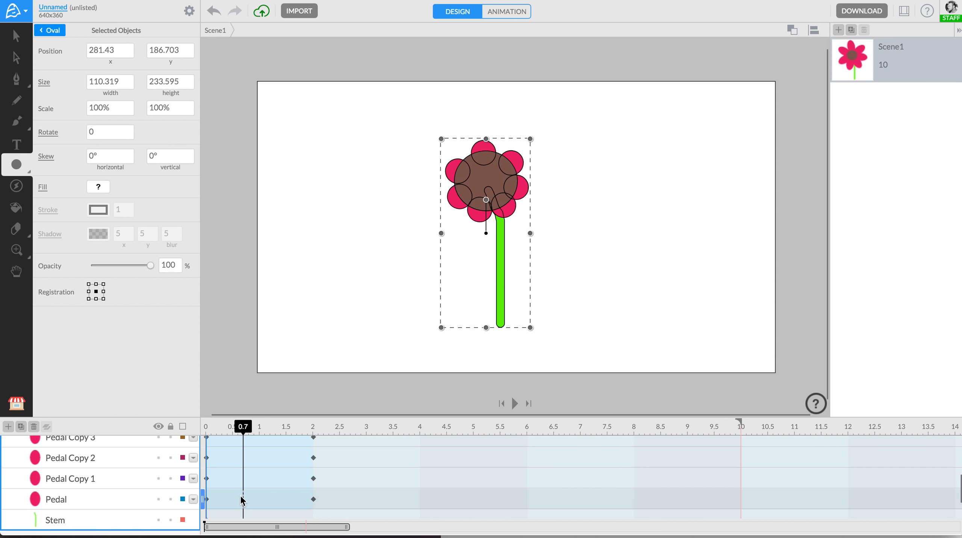
click(259, 478)
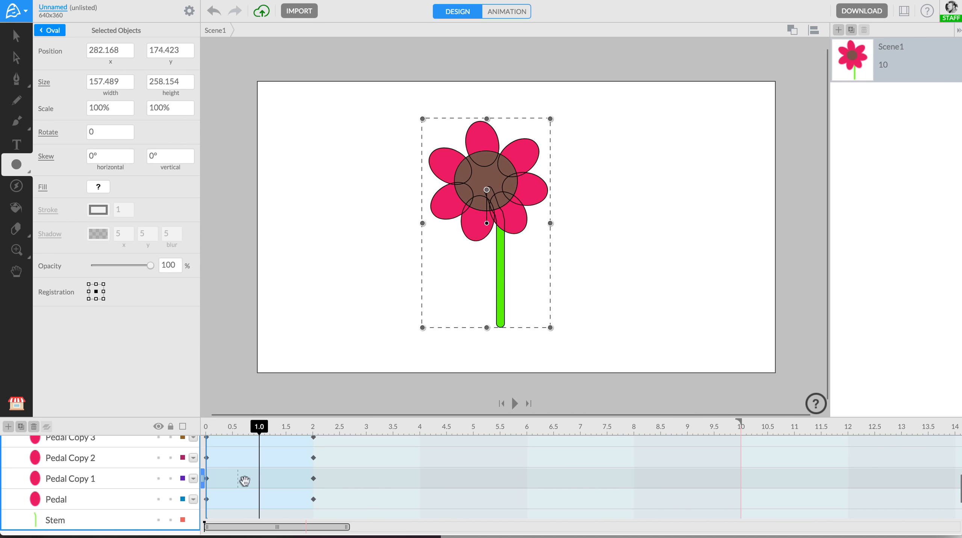
click(122, 481)
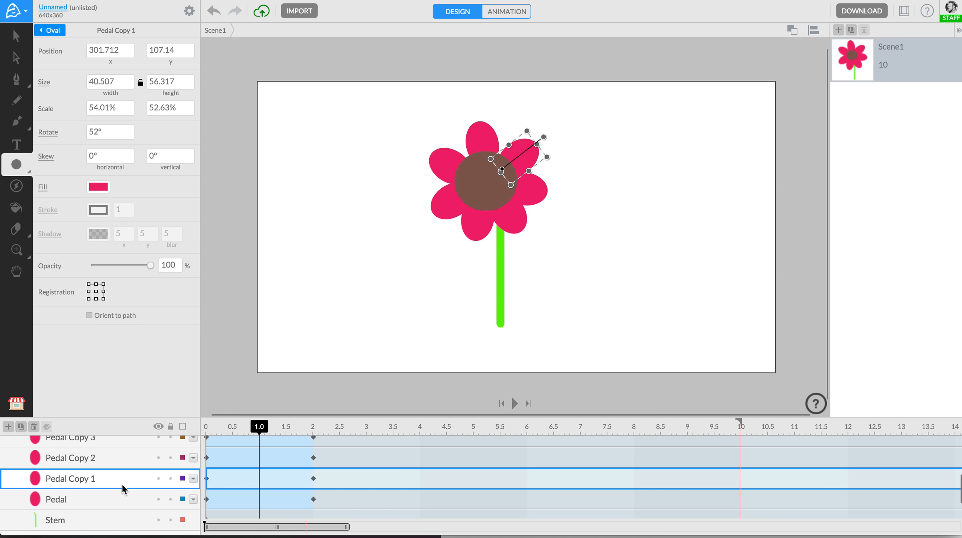
drag(266, 476, 284, 477)
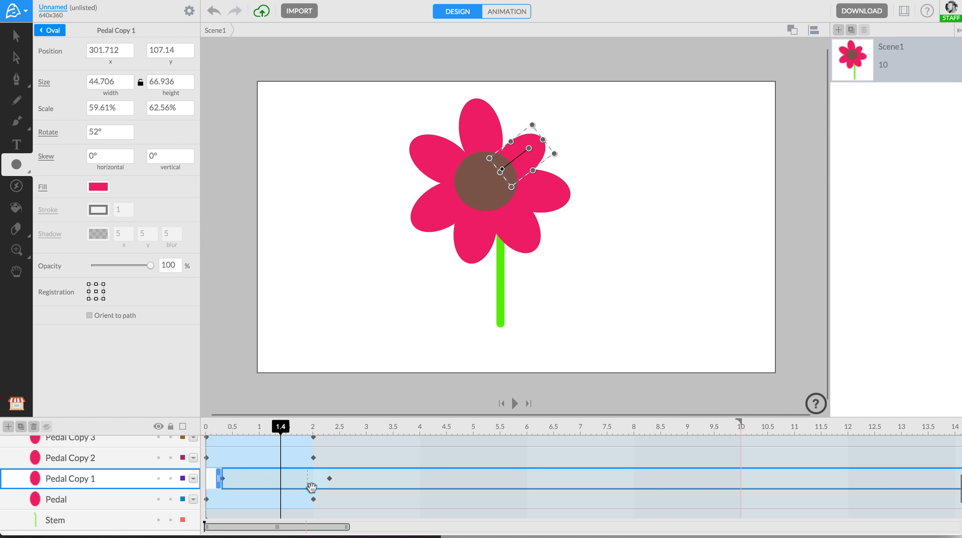
Step: Shift the Pedal Copy 2 layer's animation on the timeline so its key frames sit at about 0.5 and 2.5 seconds
click(238, 456)
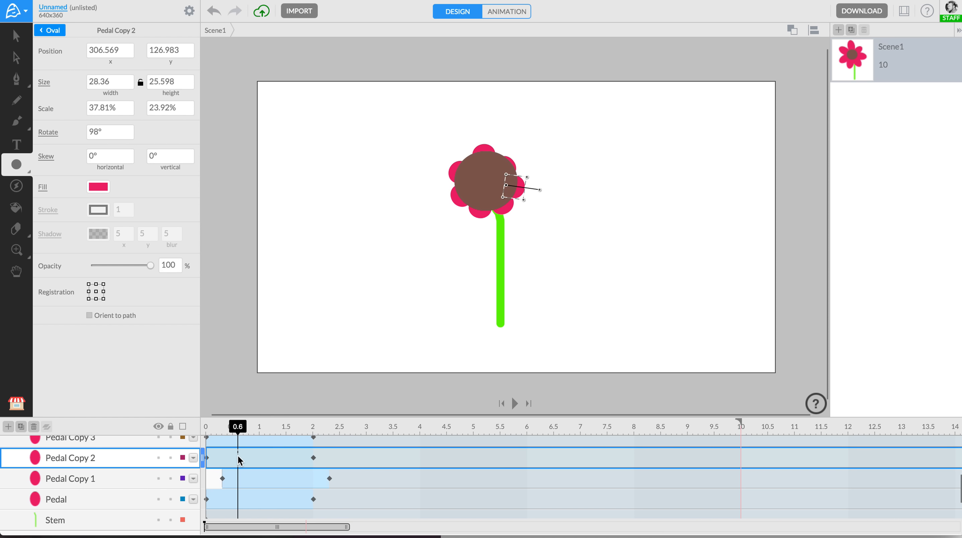
drag(250, 458, 276, 458)
scroll(263, 448, up, 3)
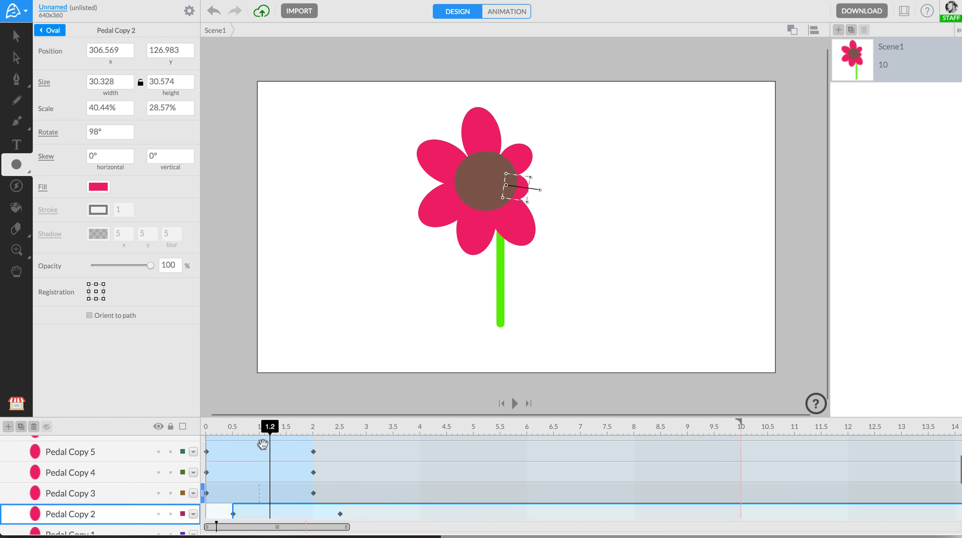
Step: Move the Pedal Copy 6 layer directly below Pedal Copy 3 and shift its animation so its key frames sit at 0.7 and 2.7 seconds
scroll(263, 446, down, 3)
click(254, 461)
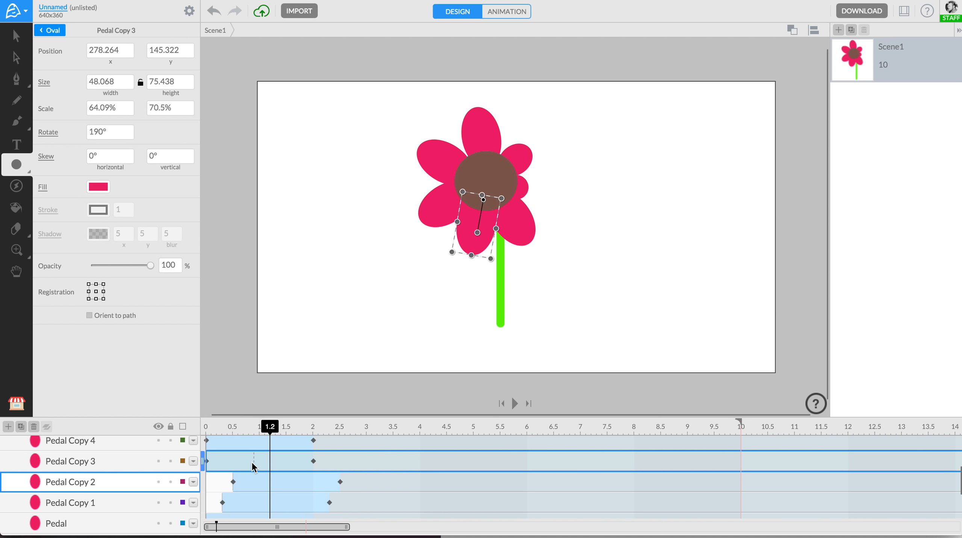
click(234, 439)
scroll(233, 437, up, 4)
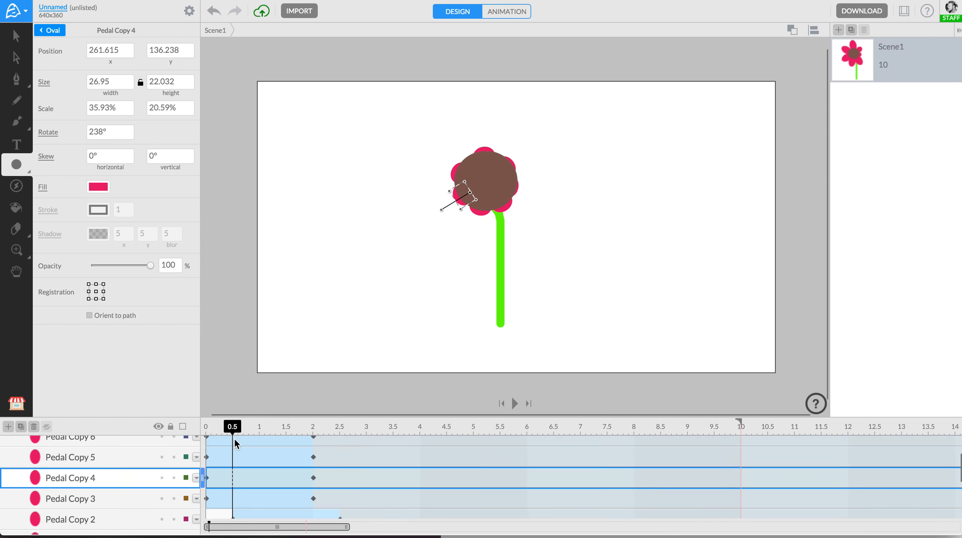
scroll(234, 438, down, 4)
scroll(234, 438, up, 3)
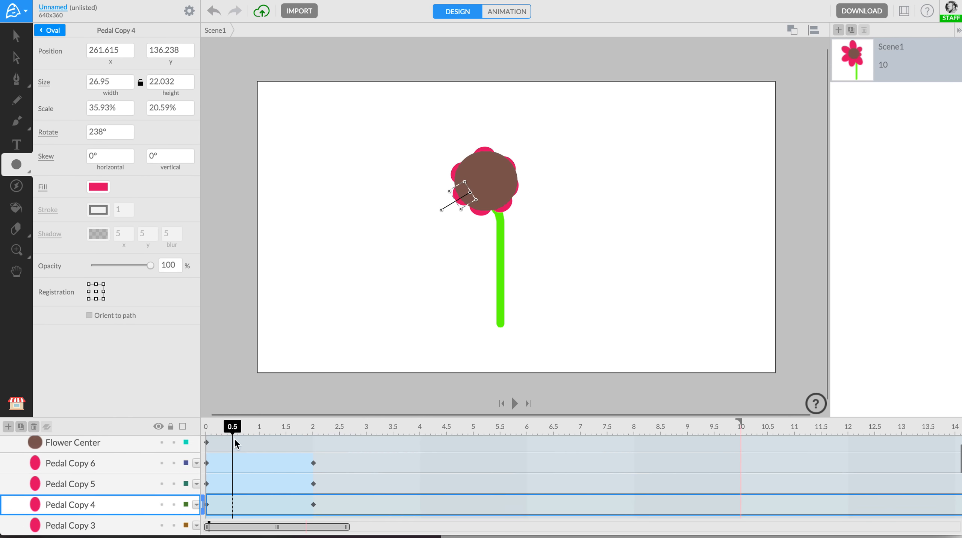
click(246, 470)
drag(245, 470, 280, 468)
mouse_move(110, 477)
mouse_down()
mouse_move(112, 527)
mouse_move(109, 476)
mouse_up()
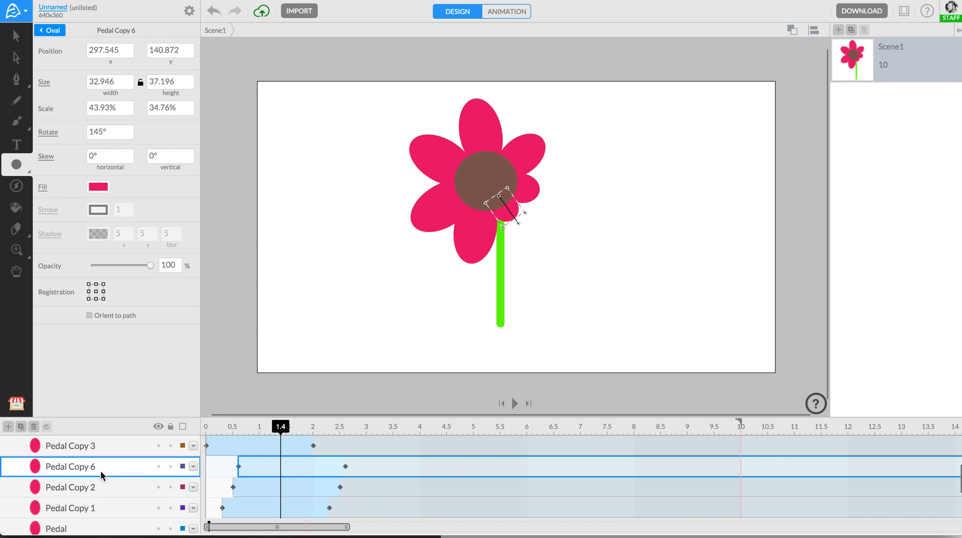
drag(295, 467, 299, 470)
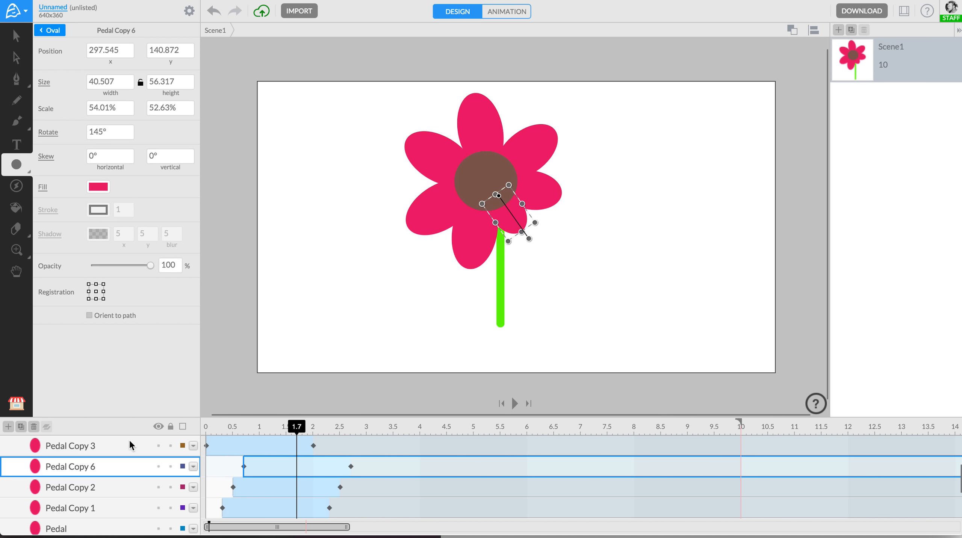
Step: Shift the Pedal Copy 3 layer's animation on the timeline so its key frames sit at 0.9 and 2.9 seconds
click(95, 441)
drag(241, 444, 290, 444)
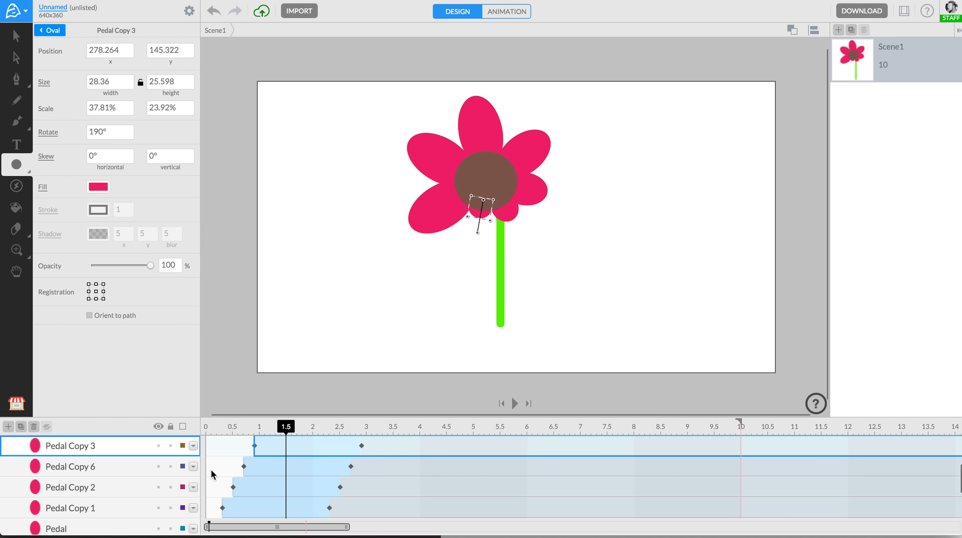
Step: Shift the Pedal Copy 4 layer's key frames to 1.1 and 3.1 seconds and the Pedal Copy 5 layer's to 1.3 and 3.3 seconds
scroll(146, 483, up, 4)
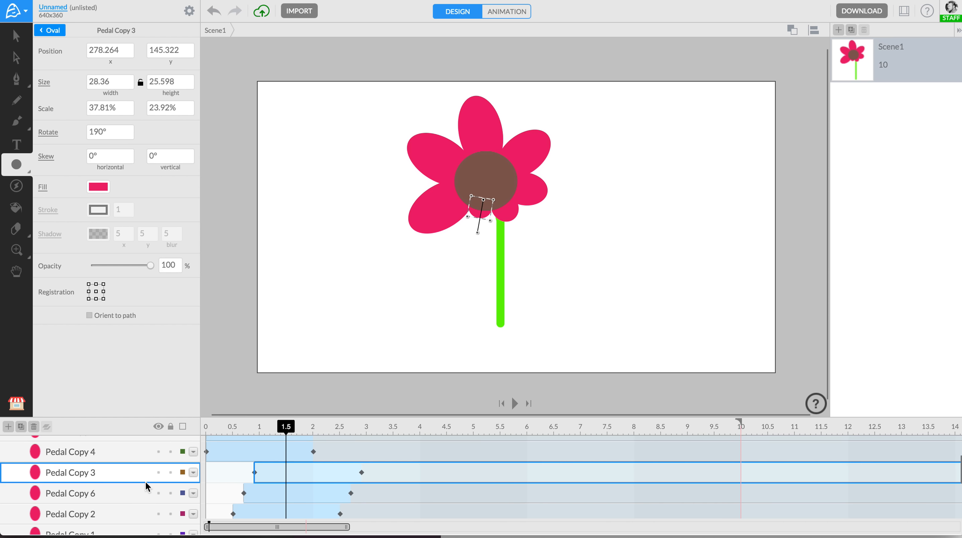
click(106, 501)
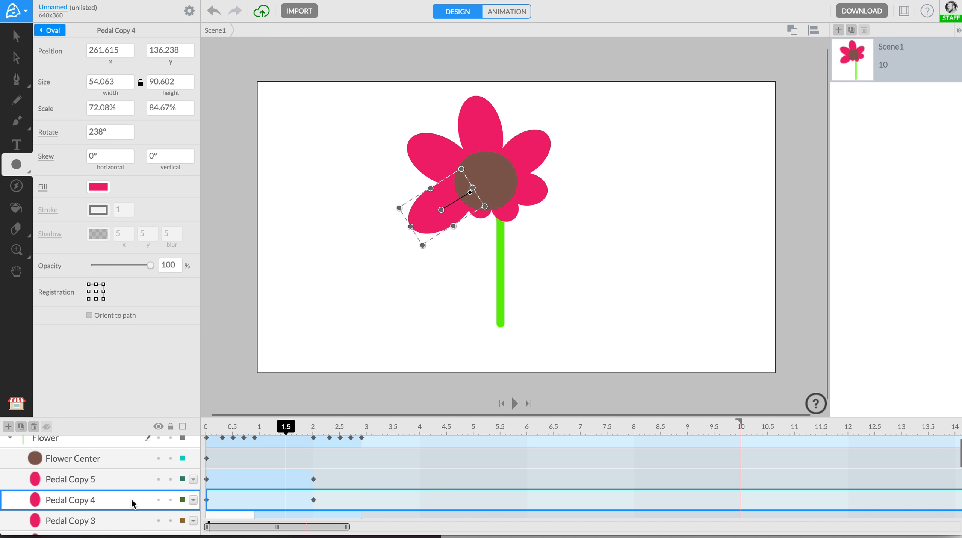
drag(246, 501, 305, 498)
click(121, 476)
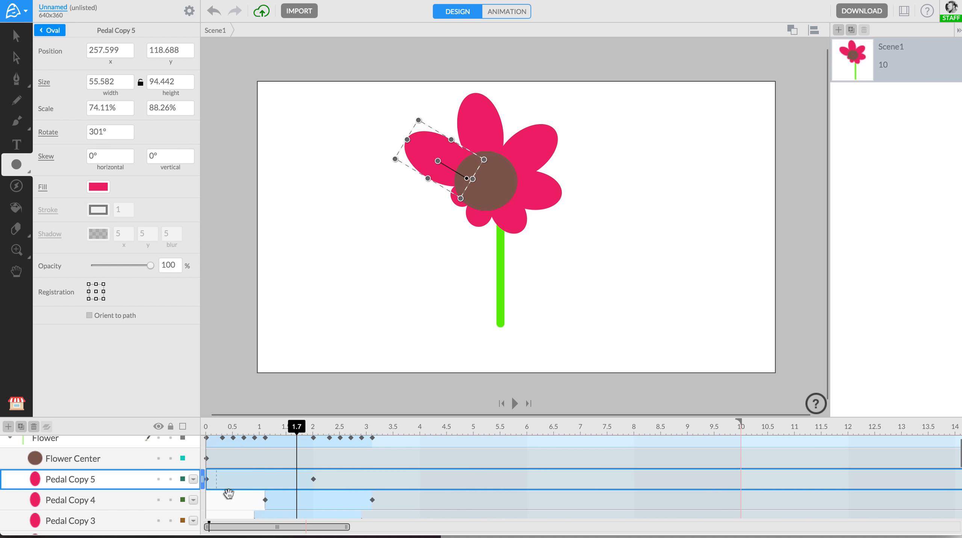
drag(230, 480, 301, 482)
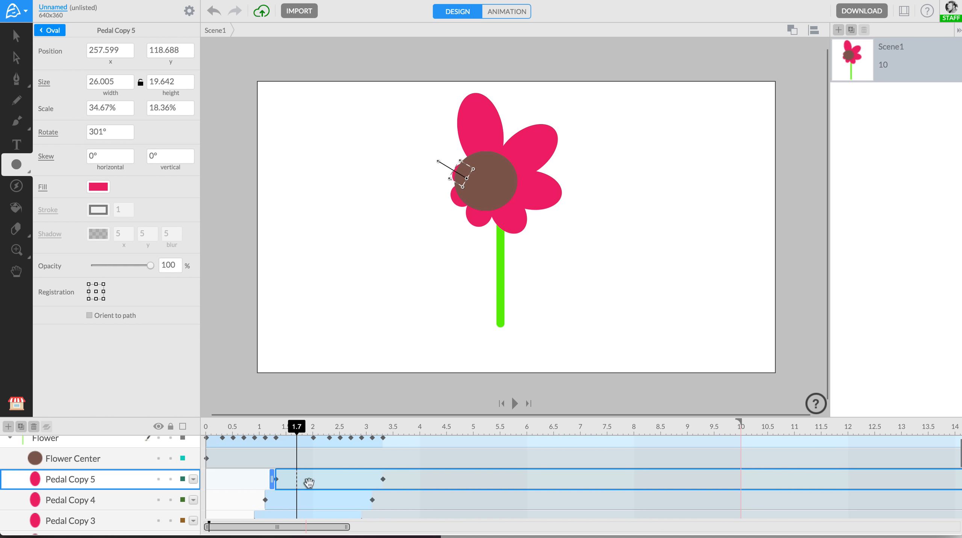
Step: Play the animation from the start twice to check the staggered growth of the petals
click(207, 428)
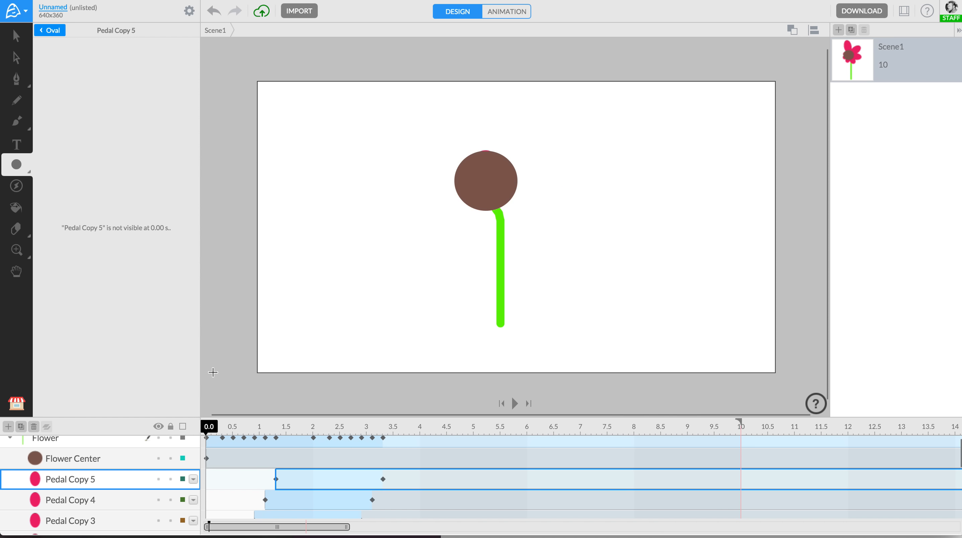
key(space)
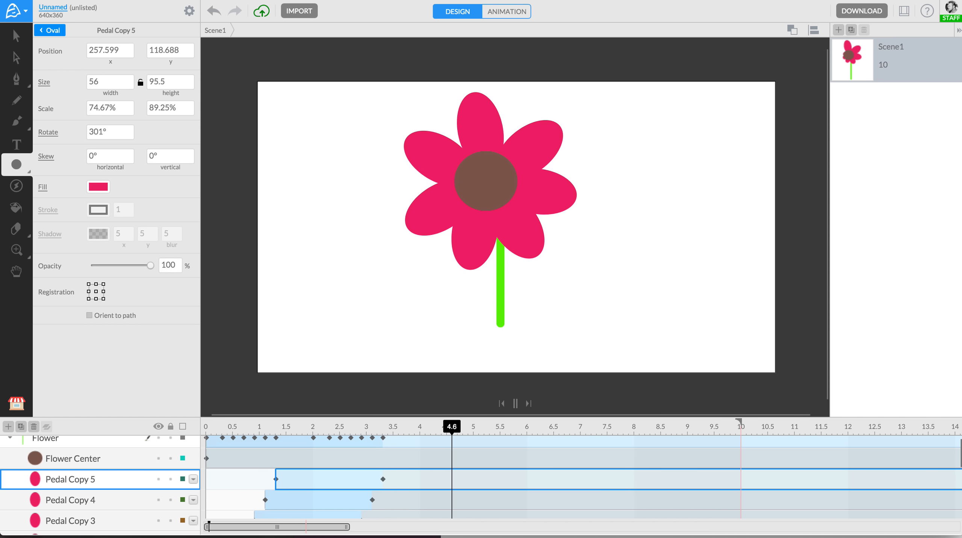
key(space)
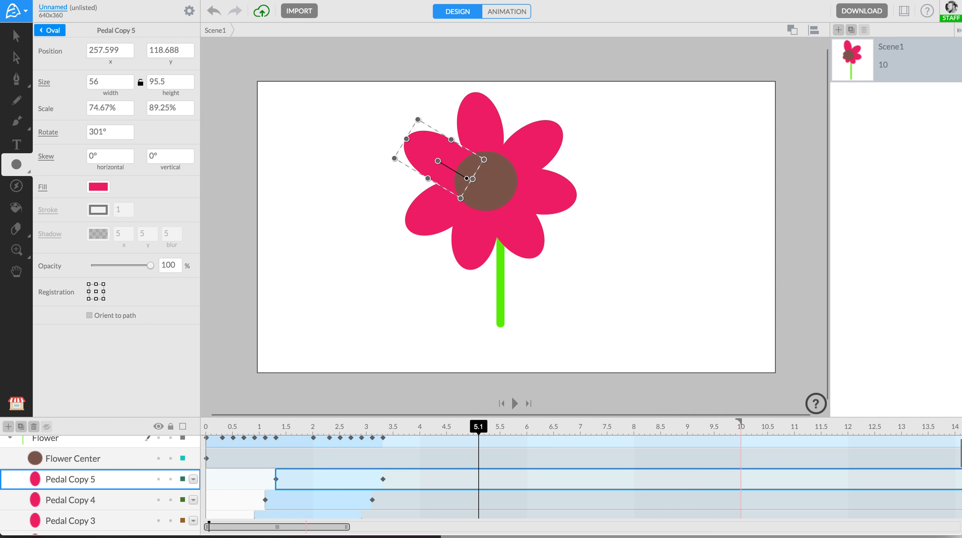
click(207, 428)
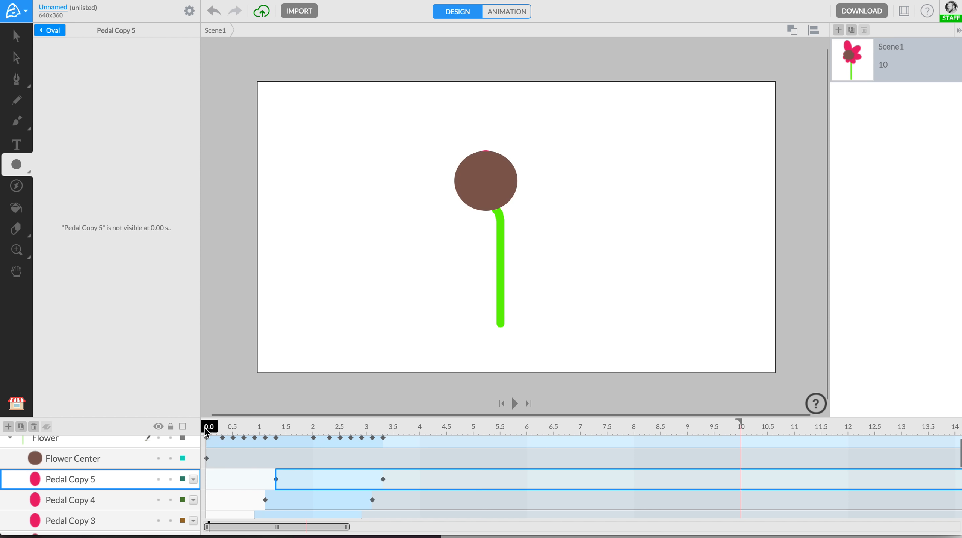
key(space)
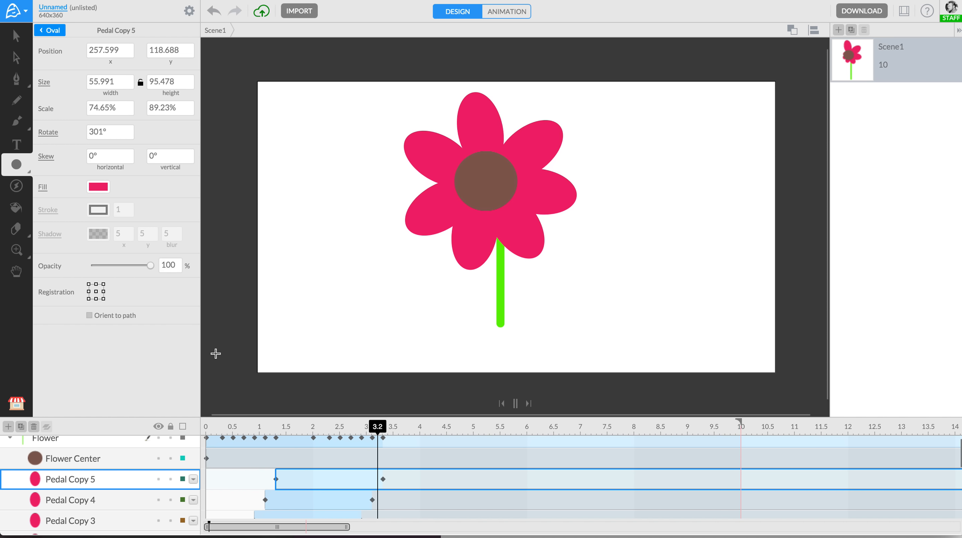
key(space)
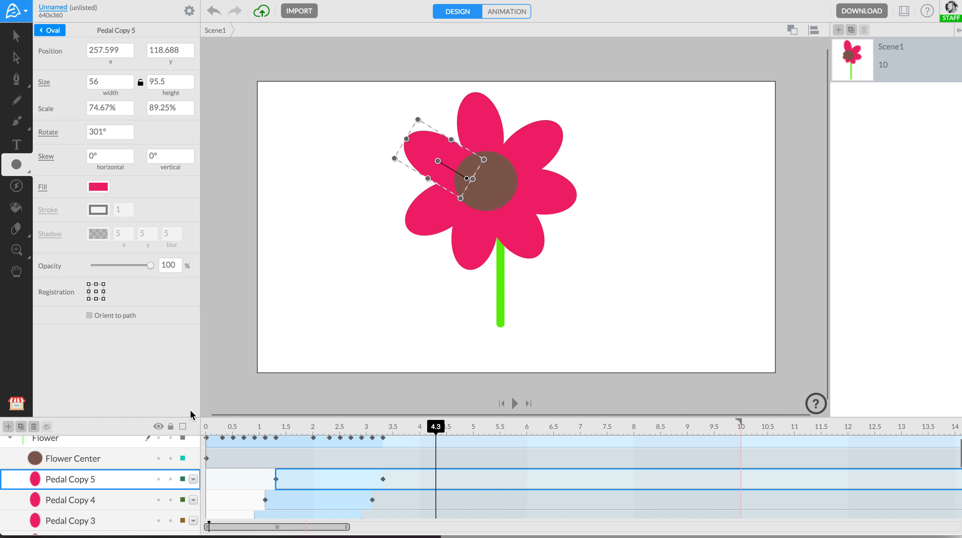
Step: Collapse the Flower group, return the playhead to 0 seconds, and select the group with its layers unlocked
click(171, 425)
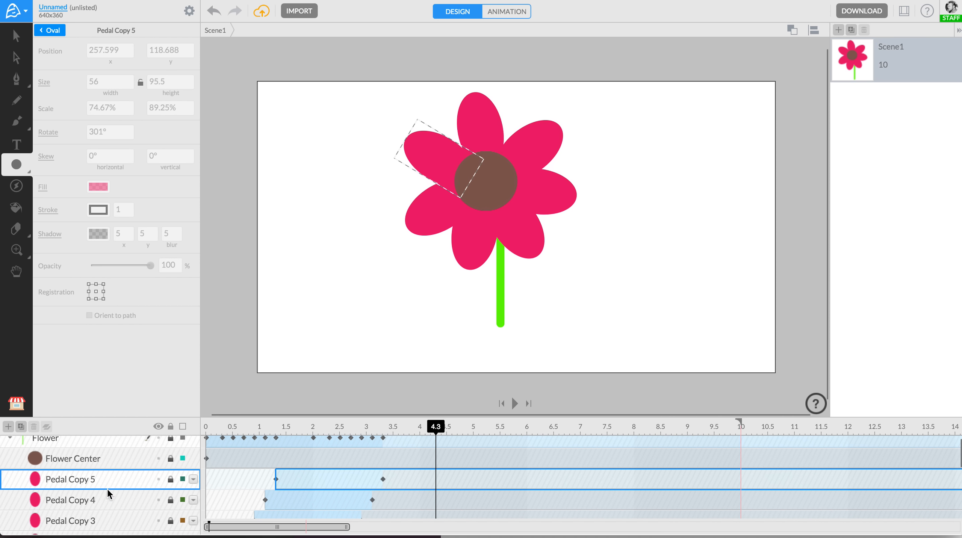
scroll(36, 467, up, 1)
click(10, 446)
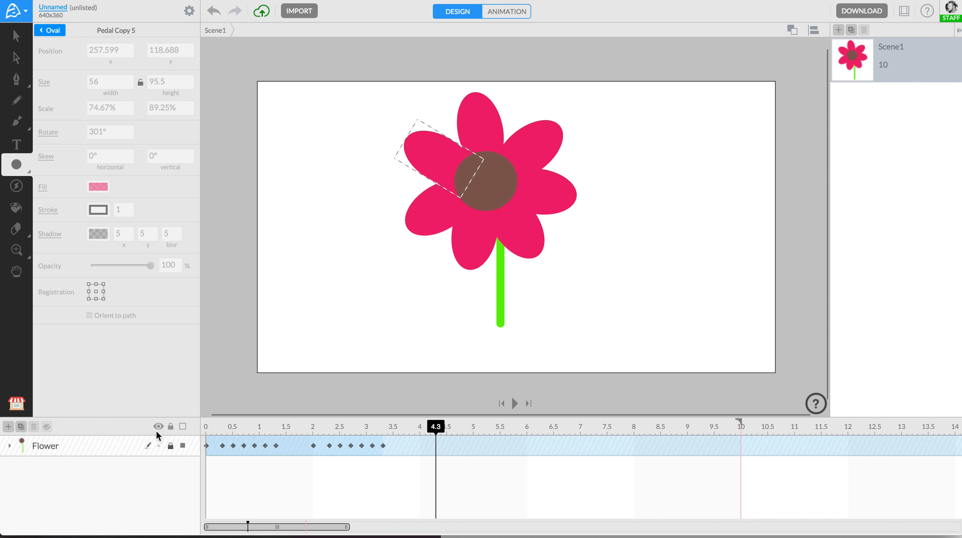
drag(433, 427, 180, 445)
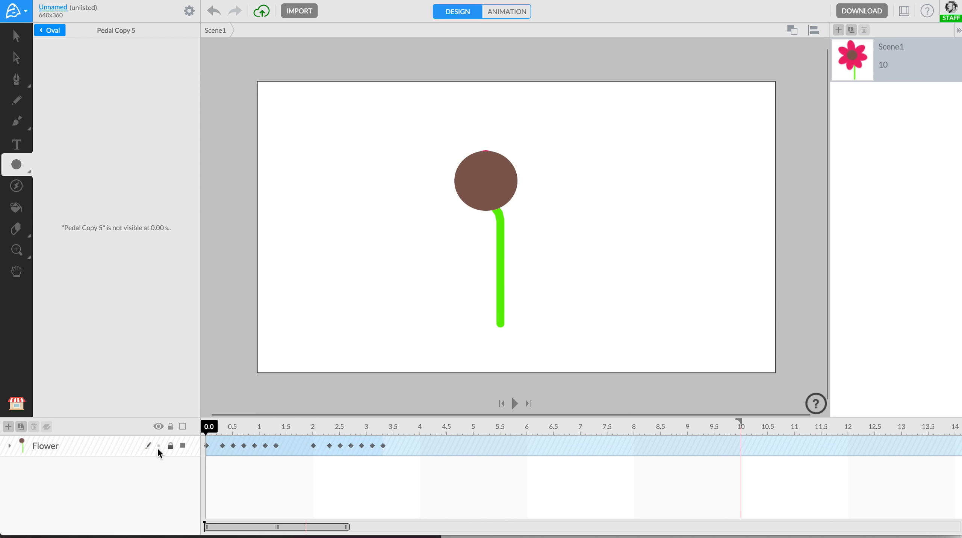
click(170, 446)
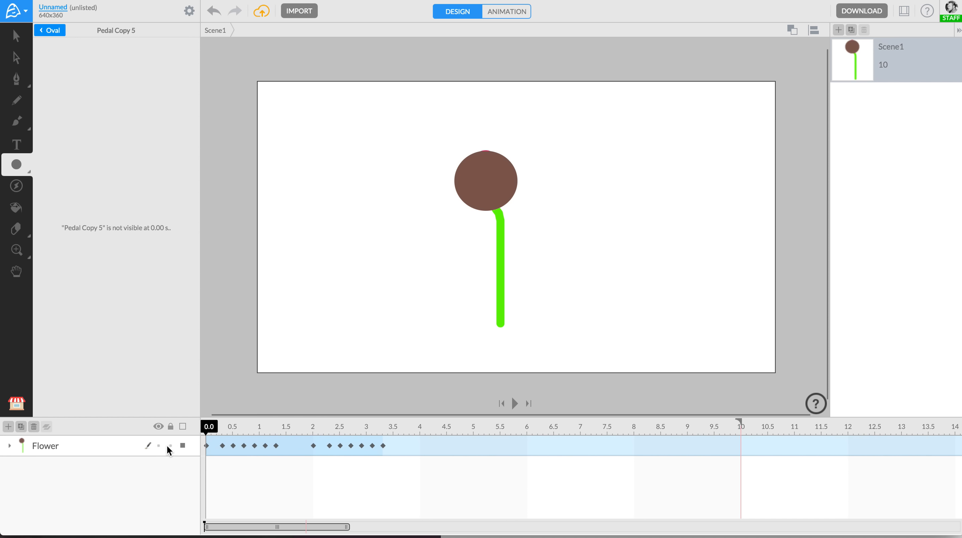
click(110, 443)
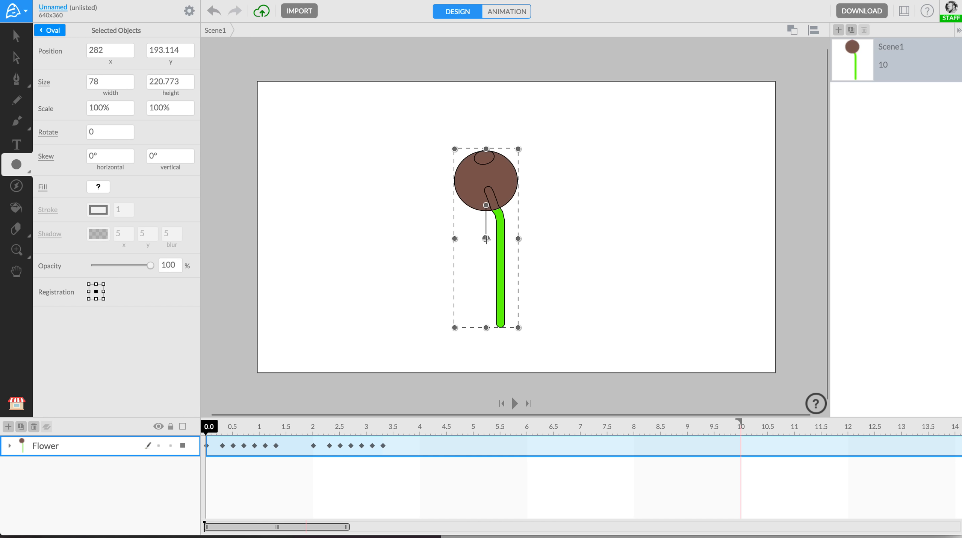
Step: Try to move the Flower group's registration point to the base of the stem
drag(486, 239, 500, 321)
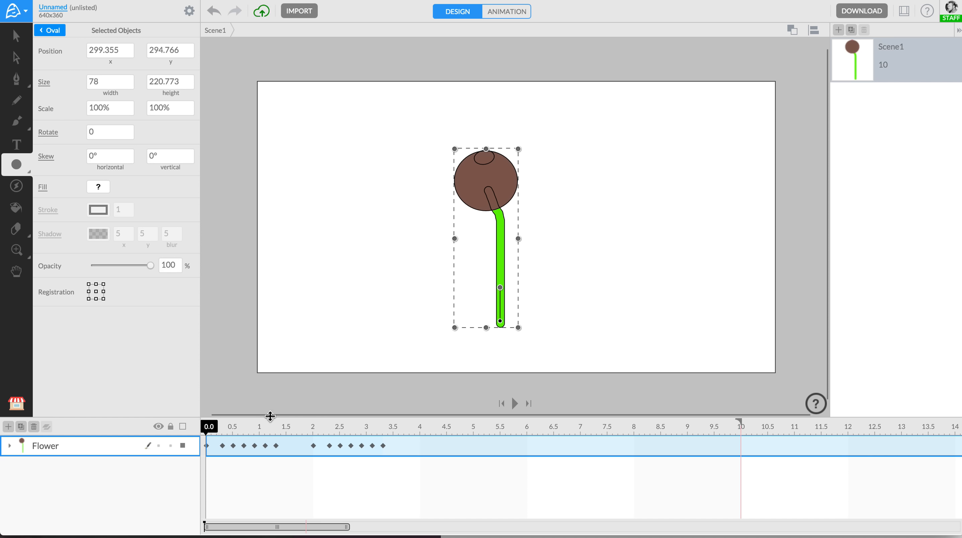
drag(208, 425, 172, 428)
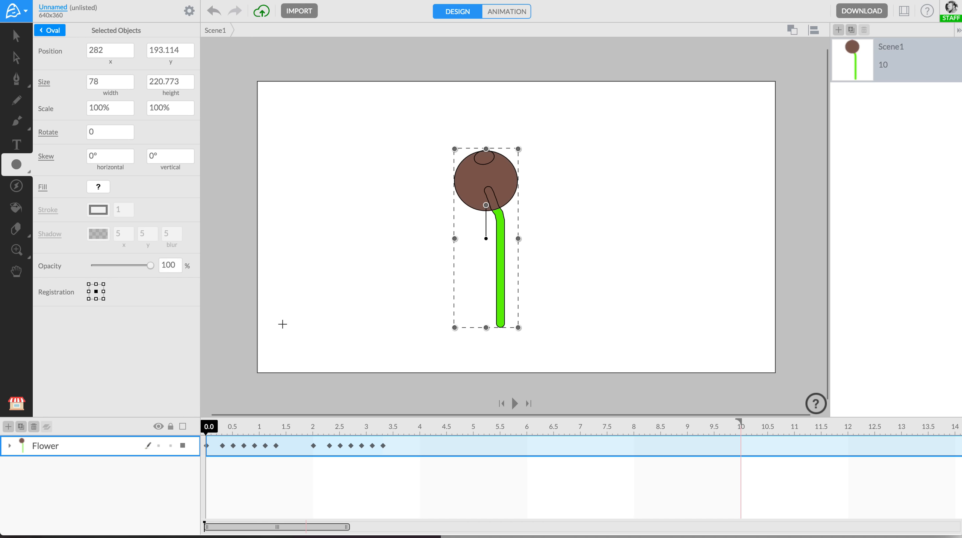
Step: Convert the Flower group to a movie clip and rename it Flower Clip
right_click(84, 447)
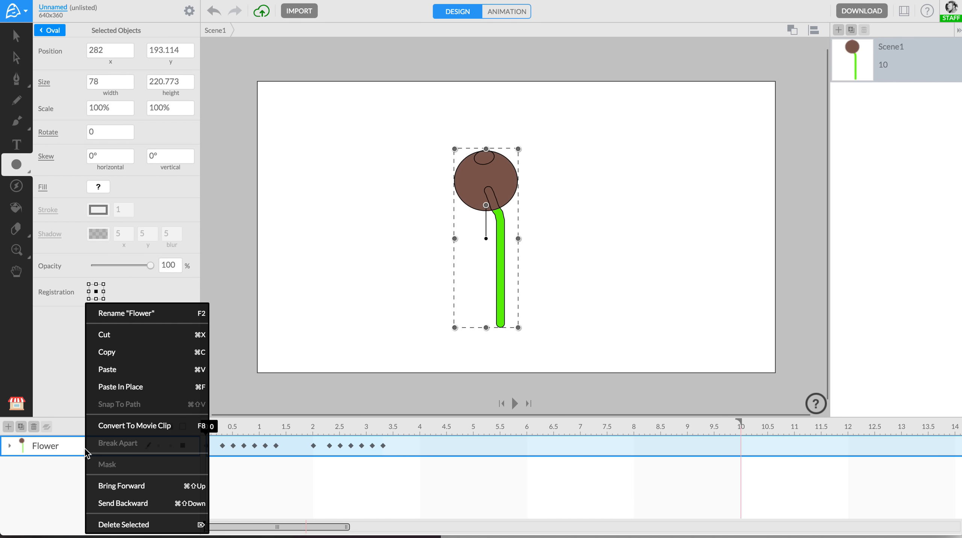
click(116, 430)
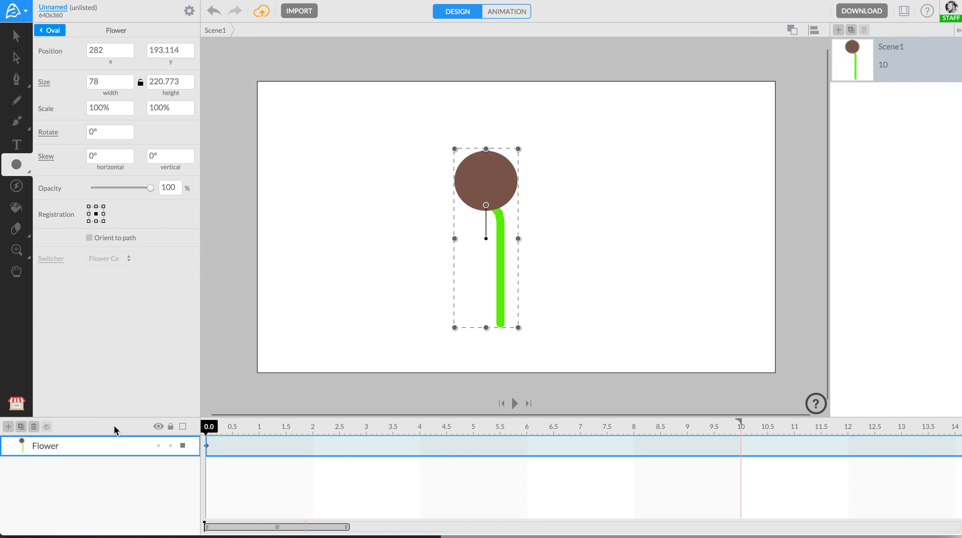
double_click(47, 447)
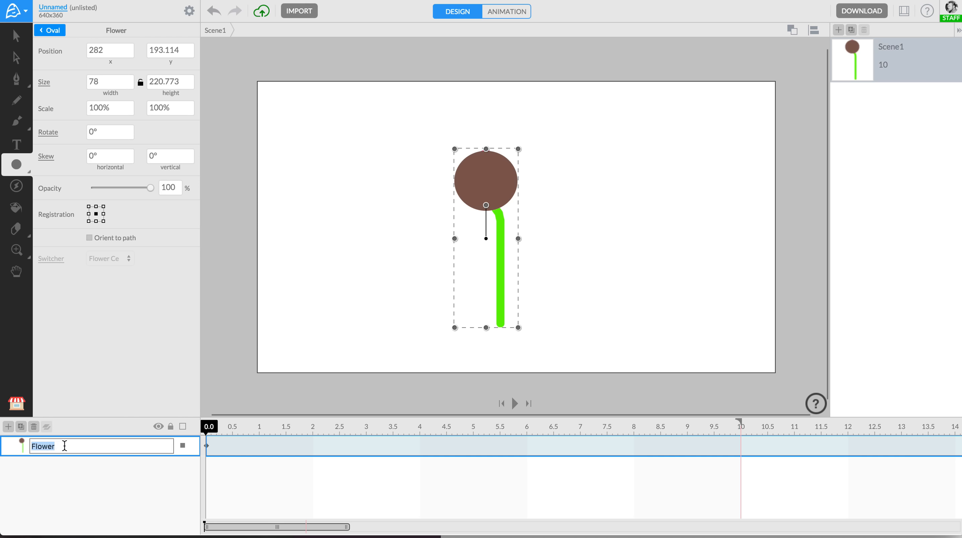
click(55, 446)
key(Return)
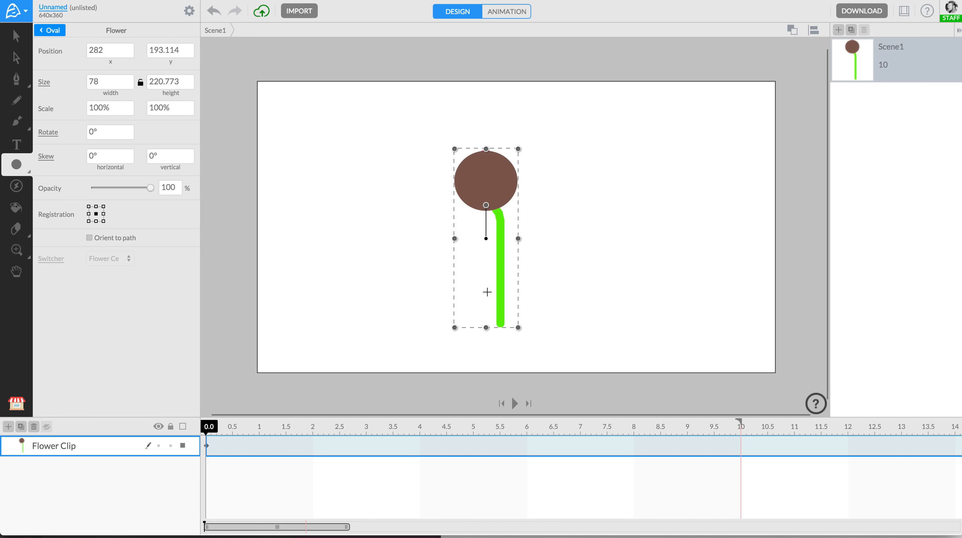
Step: Move the Flower Clip's registration point to the base of the stem
click(486, 238)
click(486, 239)
drag(486, 238, 500, 321)
Step: Try rotating the Flower Clip to about -11° at 1 second, switch to Animation mode, and undo that rotation
drag(230, 429, 260, 429)
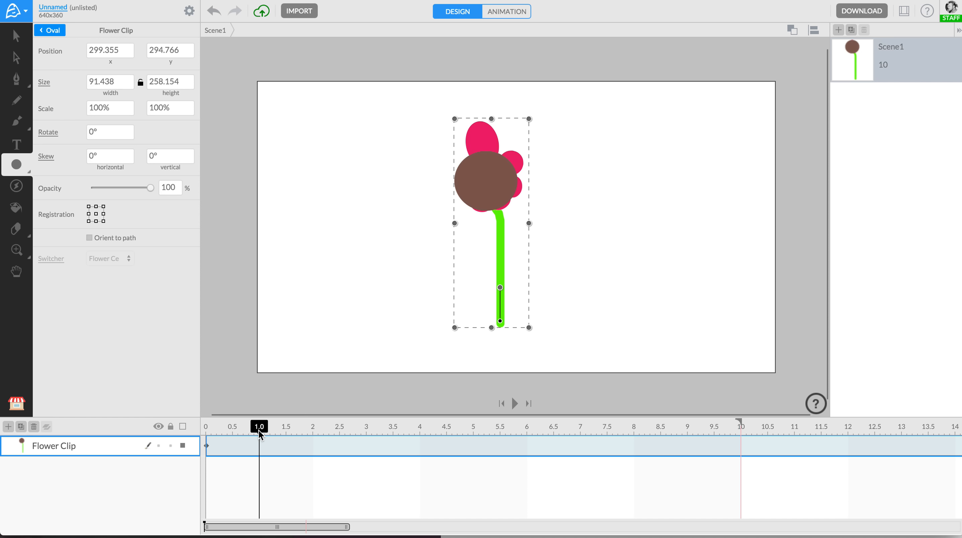
drag(500, 287, 493, 288)
mouse_move(260, 428)
mouse_down()
mouse_move(307, 428)
mouse_move(260, 428)
mouse_up()
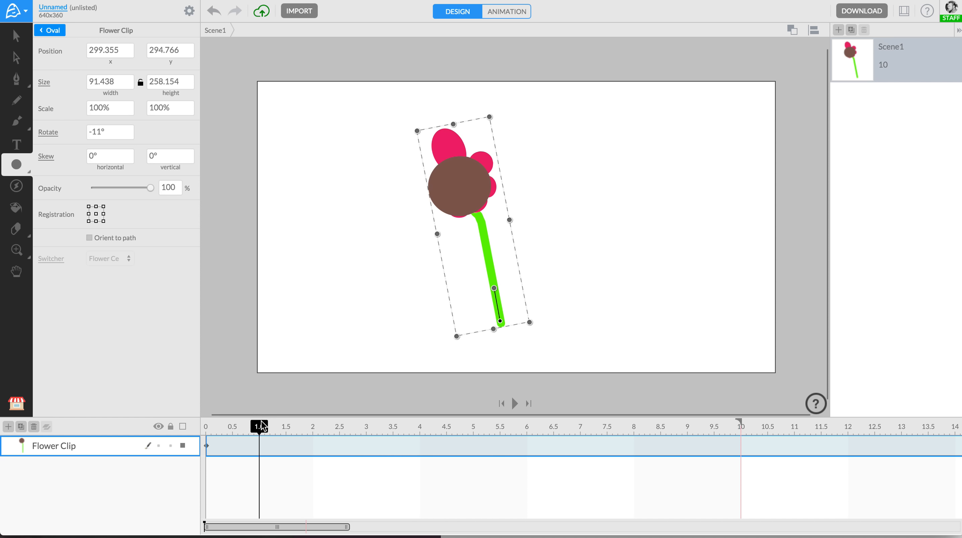
click(505, 12)
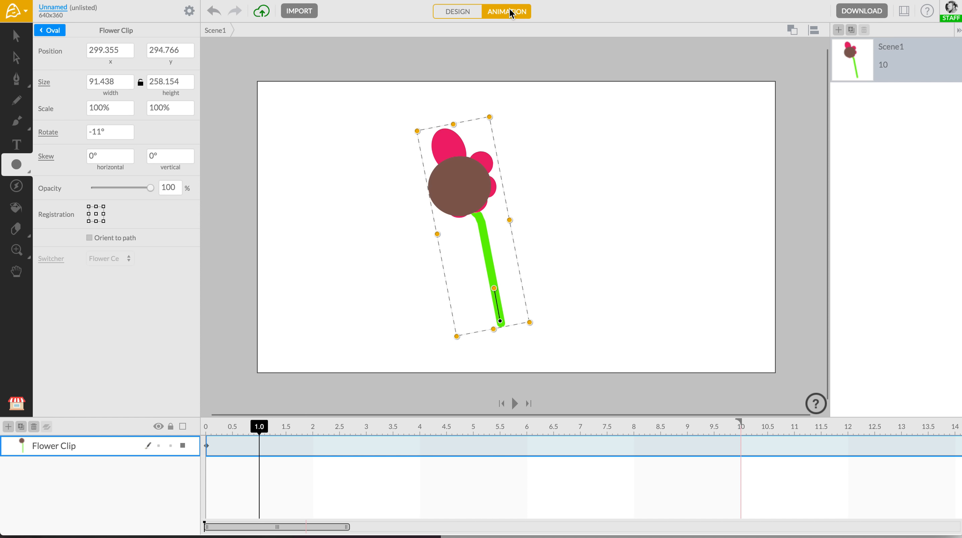
key(ctrl+z)
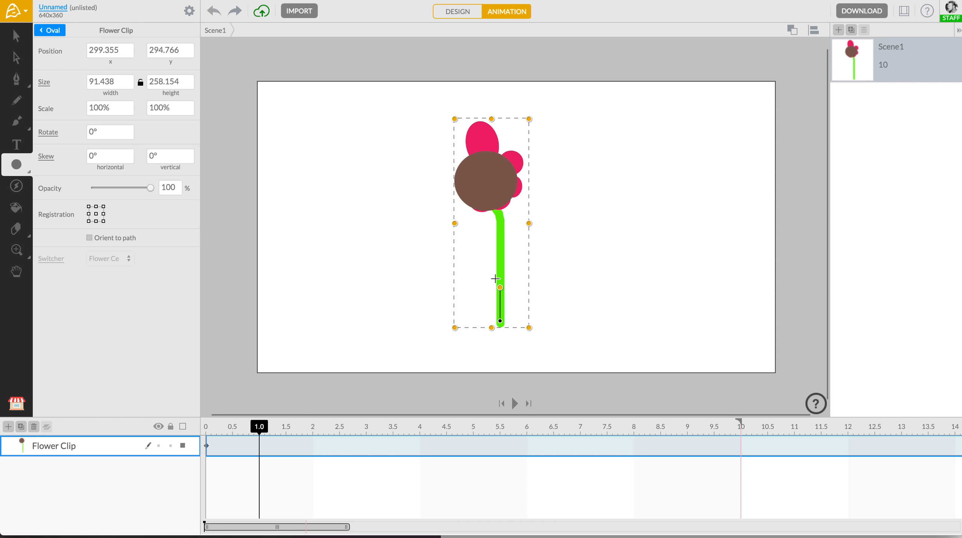
Step: Animate the Flower Clip swaying by rotating it to about -13° at 1 second and about 17° at 2 seconds
drag(499, 287, 492, 288)
drag(280, 431, 313, 431)
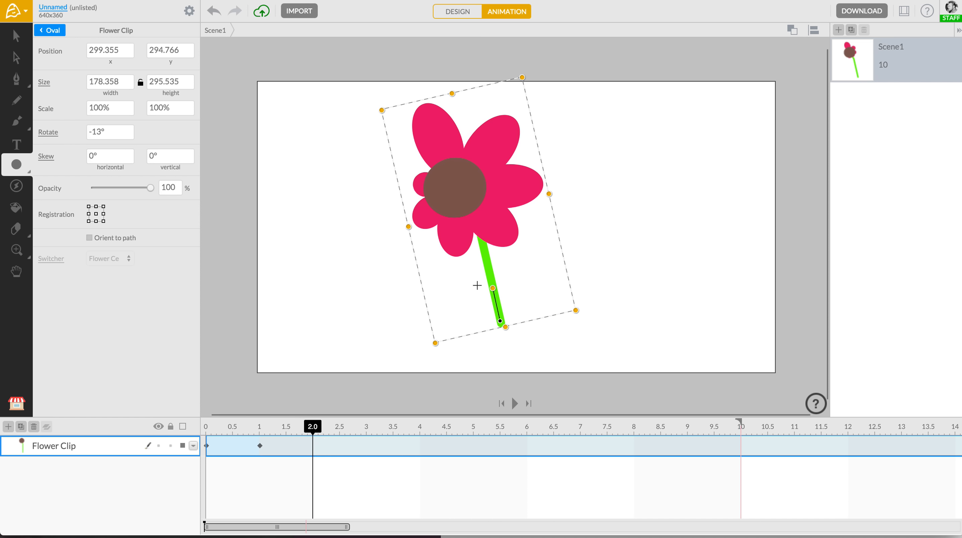
drag(492, 288, 509, 288)
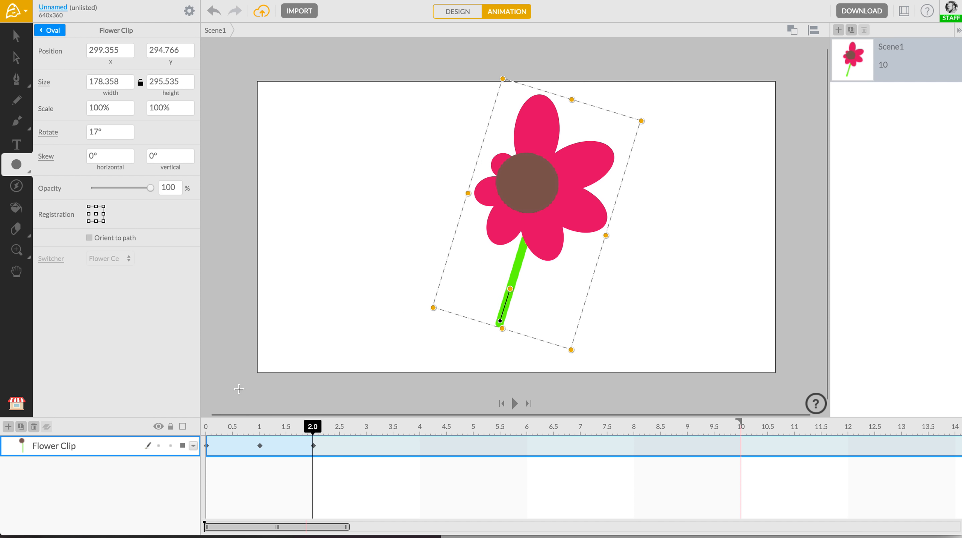
Step: Copy the Flower Clip's upright key frame from 0 seconds to 3 seconds
click(206, 443)
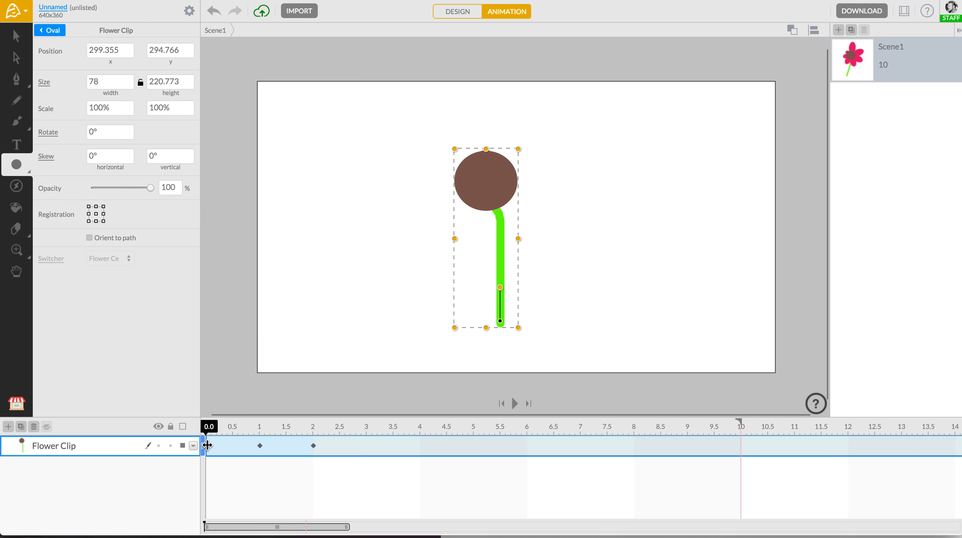
drag(207, 445, 367, 447)
click(367, 446)
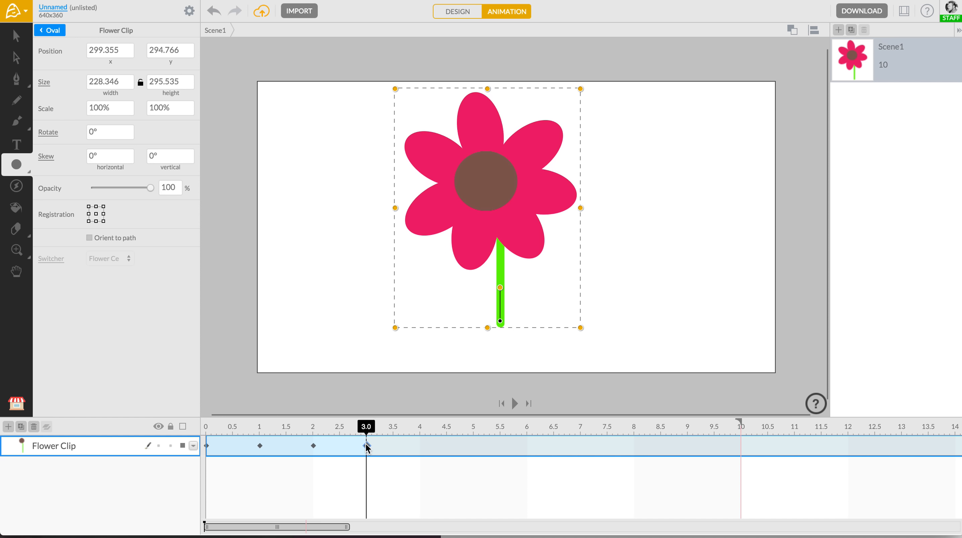
Step: Play the Flower Clip's animation from 0 seconds to review the growing and swaying motion
click(206, 429)
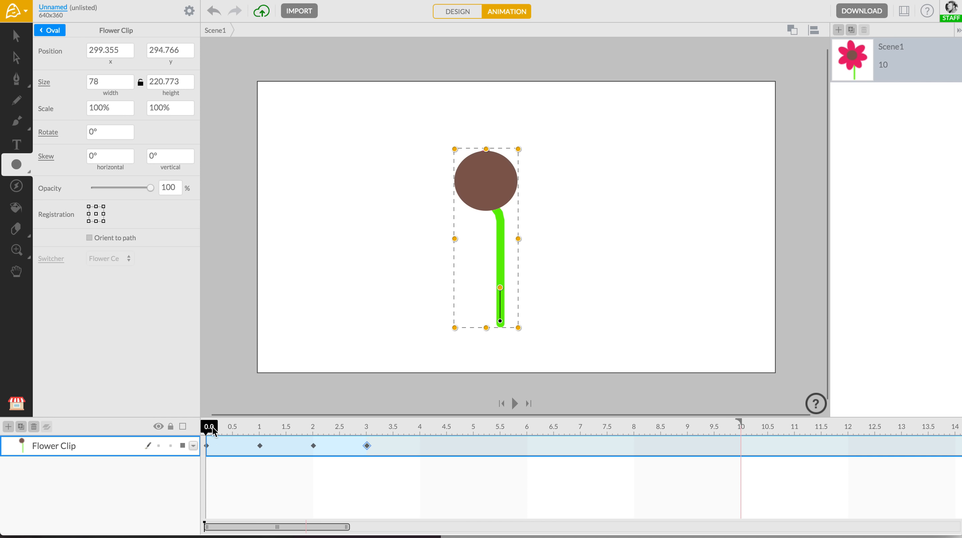
click(367, 428)
drag(367, 428, 206, 434)
key(space)
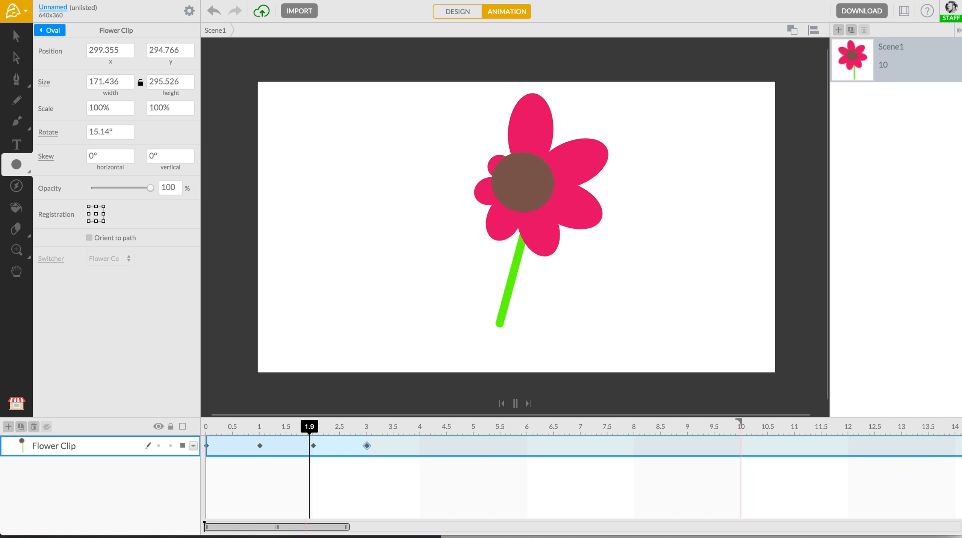
key(space)
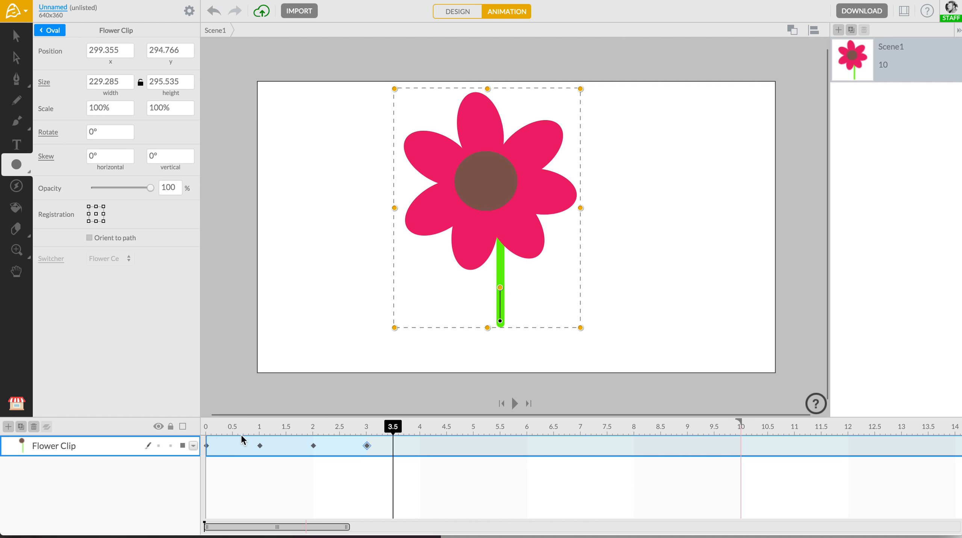
Step: Set the Flower Clip's end action at the 3-second key frame to Loop
click(367, 428)
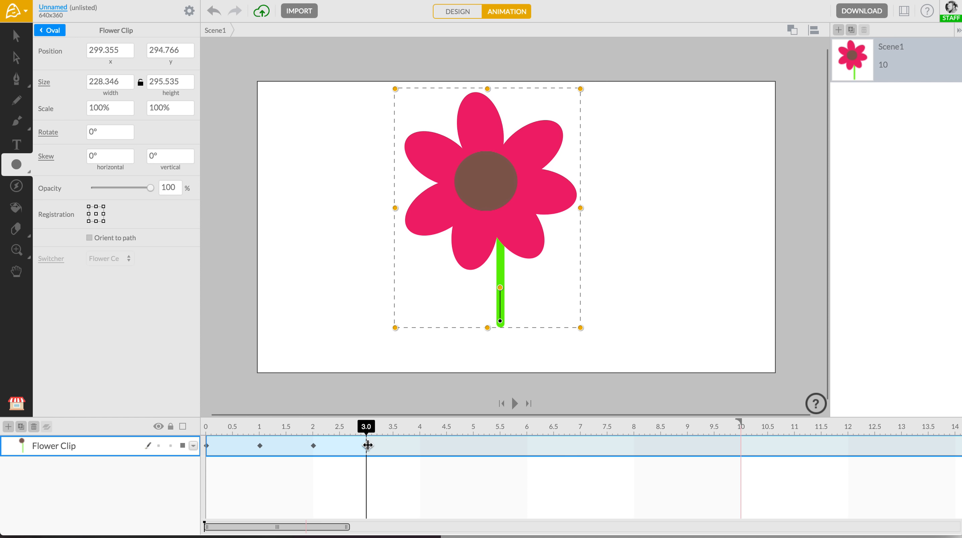
right_click(367, 445)
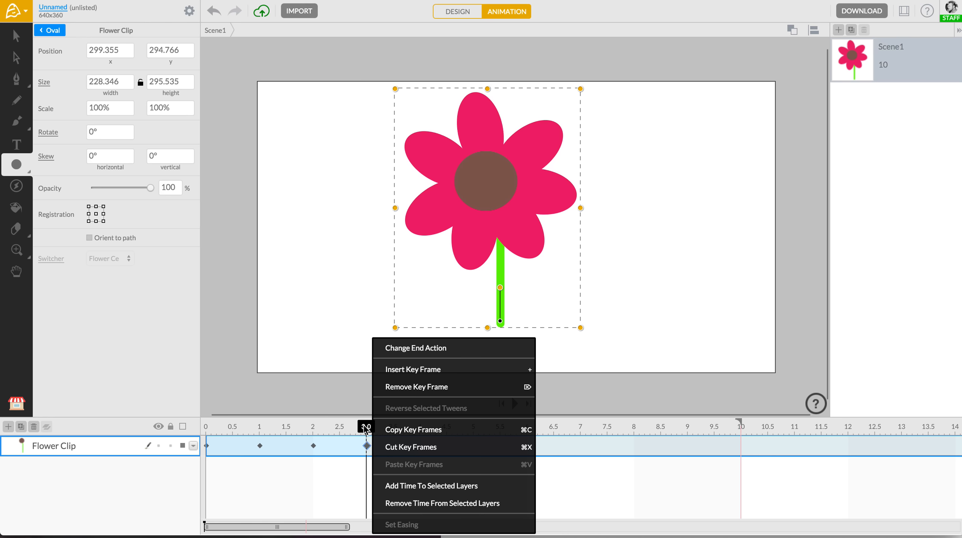
click(388, 347)
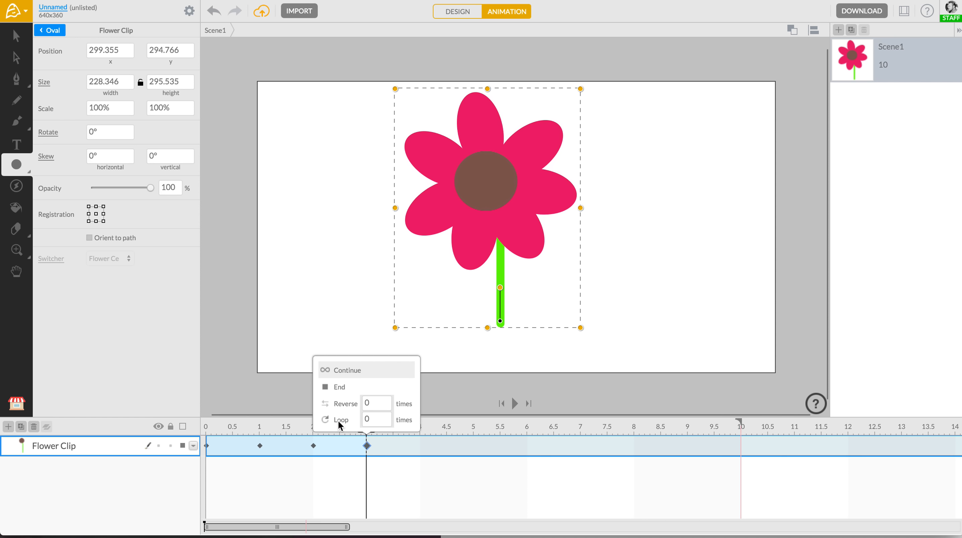
click(338, 419)
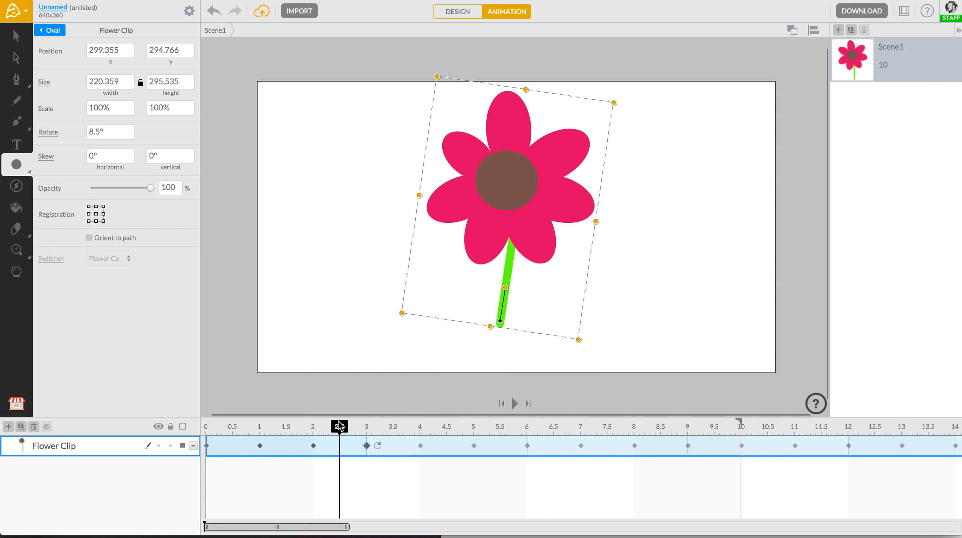
Step: Play the scene from 0 seconds to check the repeating sway
click(208, 426)
key(space)
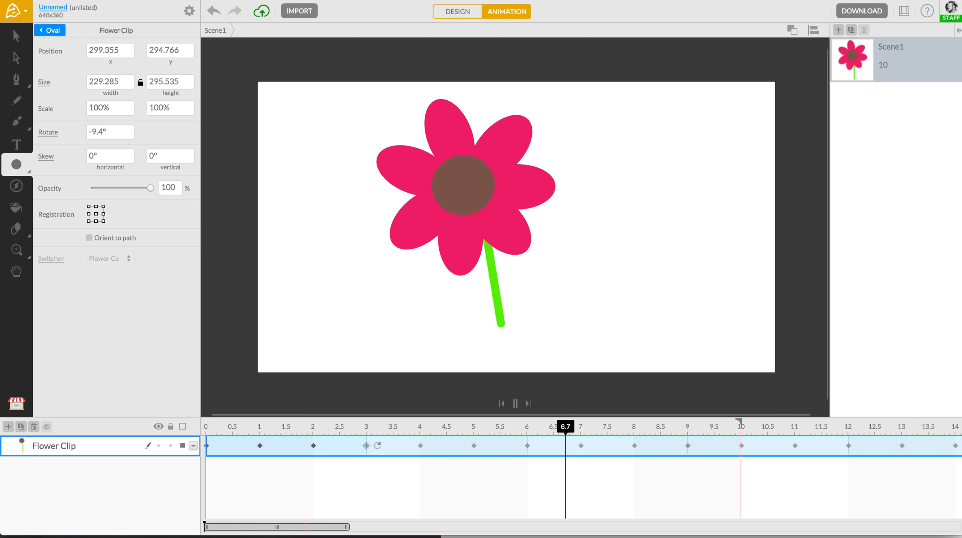
key(space)
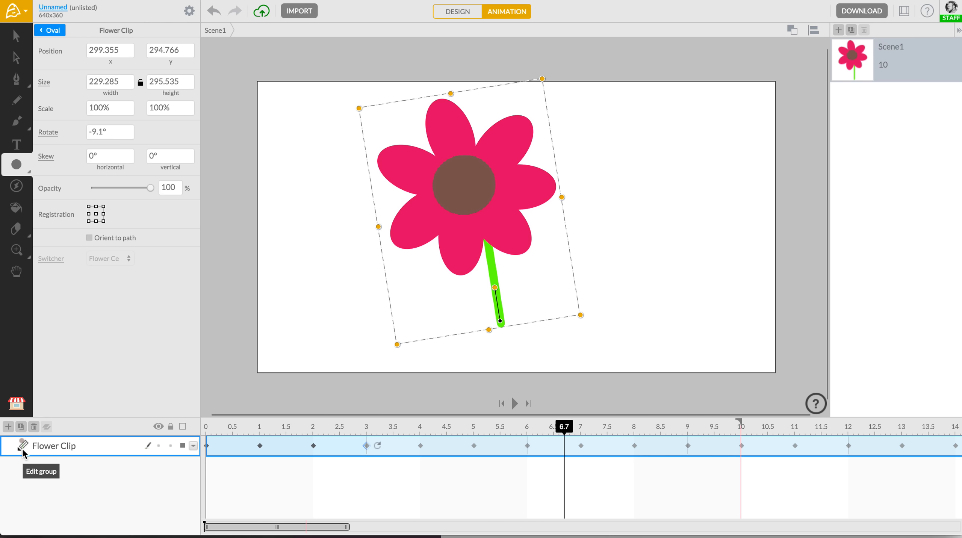
Step: Open the Flower Clip group, look through its petal layers' timing, and return to Scene1
click(21, 445)
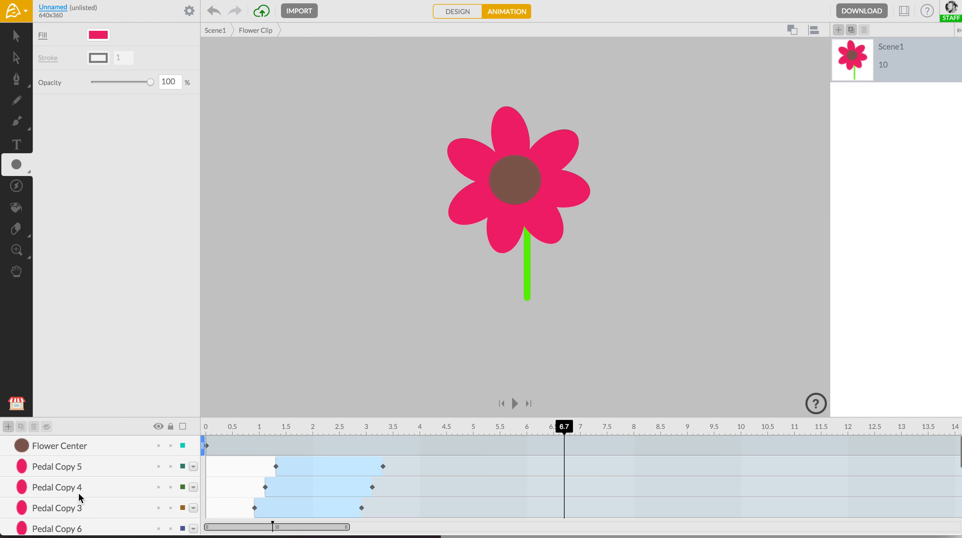
scroll(77, 490, down, 1)
click(78, 461)
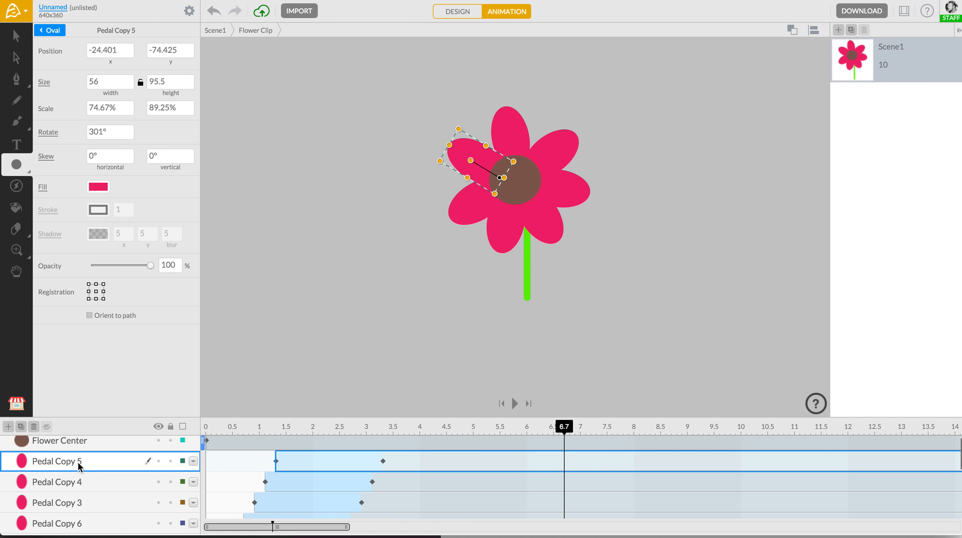
scroll(79, 449, down, 5)
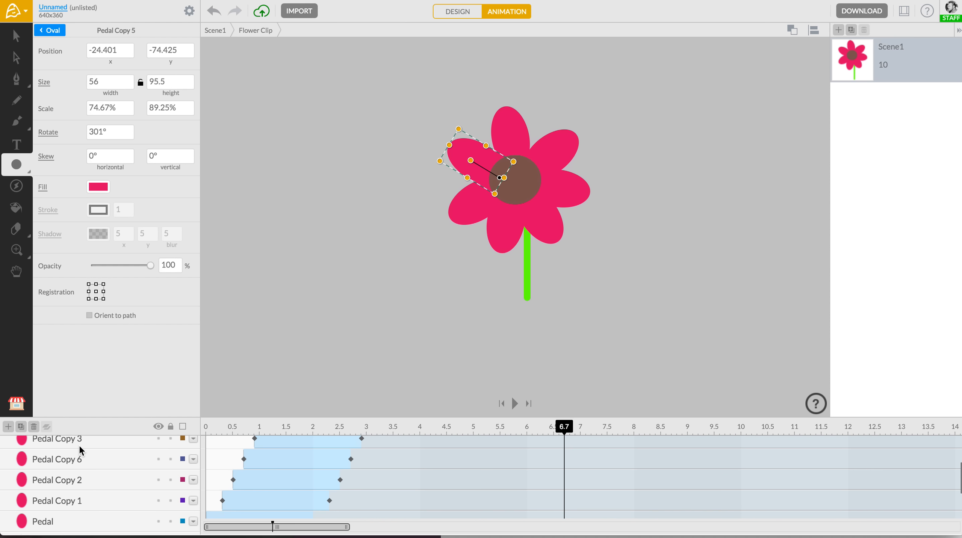
scroll(107, 471, up, 5)
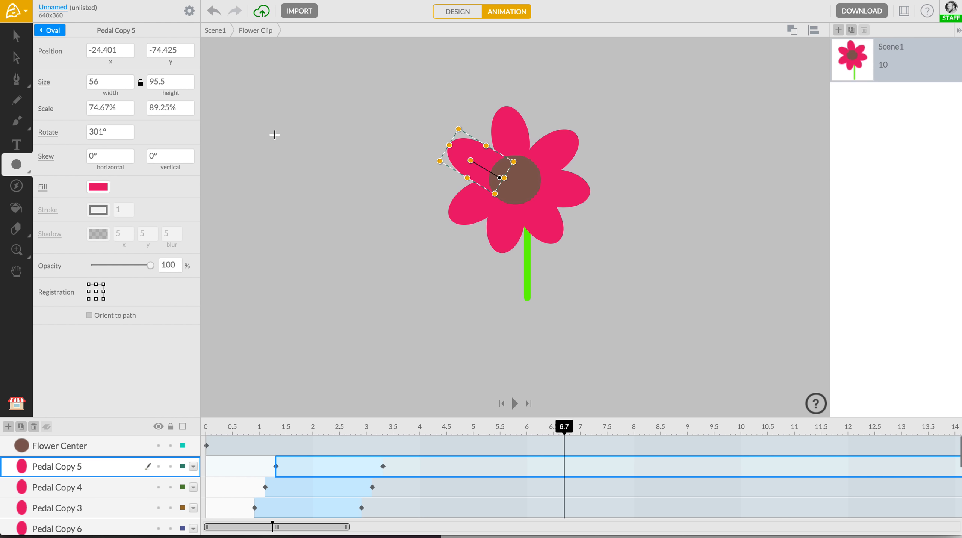
click(216, 30)
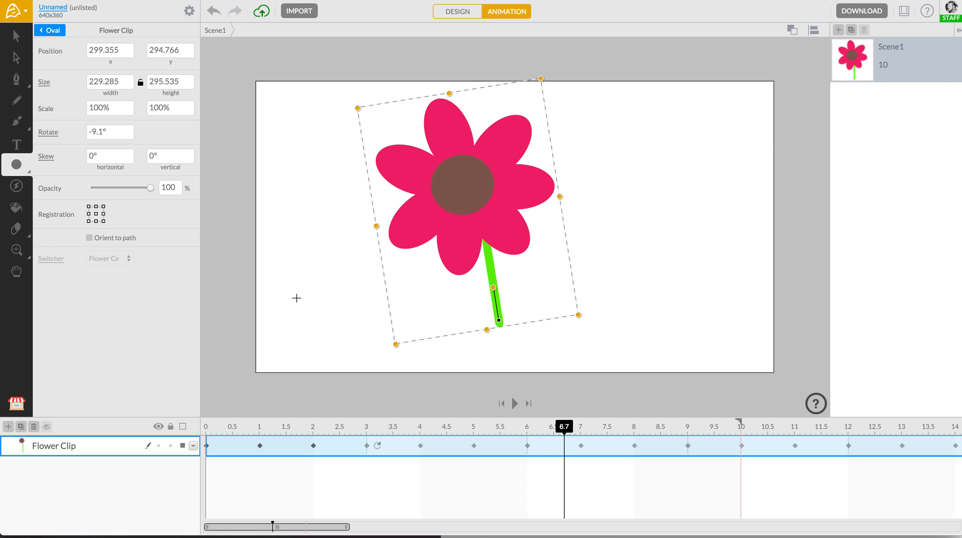
Step: Return the playhead to 0 seconds and shorten Scene1's duration to 9 seconds
drag(565, 427, 197, 425)
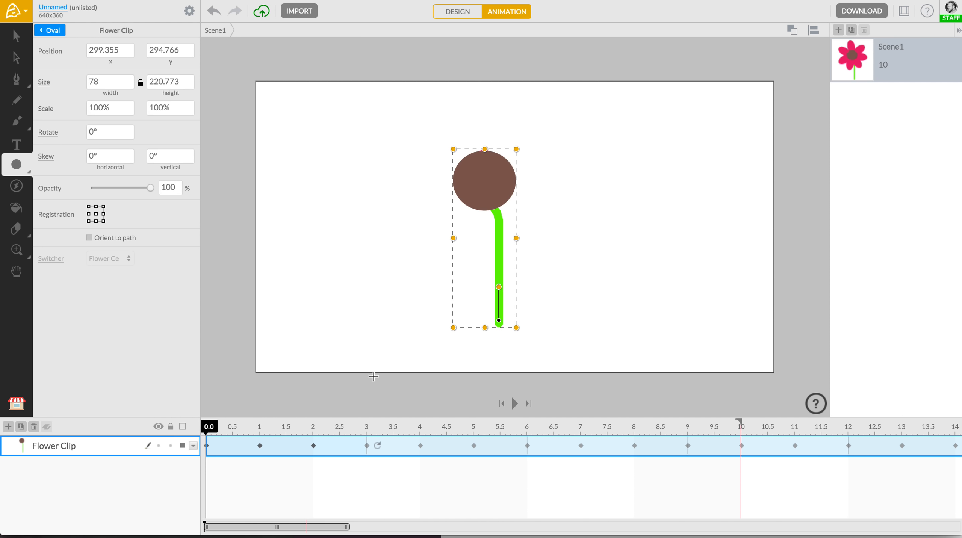
drag(739, 423, 685, 430)
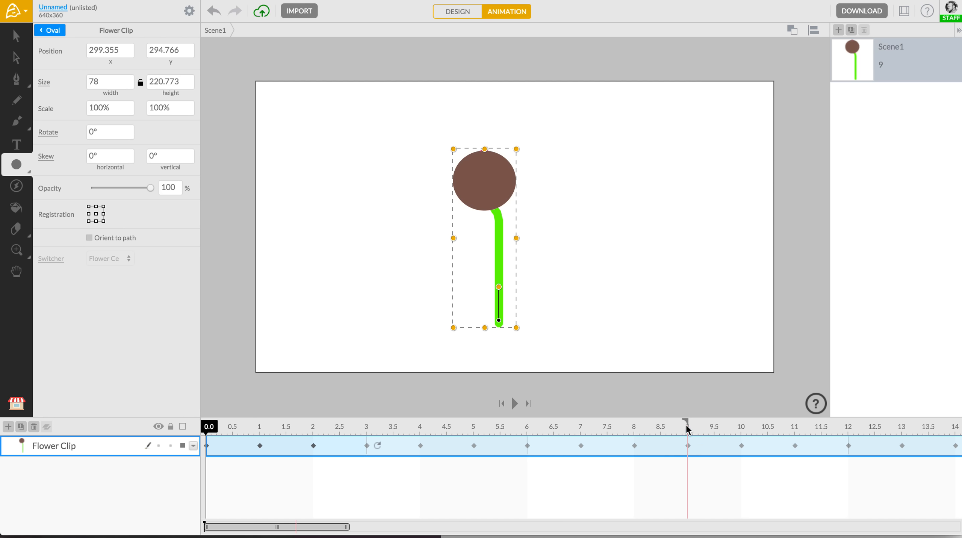
mouse_move(686, 426)
mouse_down()
mouse_move(706, 426)
mouse_move(685, 430)
mouse_up()
double_click(880, 67)
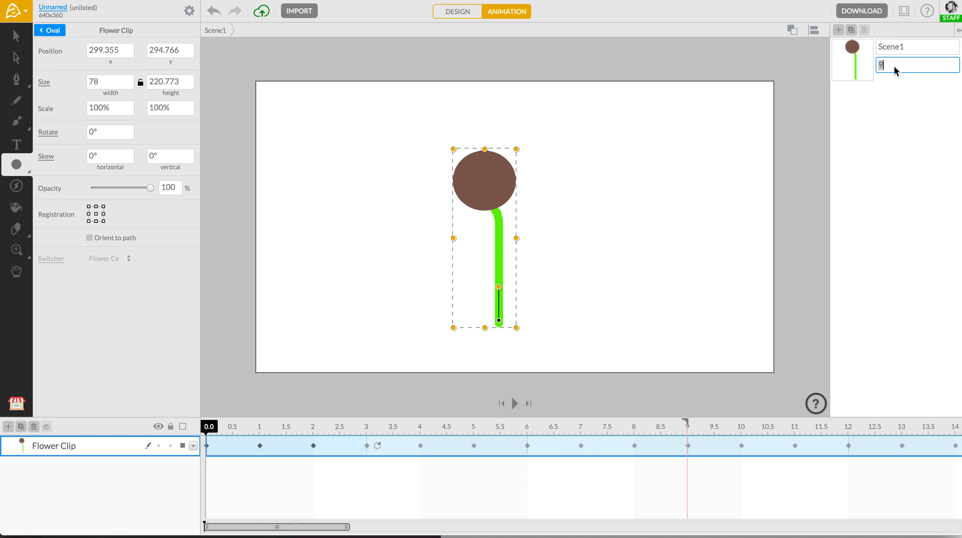
text(9)
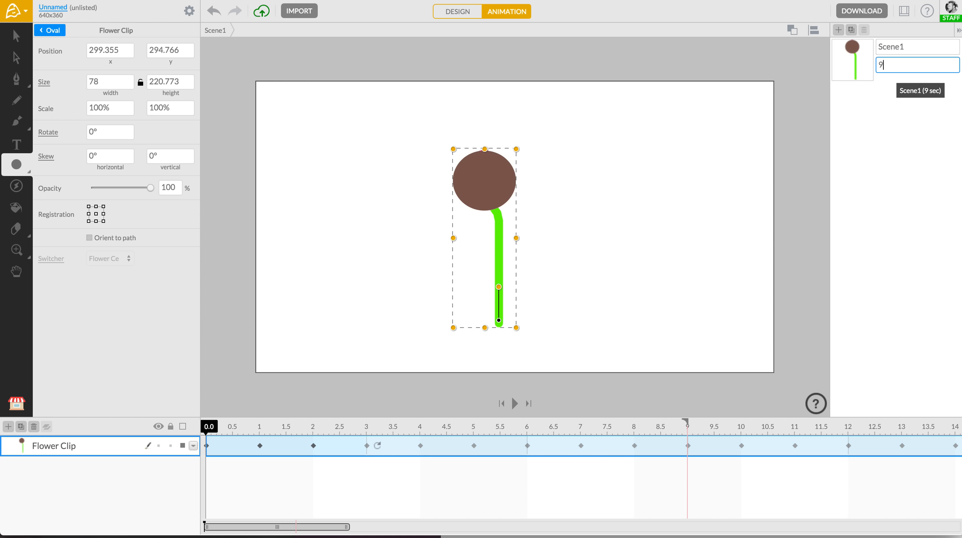
key(Return)
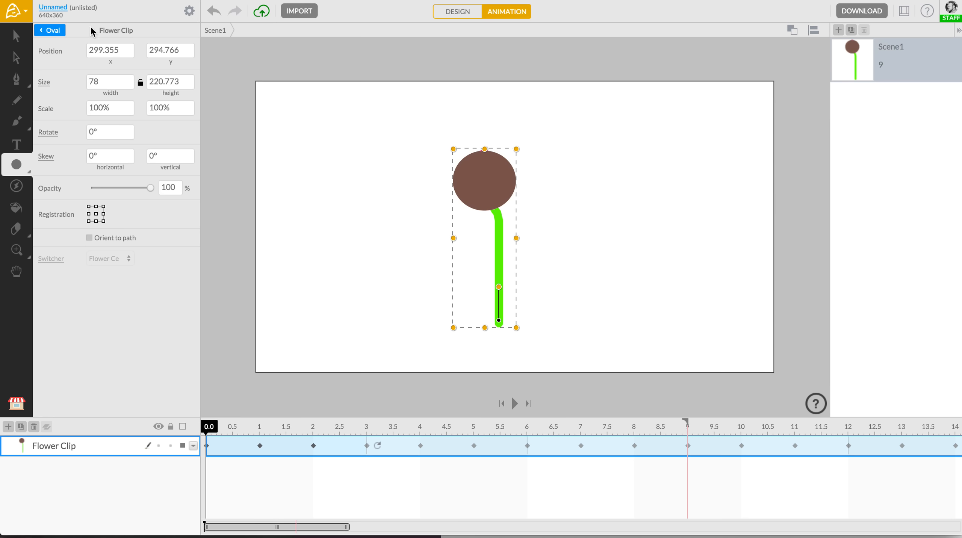
Step: Name the project "Flower Growing Animation" in the project settings
click(188, 12)
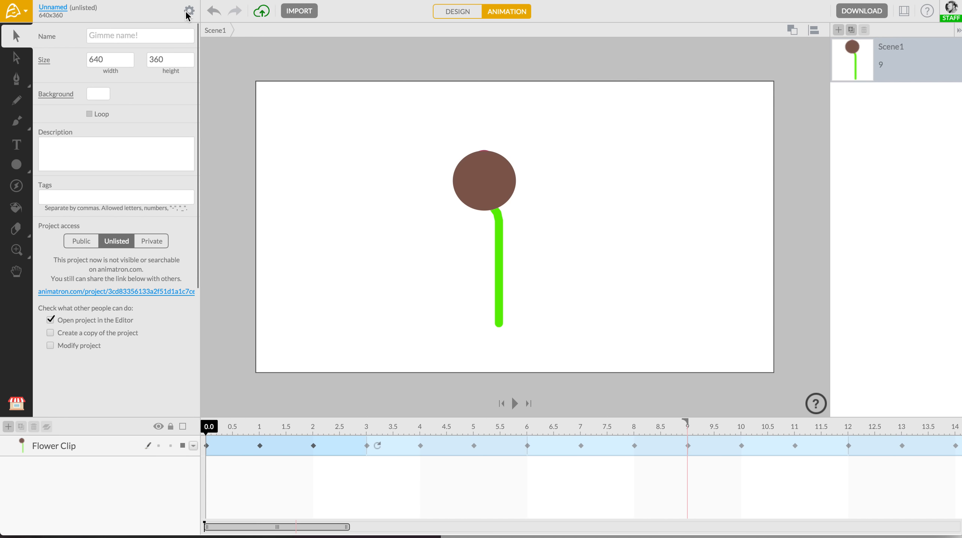
click(155, 39)
text(Flower)
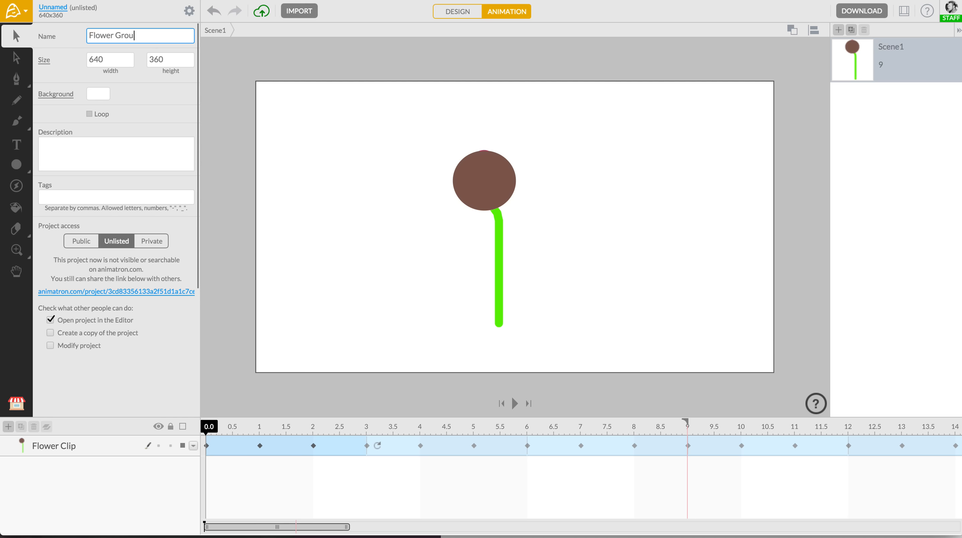
text( Growing ANim)
text(mat)
key(Return)
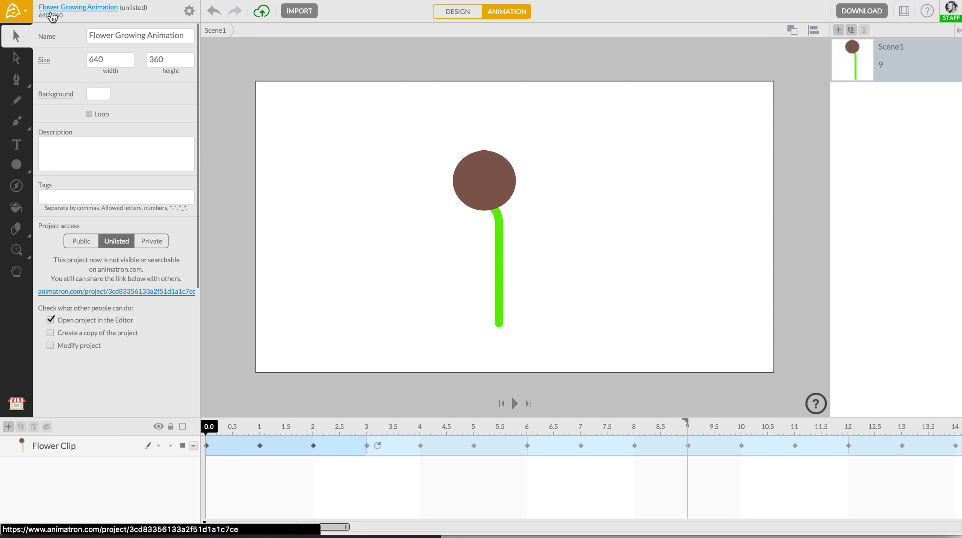
Step: View the project's web page and play the flower animation there
click(90, 12)
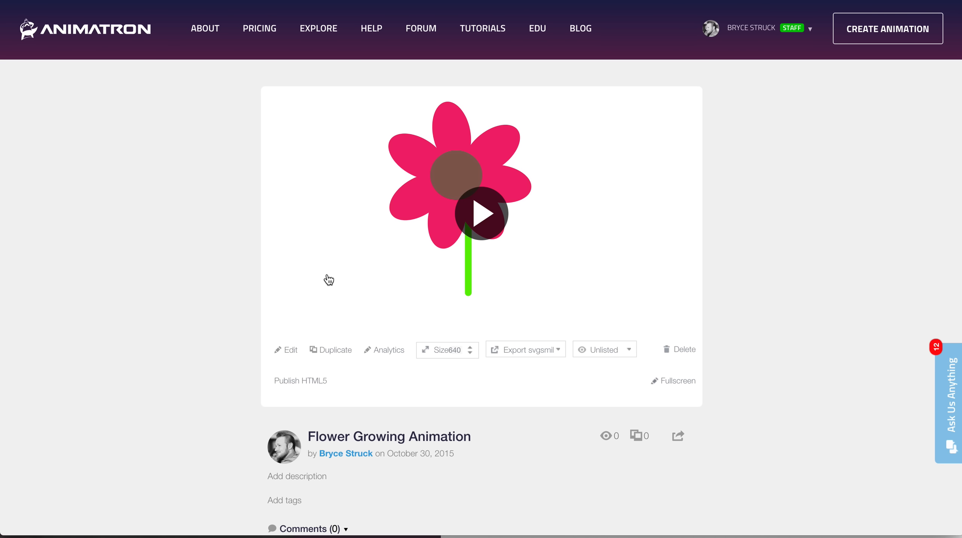
click(332, 256)
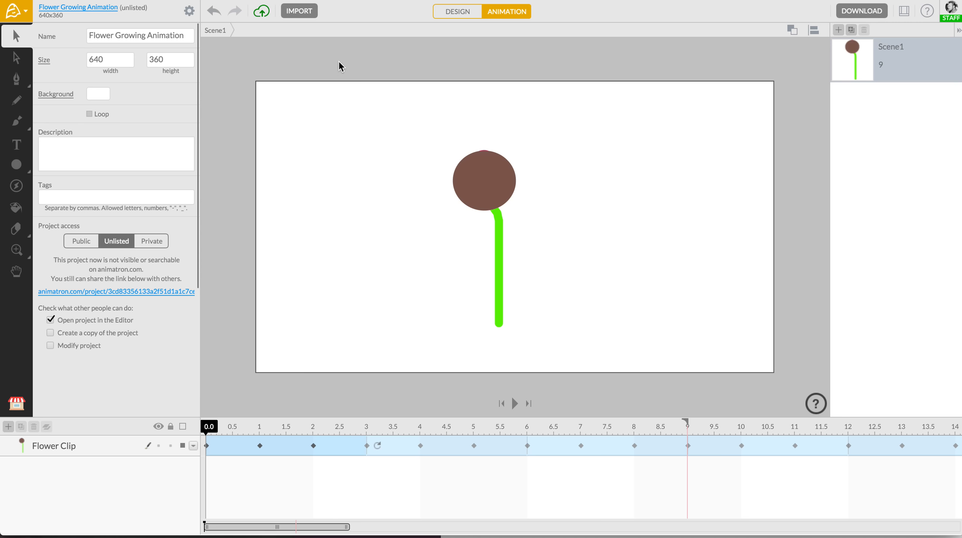
Step: Render the animation as a High Definition 720p video and open the download link of the finished file
click(860, 12)
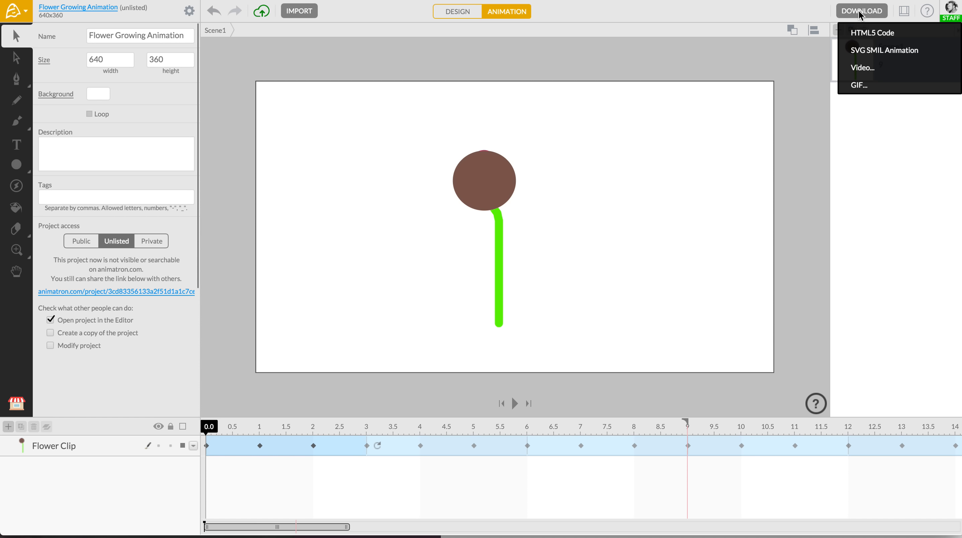
click(853, 68)
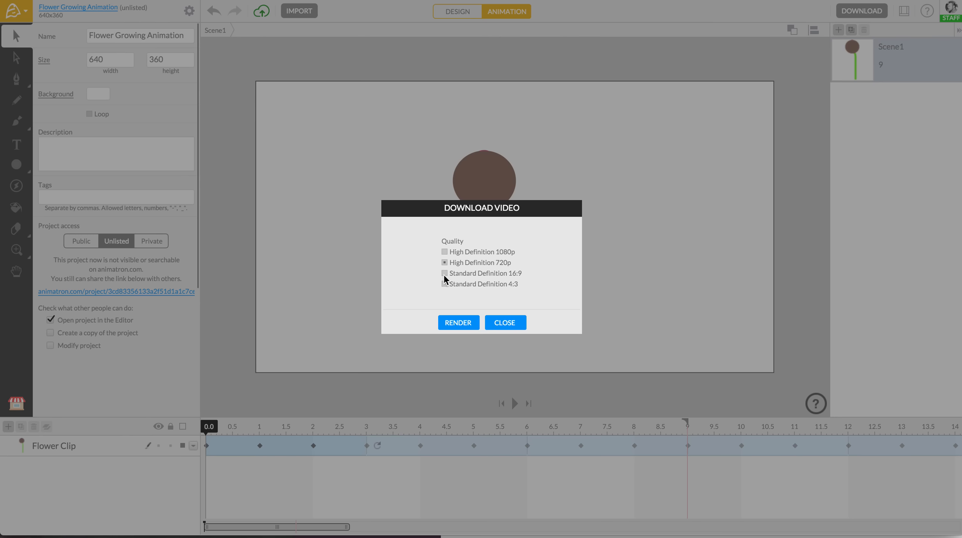
click(454, 324)
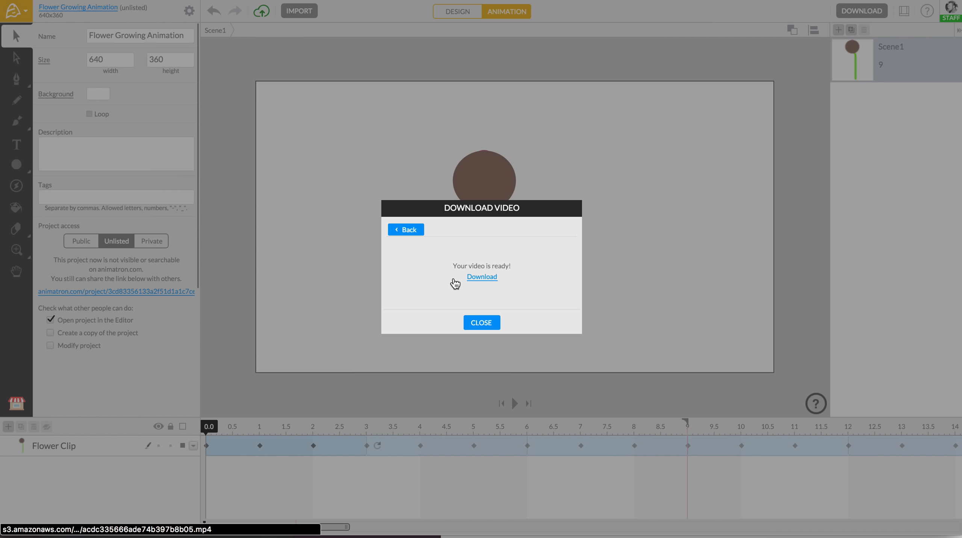
click(481, 278)
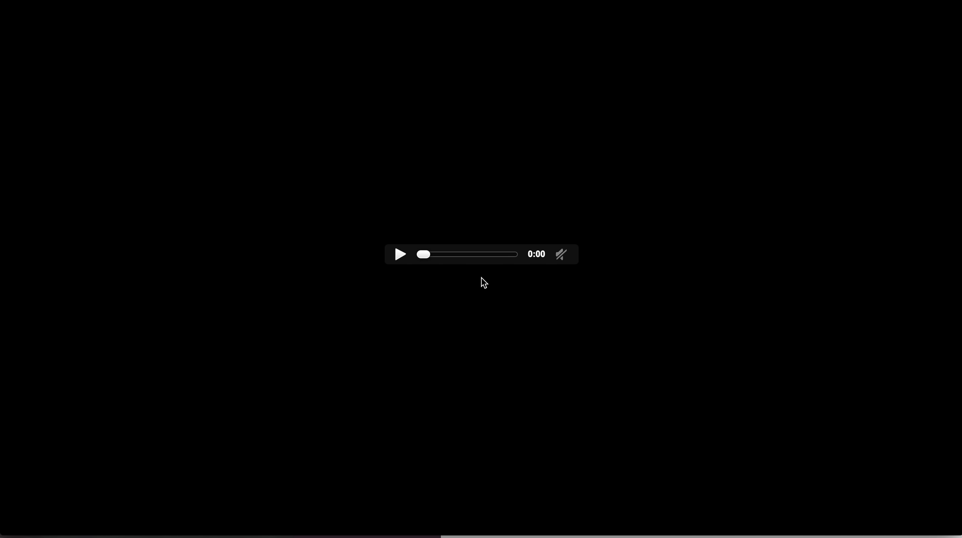